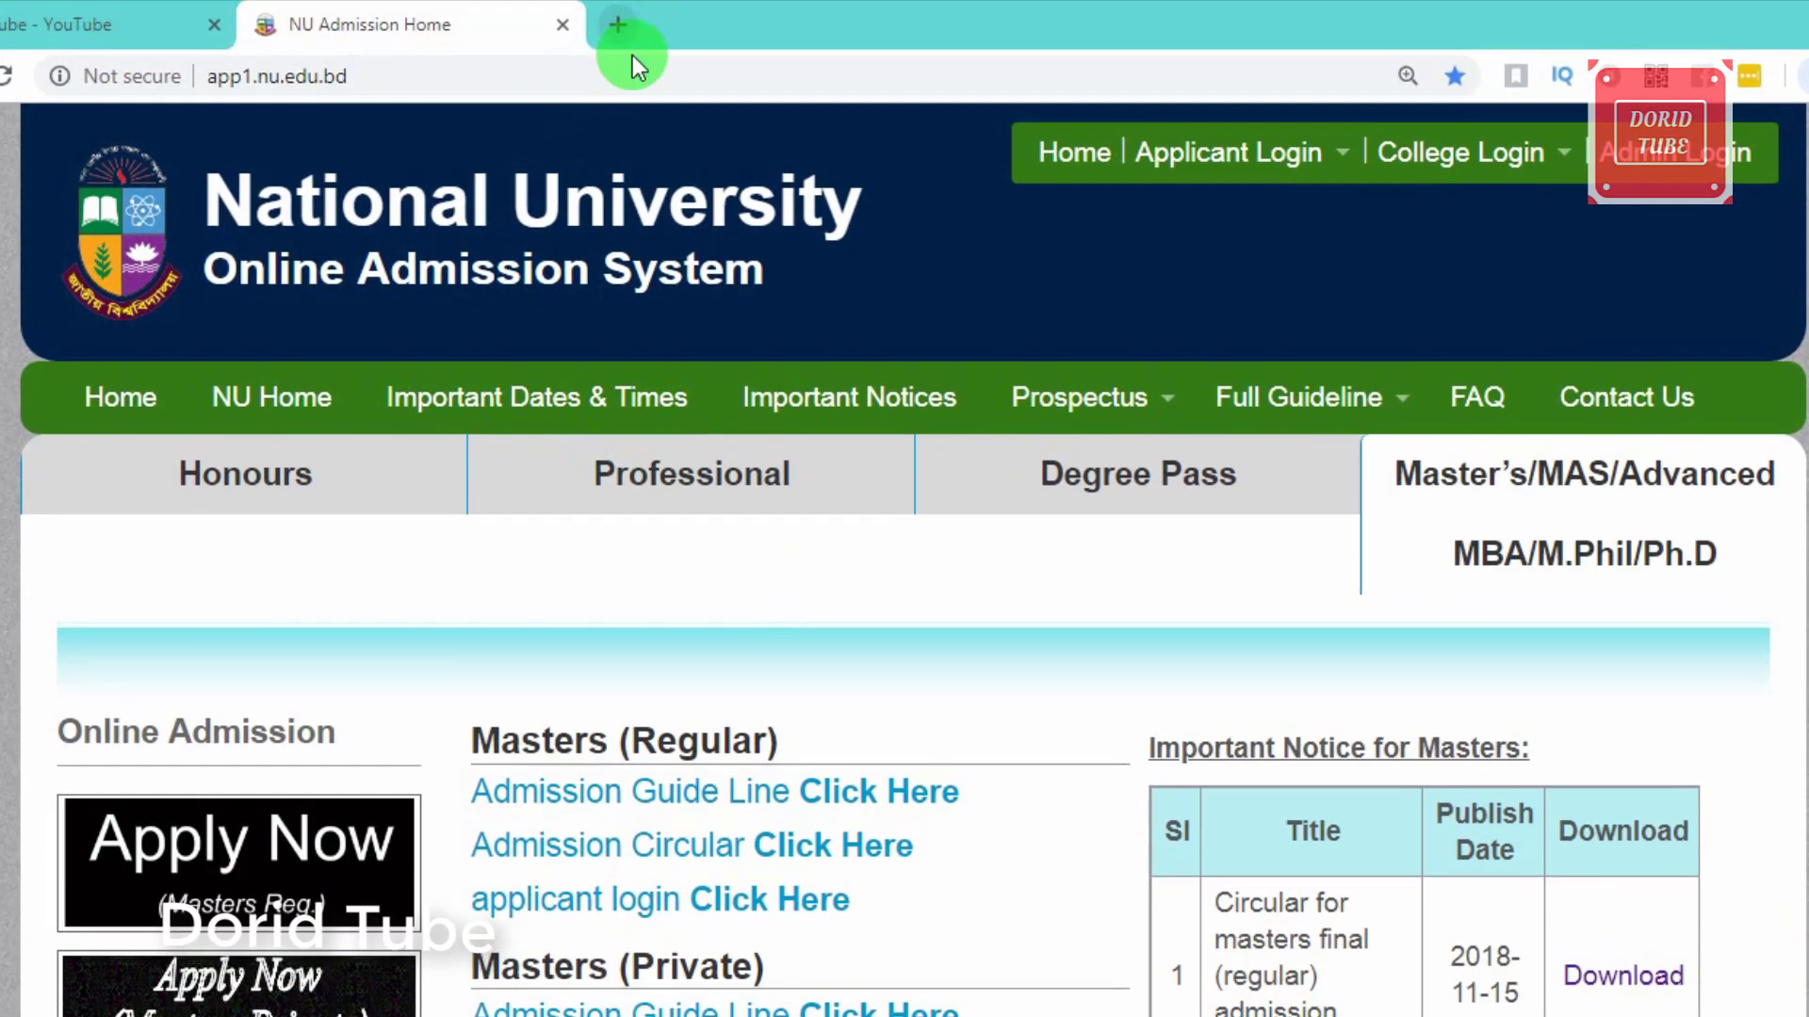
# Step: Open a new blank browser tab beside the Masters admission page
pyautogui.click(622, 26)
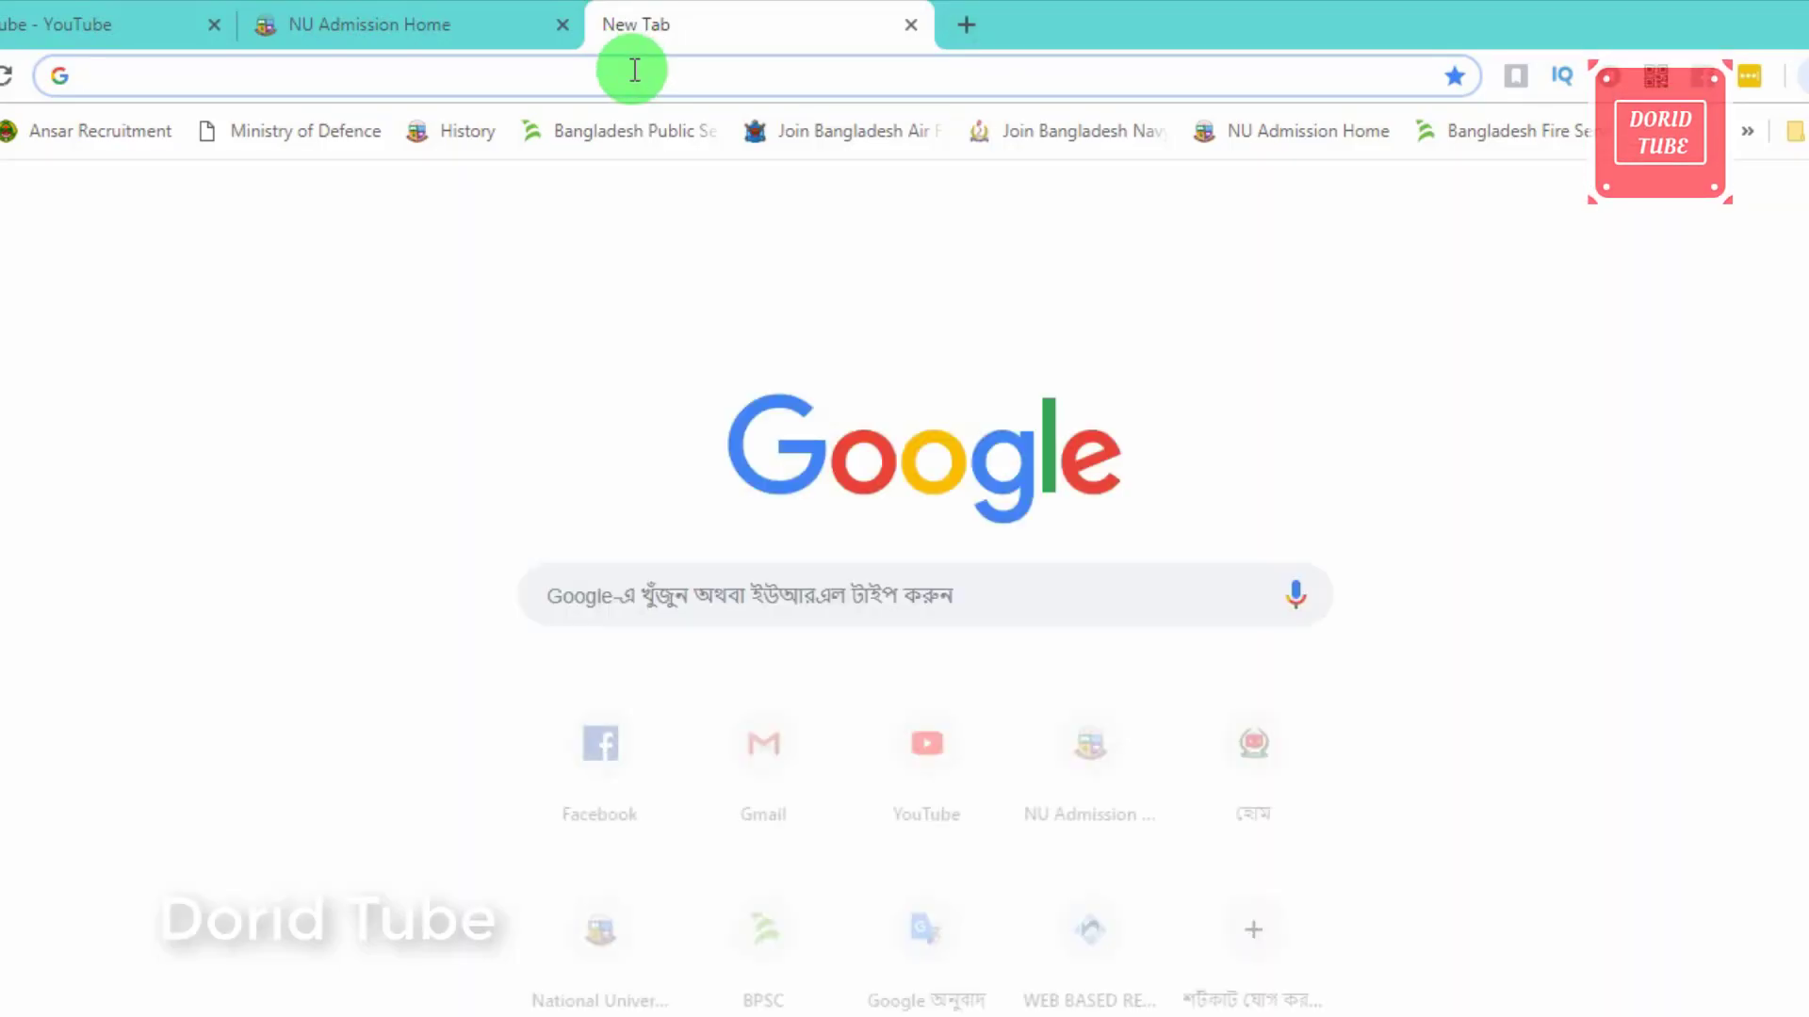
# Step: Load nu.ac.bd and open its online Admission site in a new tab
pyautogui.write('nu')
pyautogui.press('Down')
pyautogui.press('Down')
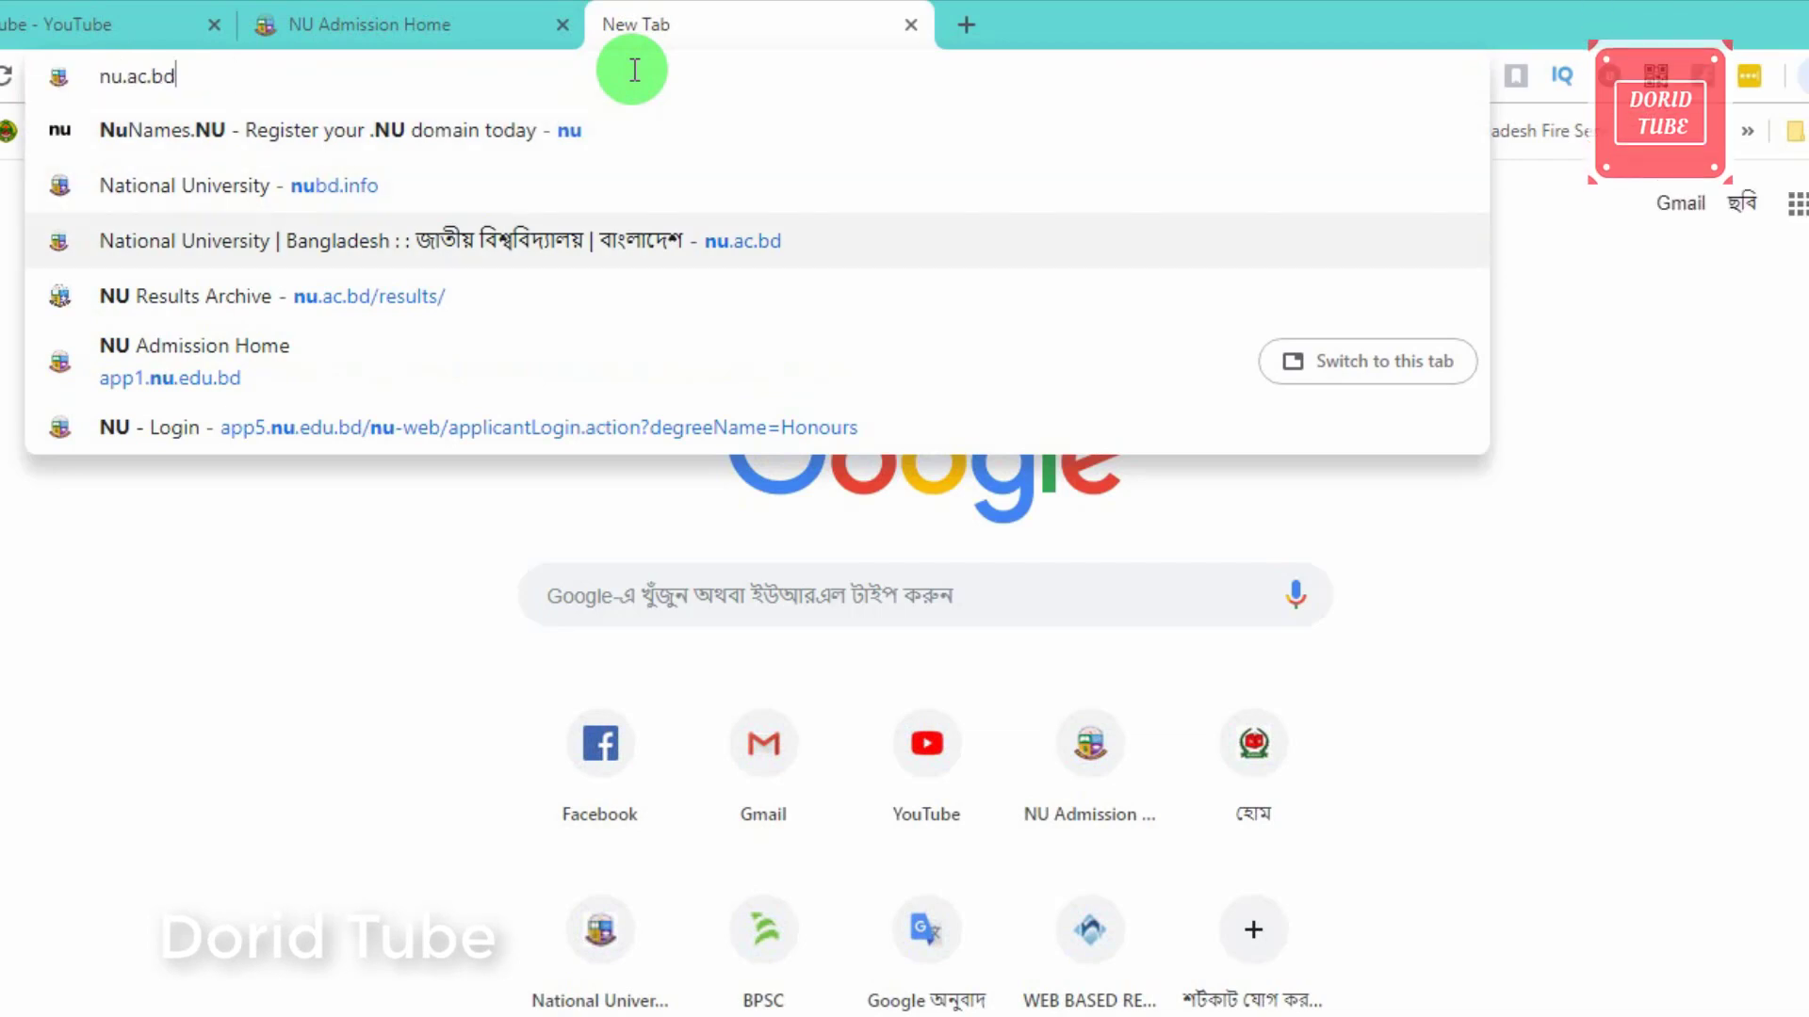
pyautogui.press('Return')
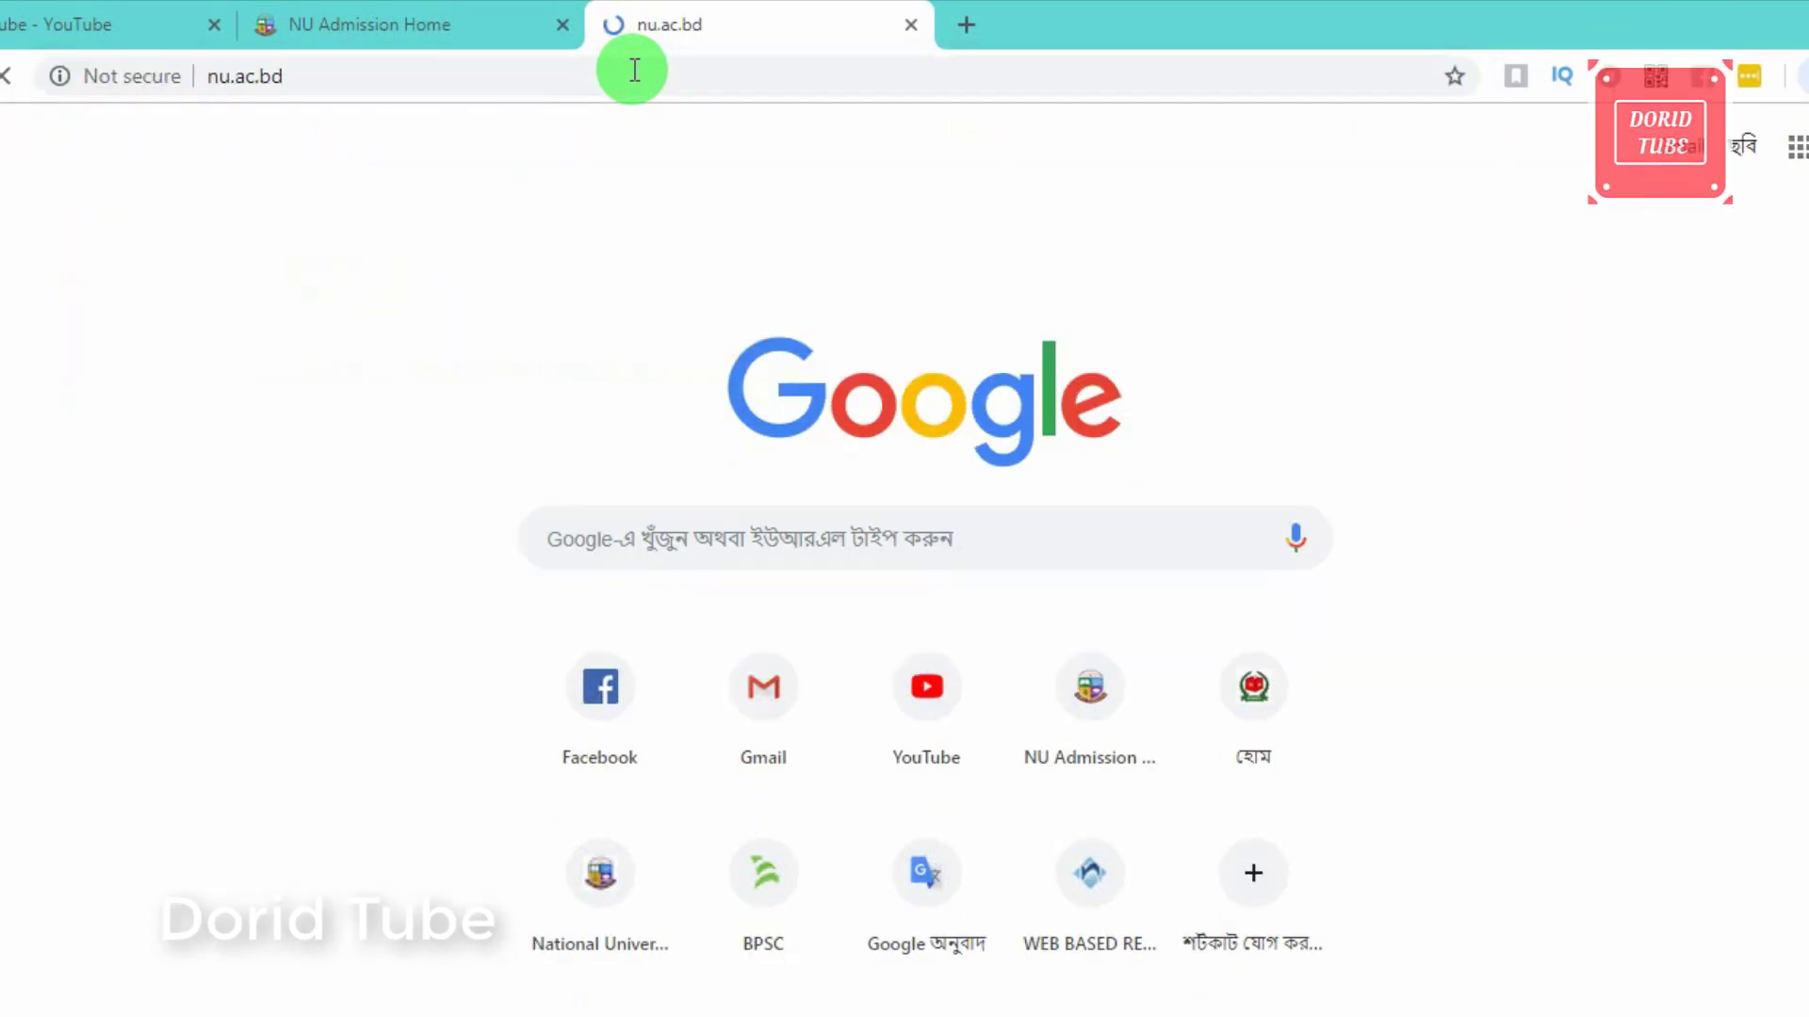
pyautogui.moveTo(291, 77); pyautogui.dragTo(243, 80)
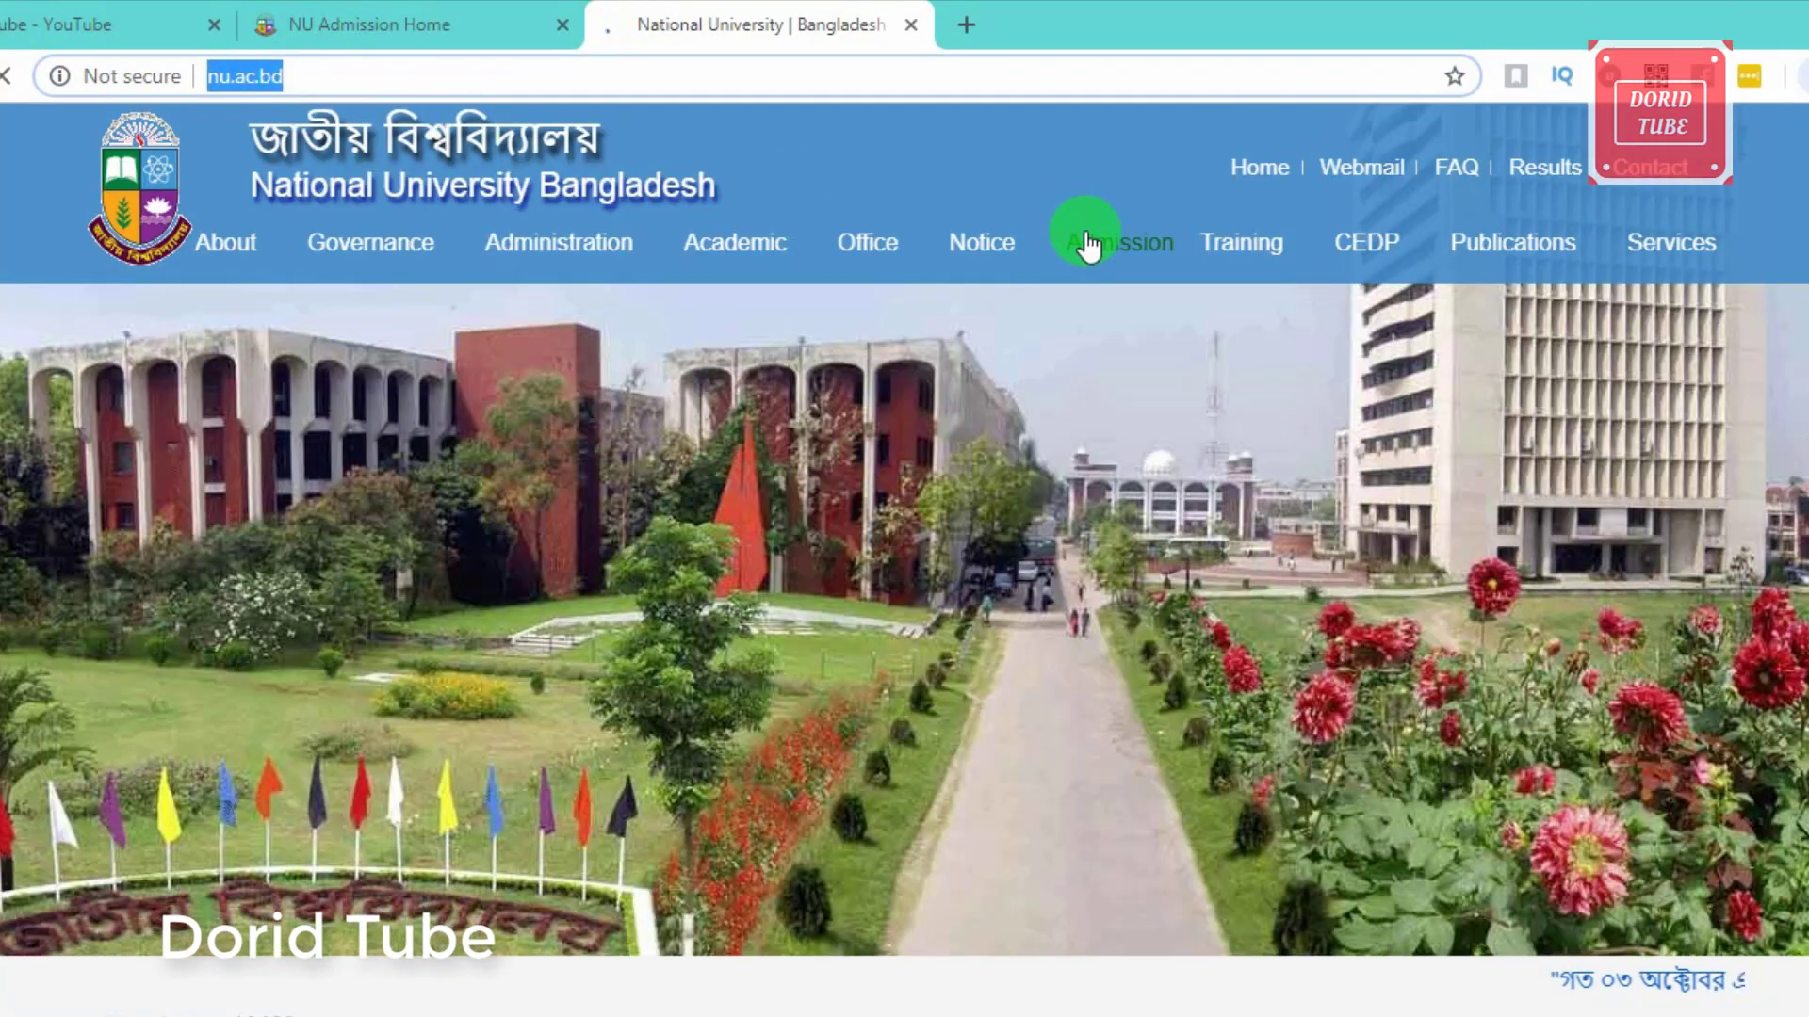
pyautogui.click(1086, 235)
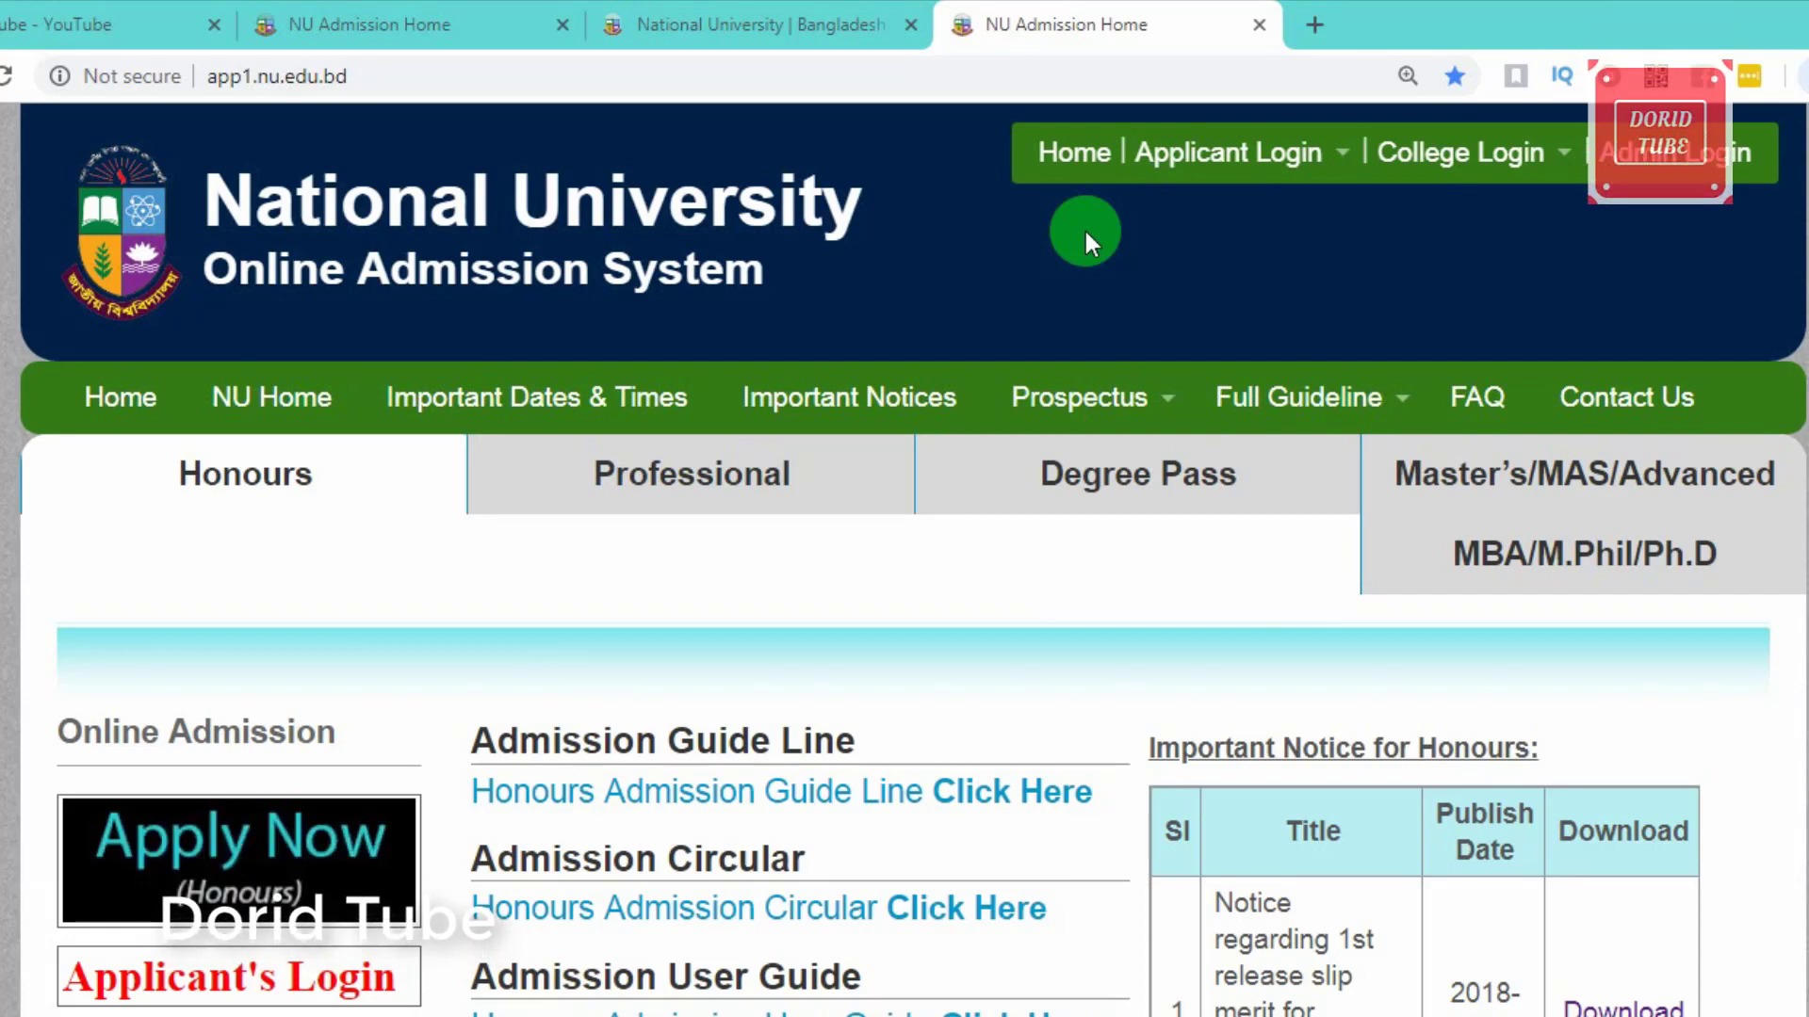
# Step: Open the Apply Now (Masters Reg.) form from the Master's/MAS/Advanced section, then return to NU Admission Home
pyautogui.click(1508, 476)
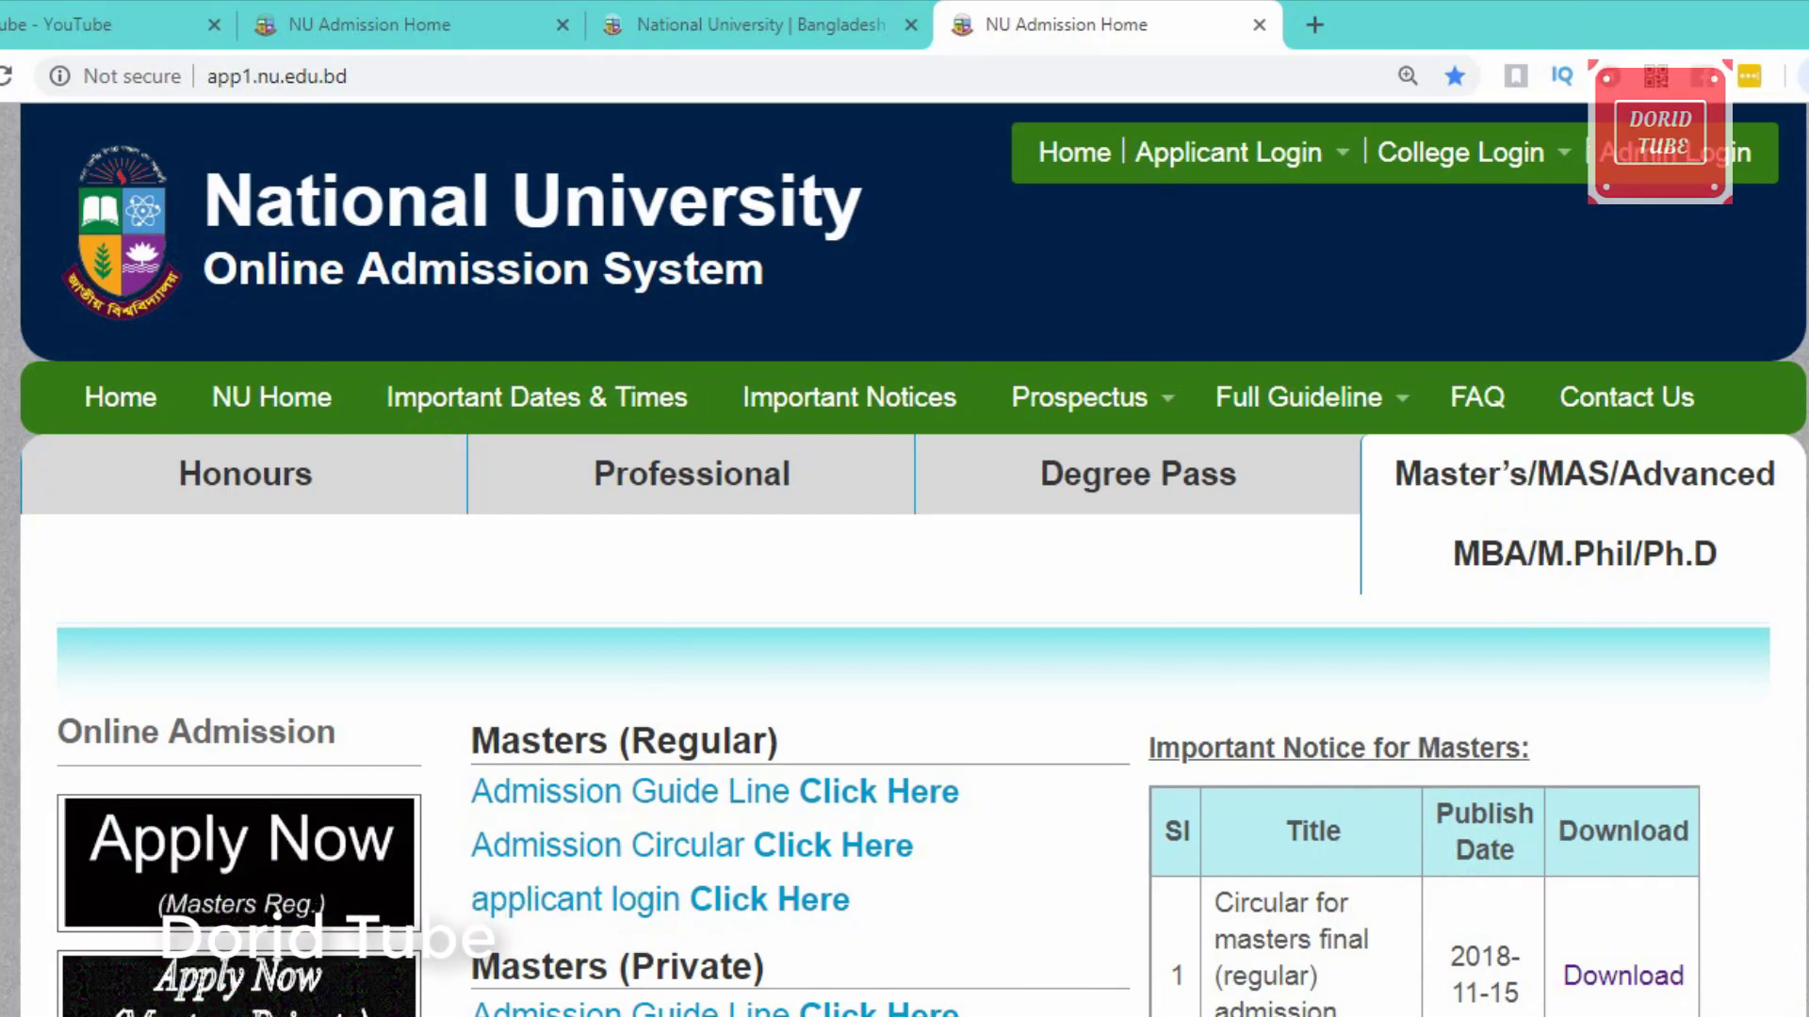
pyautogui.scroll(-3, 198, 942)
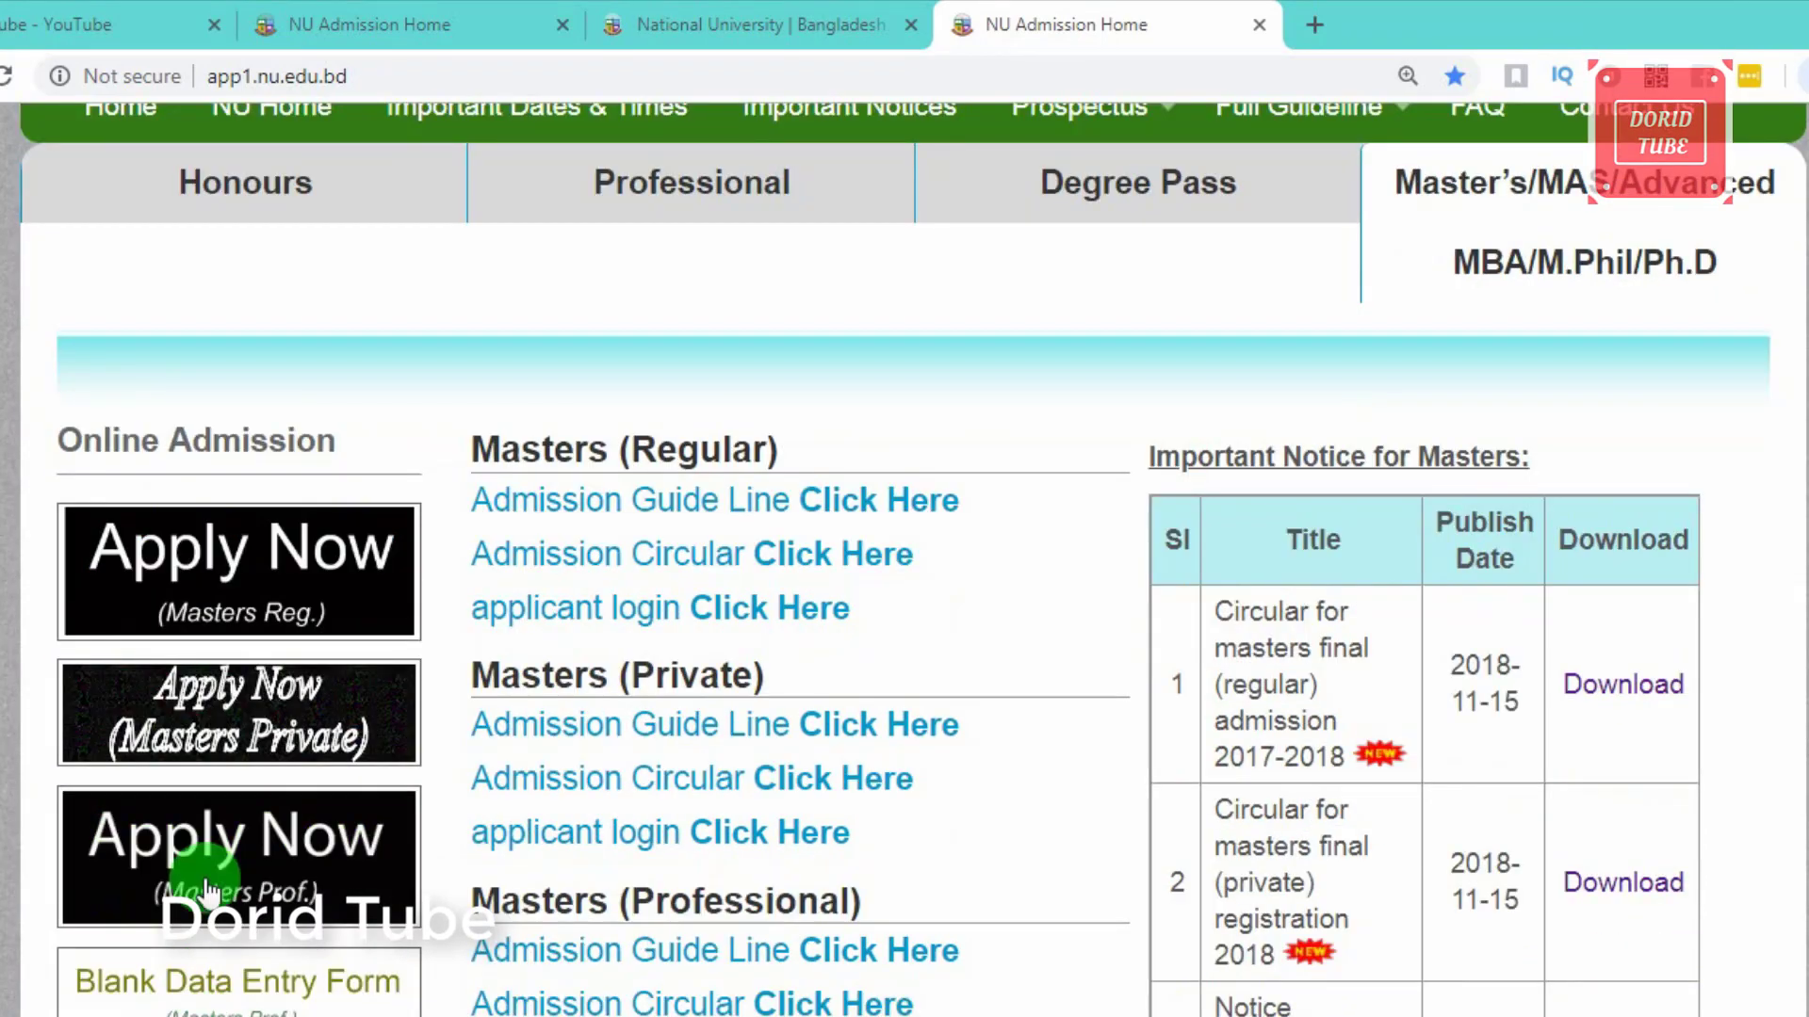
pyautogui.scroll(3, 210, 890)
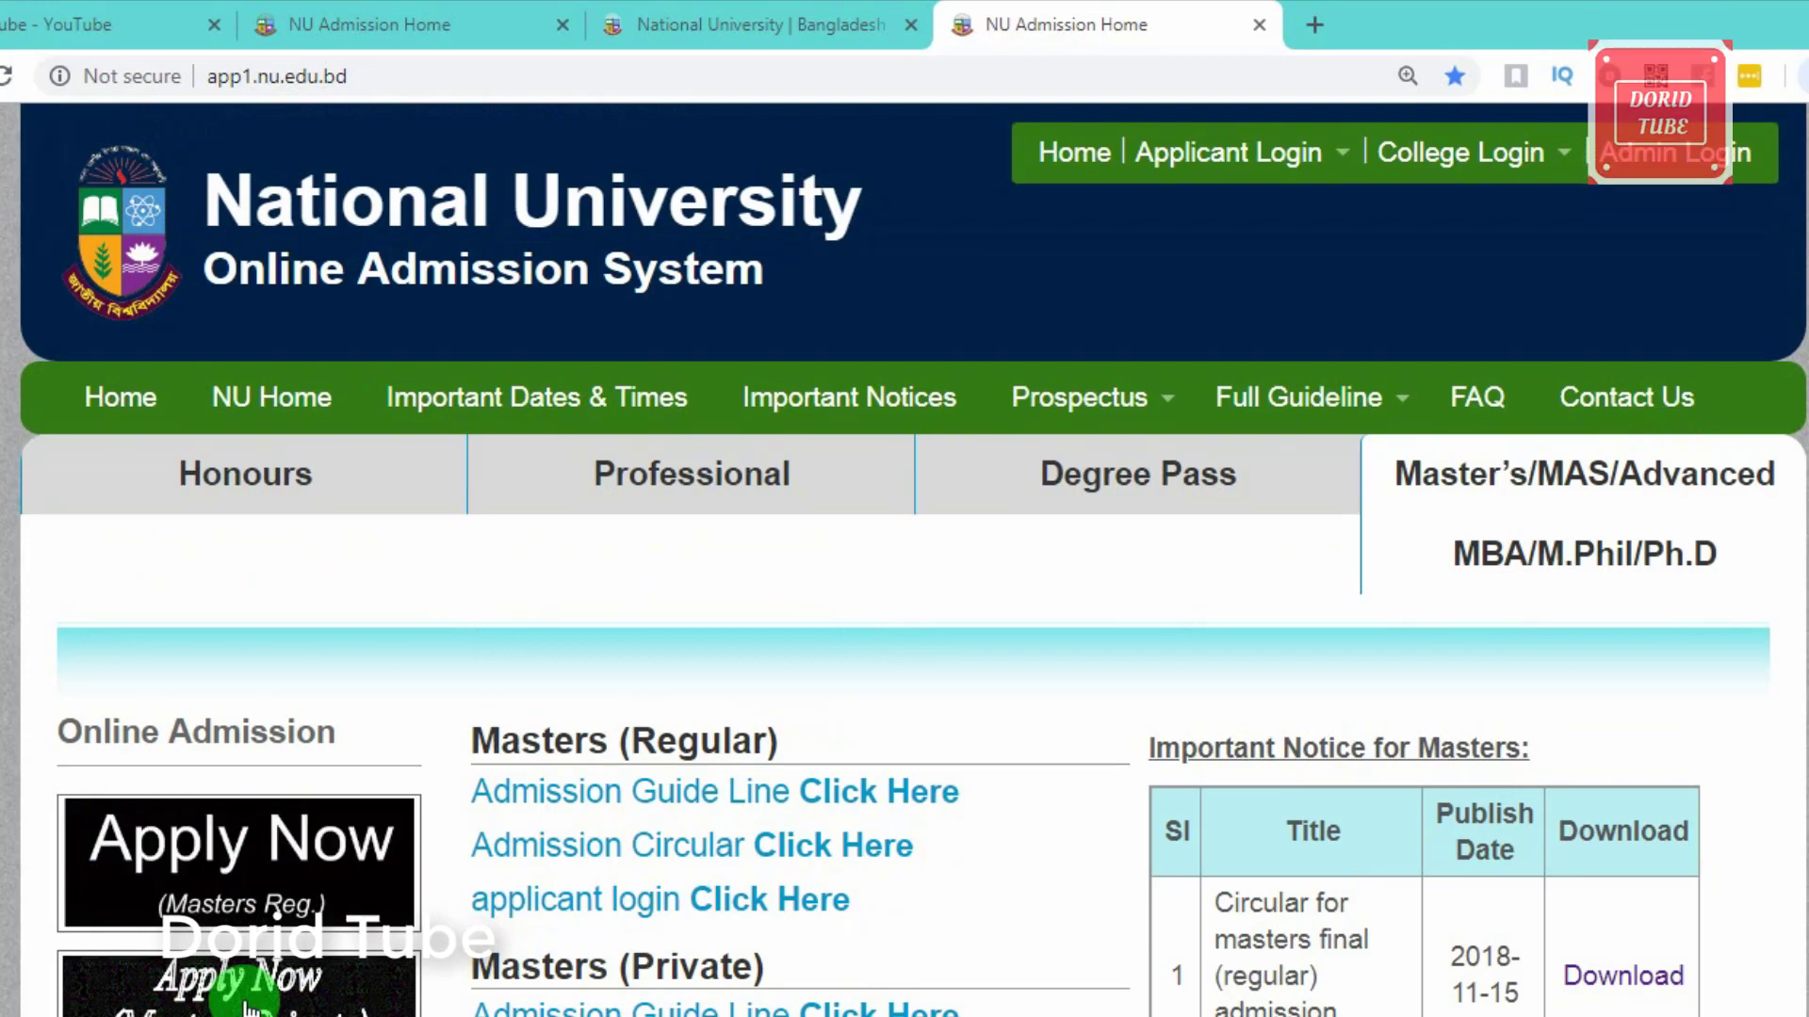
pyautogui.click(279, 890)
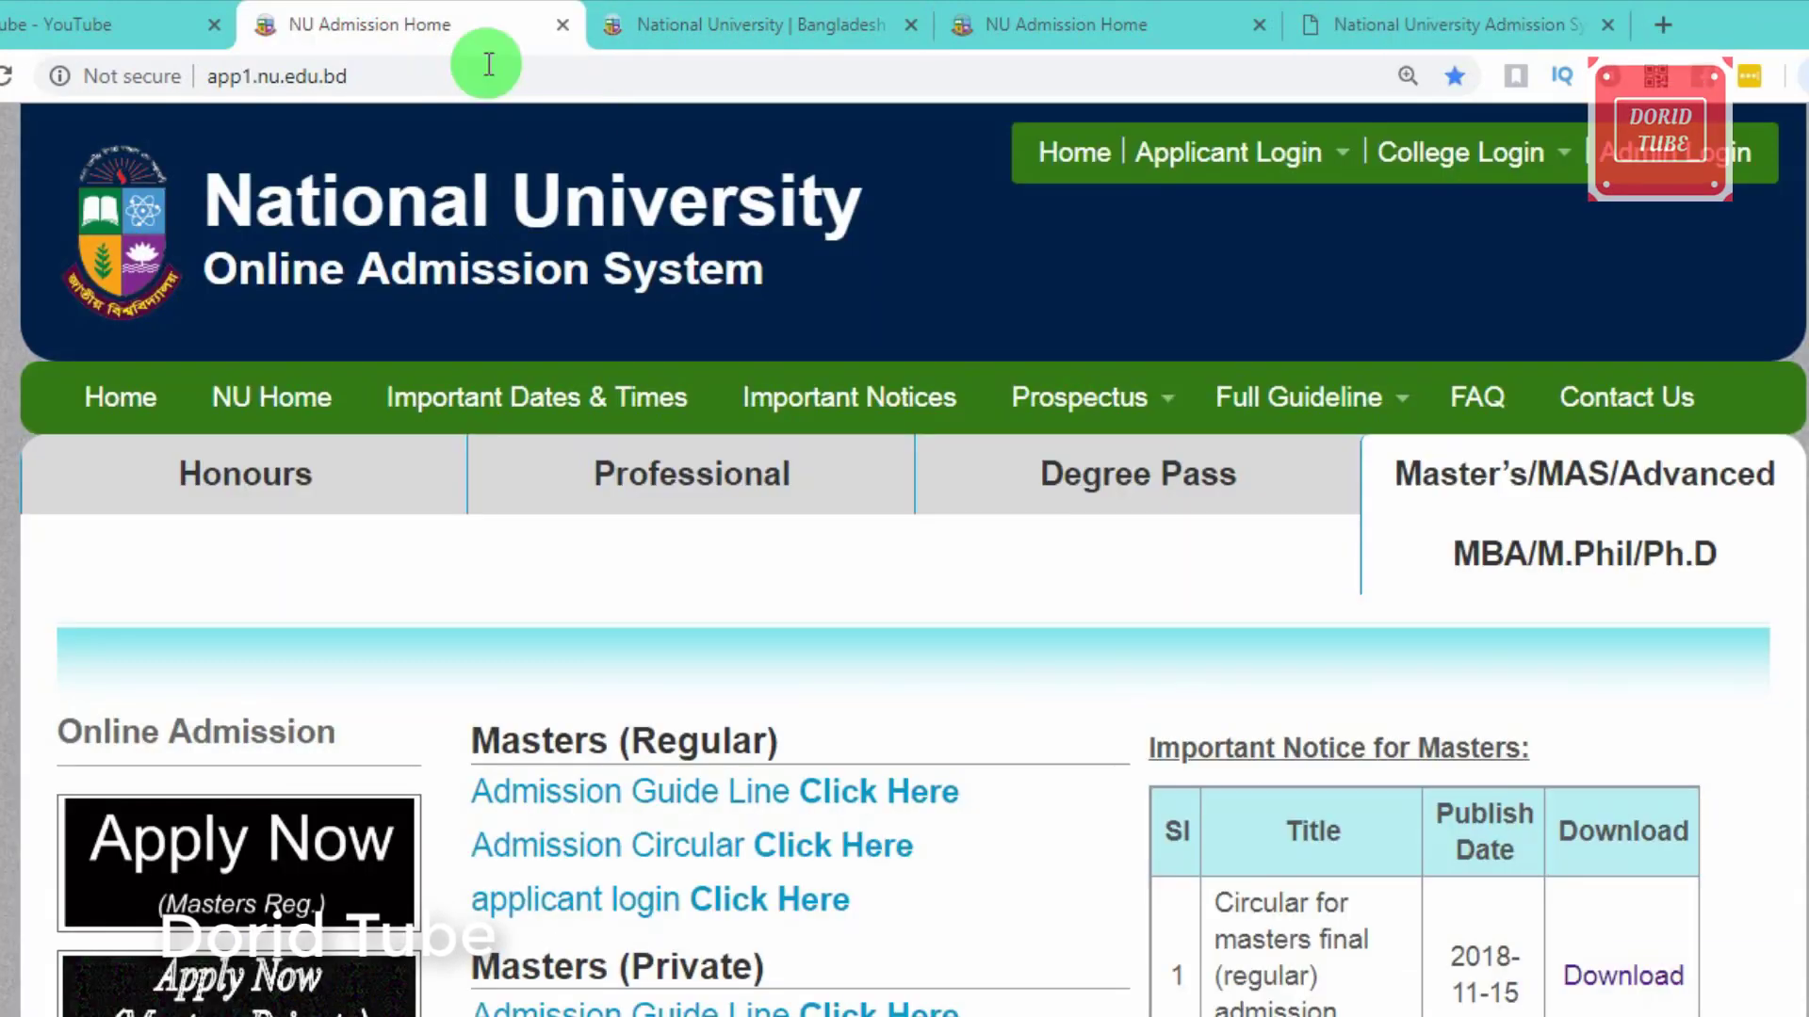
pyautogui.click(443, 25)
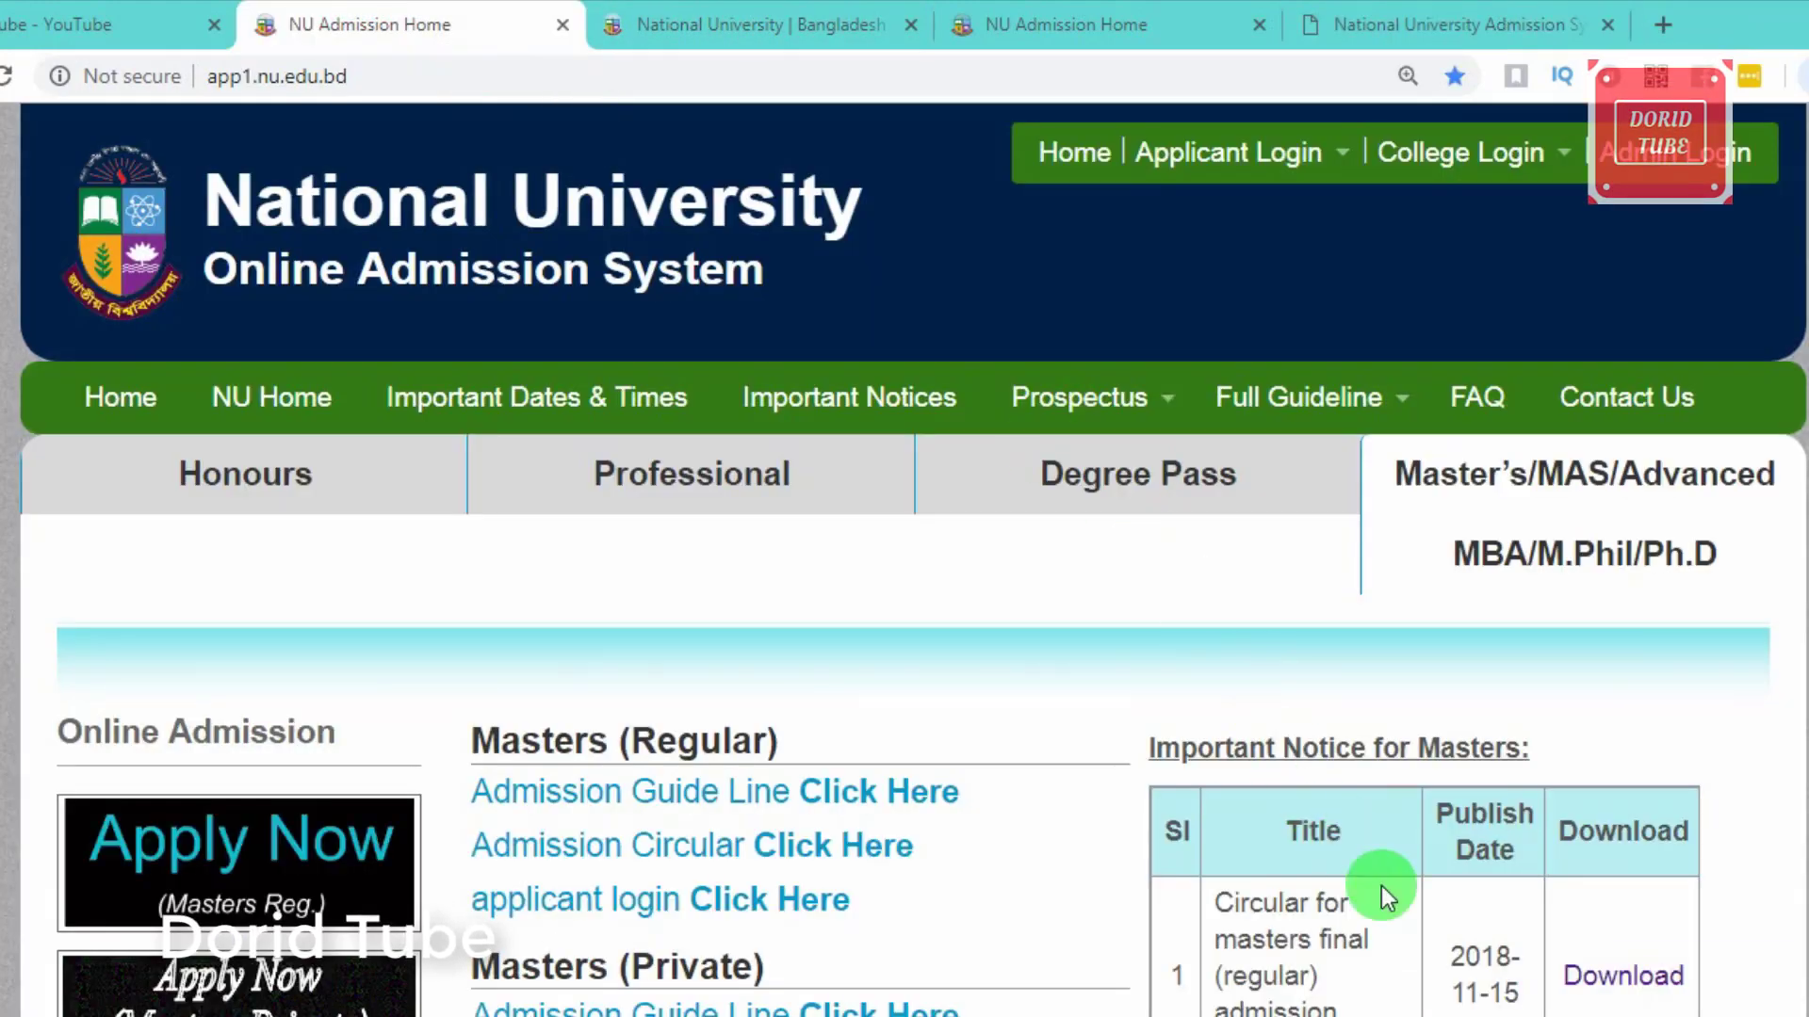
# Step: Open the 2017-2018 masters final (regular) admission circular PDF and view its eligibility section
pyautogui.click(1634, 980)
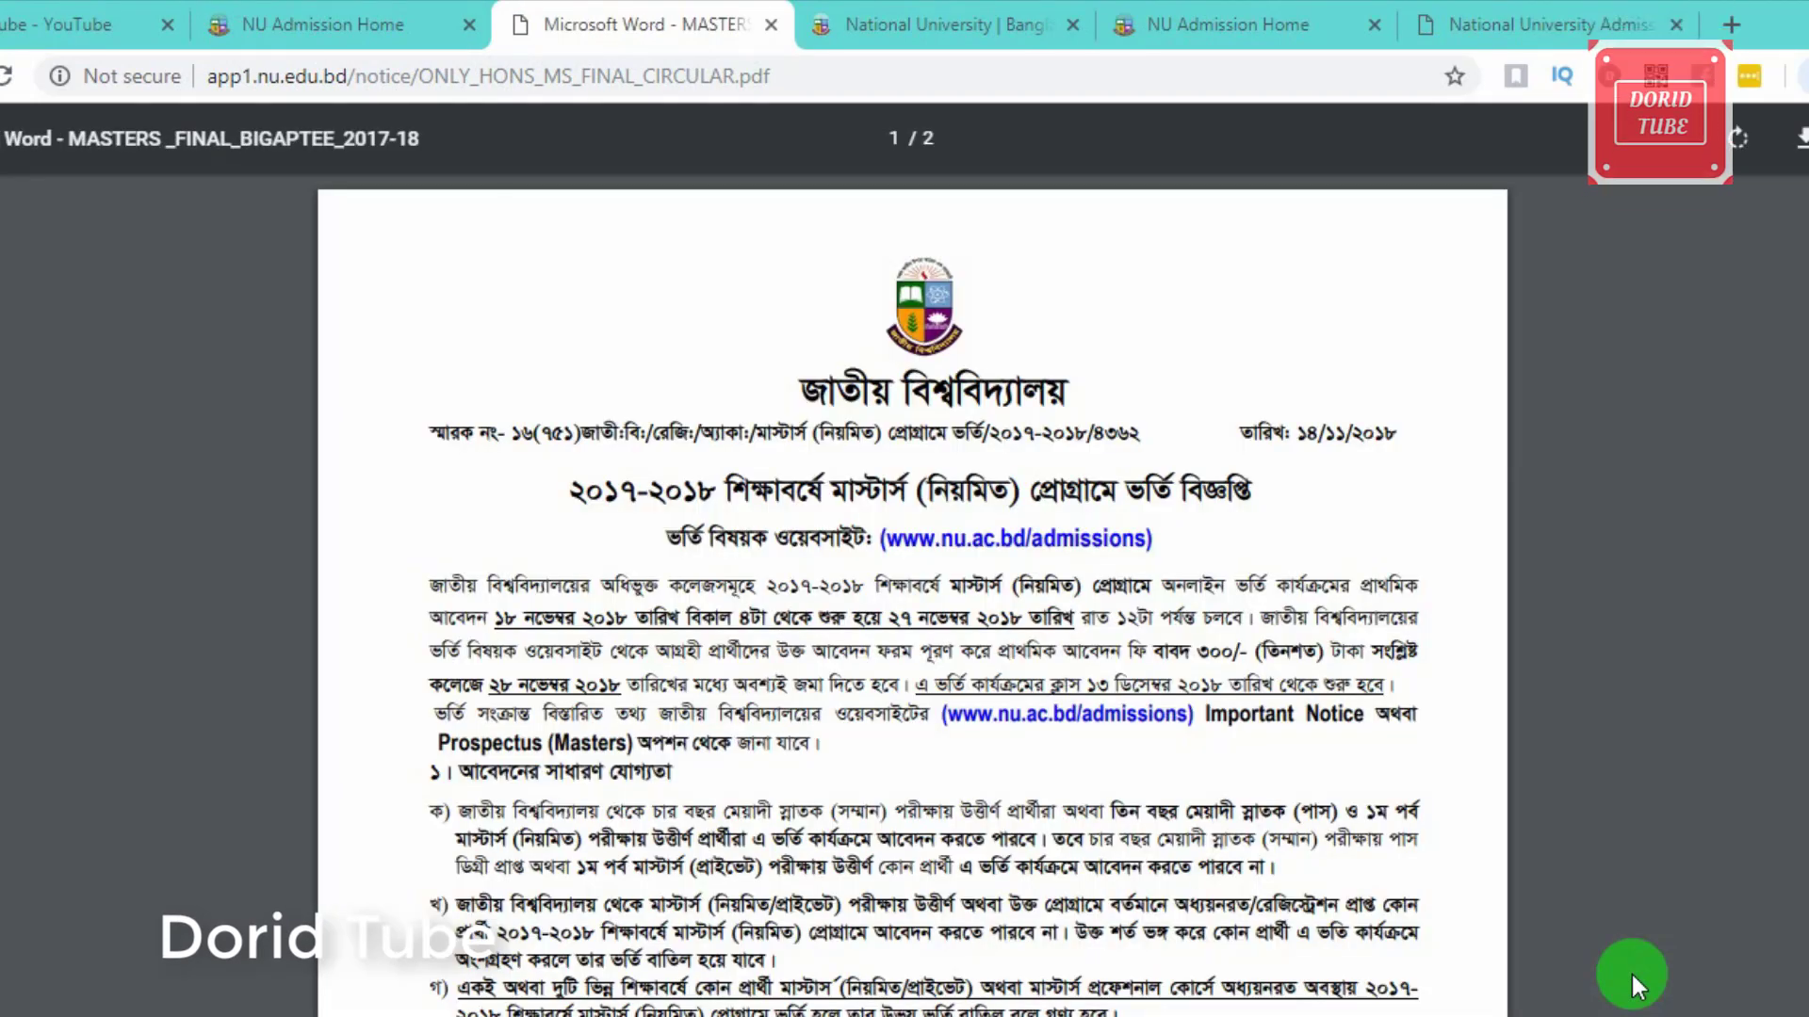
pyautogui.scroll(2, 1218, 959)
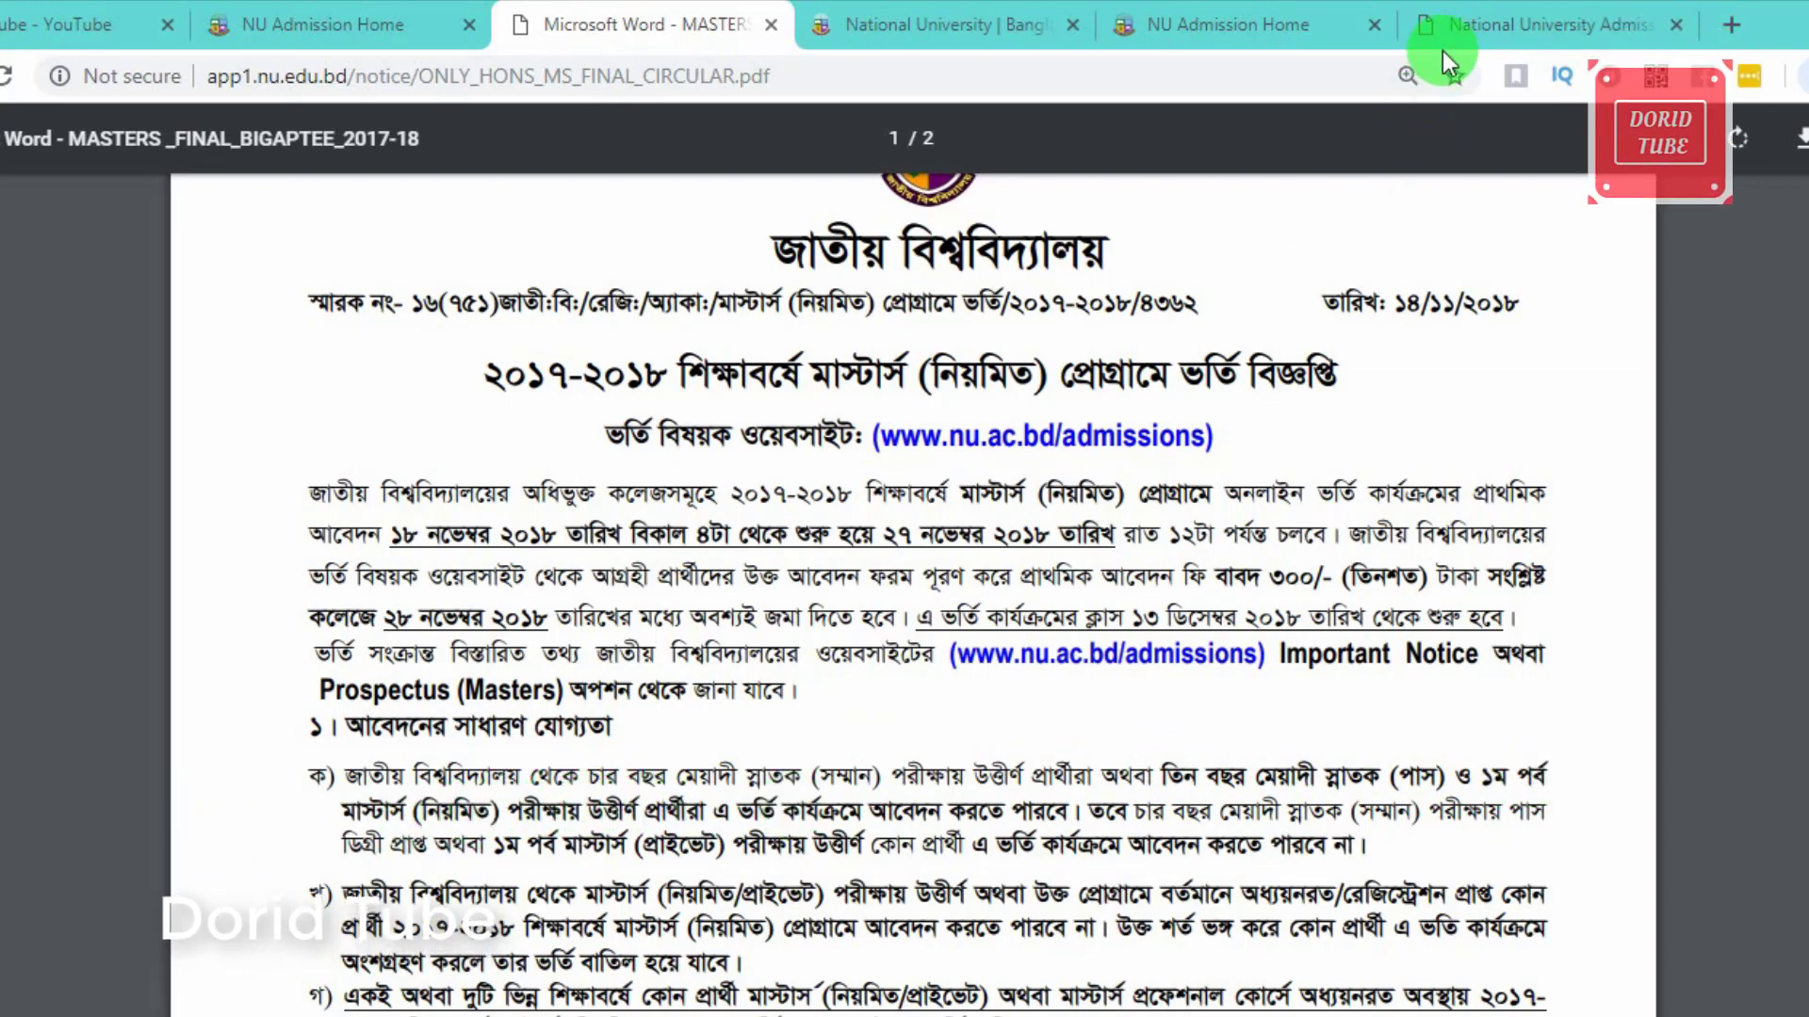
# Step: Back on the application form, continue with Honours as the earned degree
pyautogui.click(1453, 25)
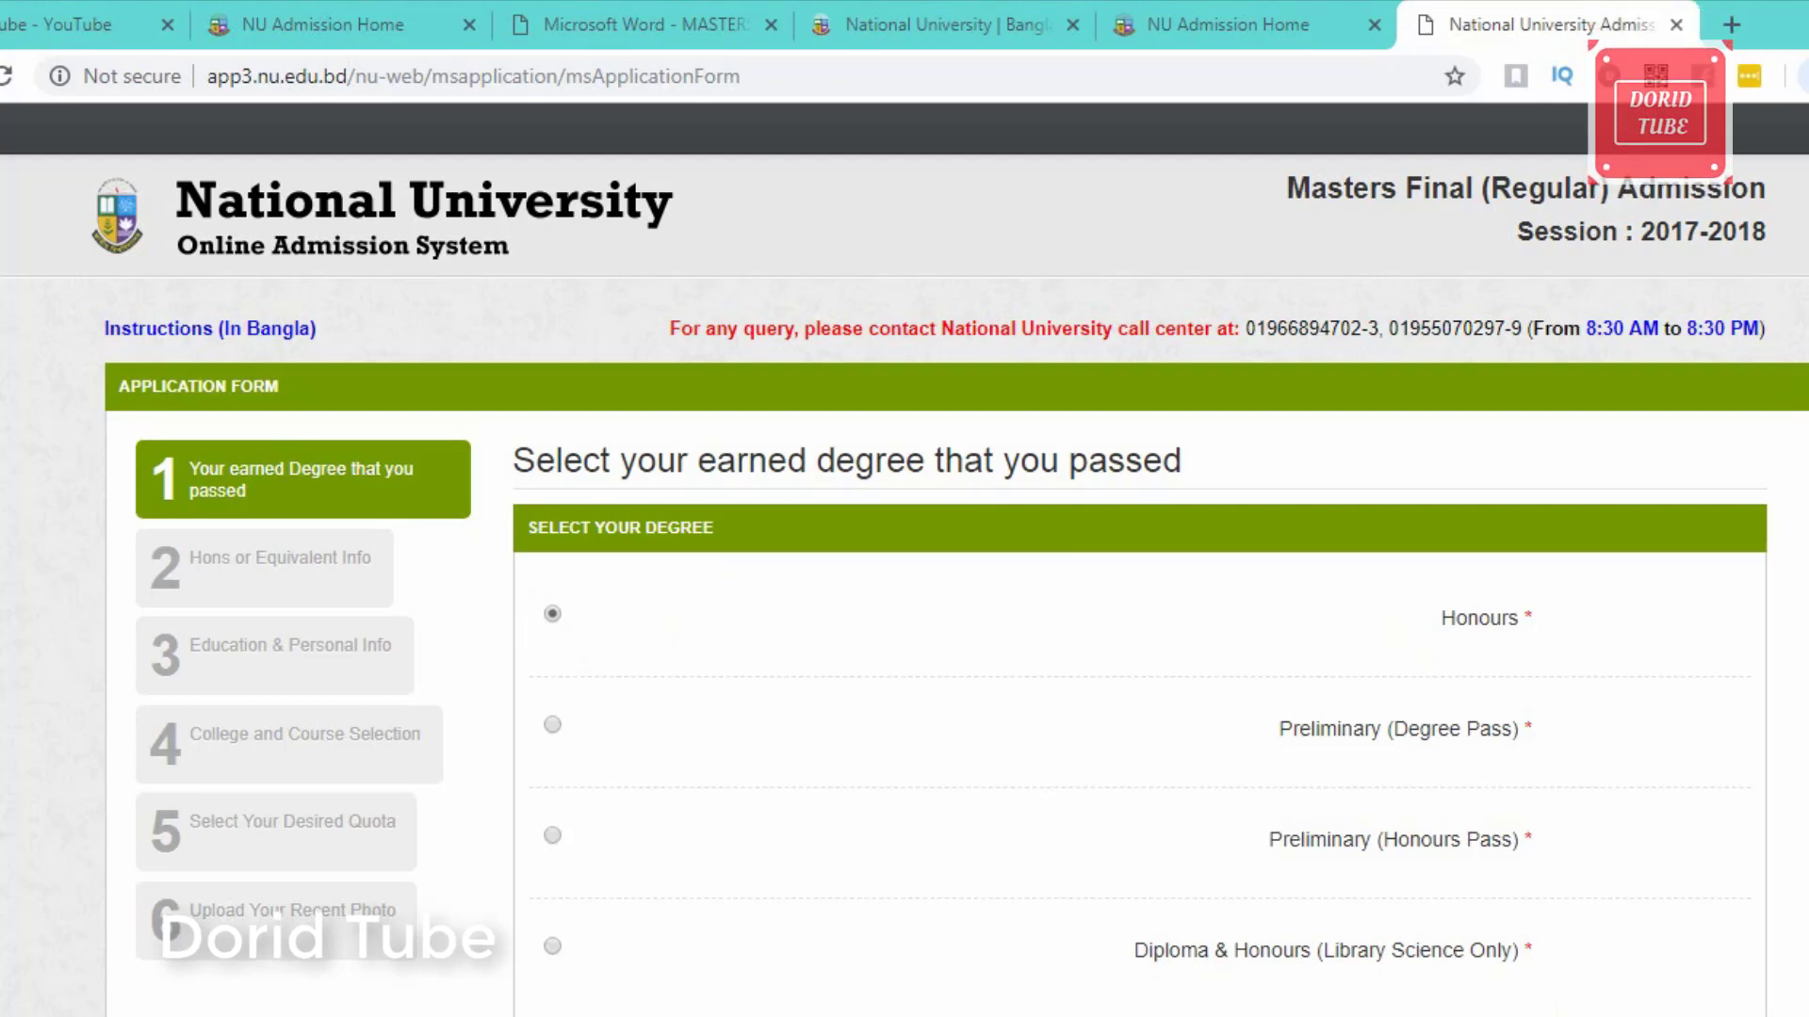
pyautogui.click(1478, 1015)
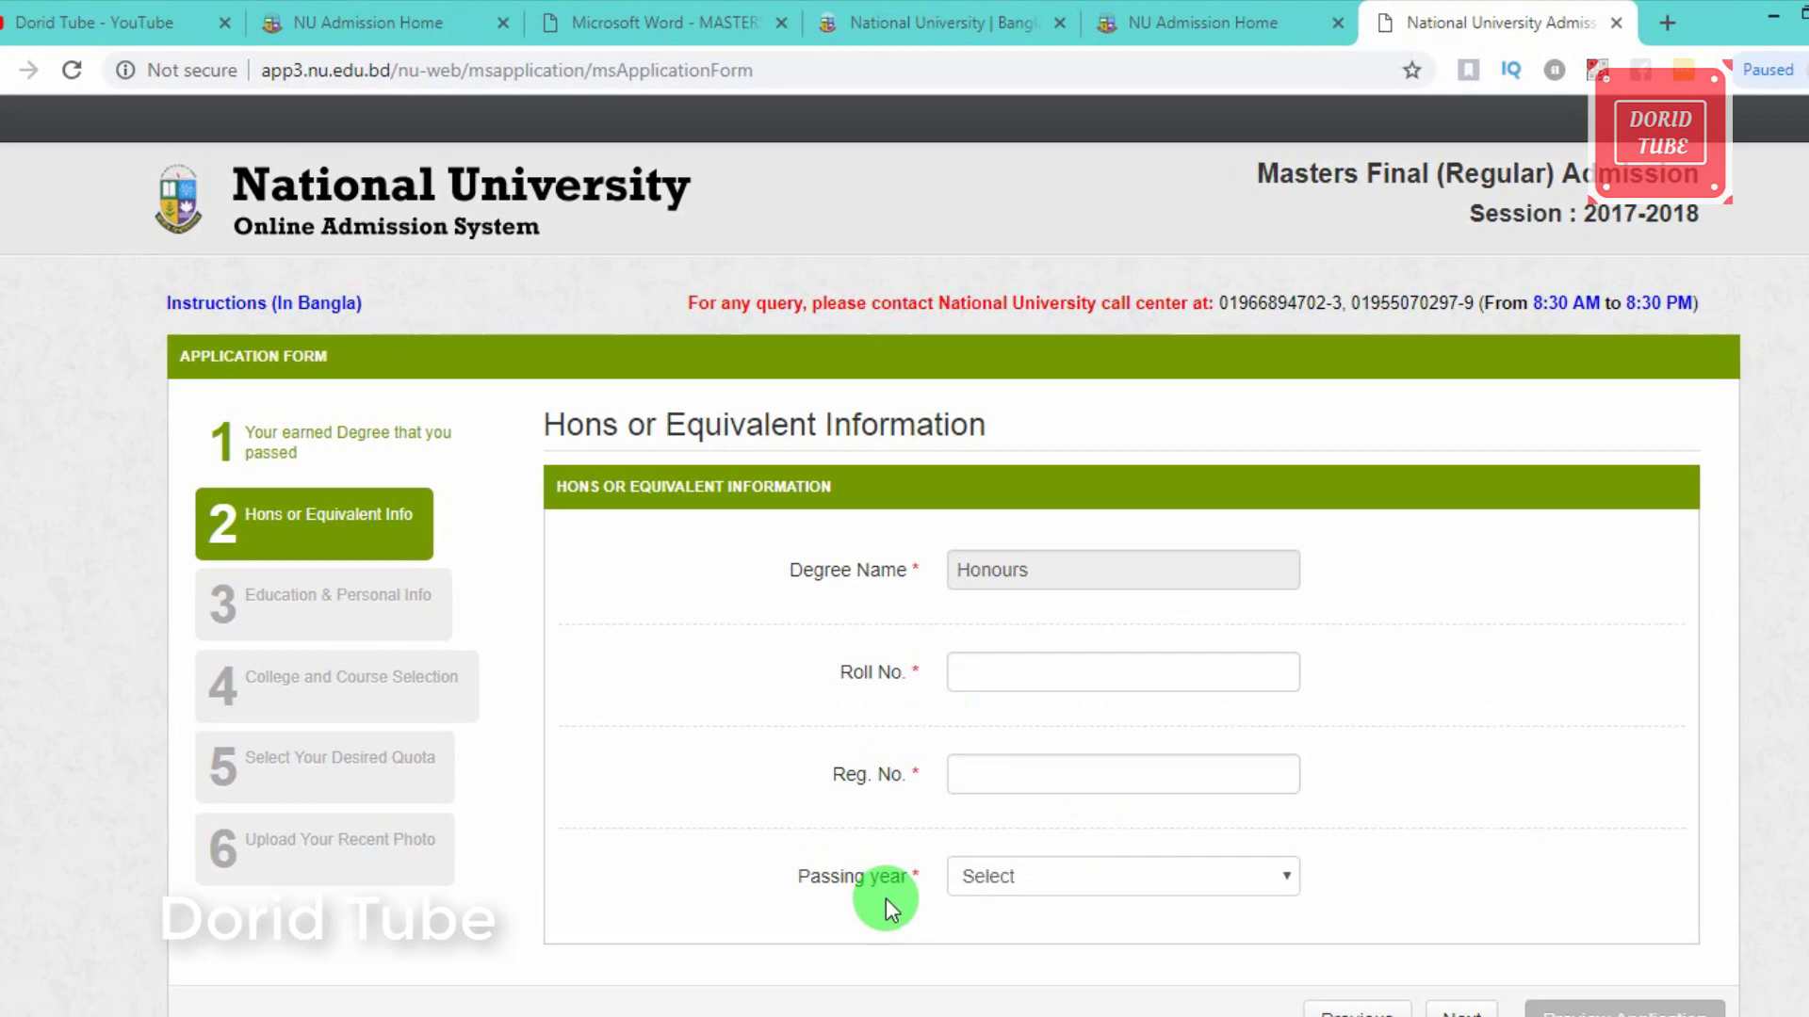
# Step: Enter the Honours roll and registration numbers, pick passing year 2017, and continue
pyautogui.click(975, 684)
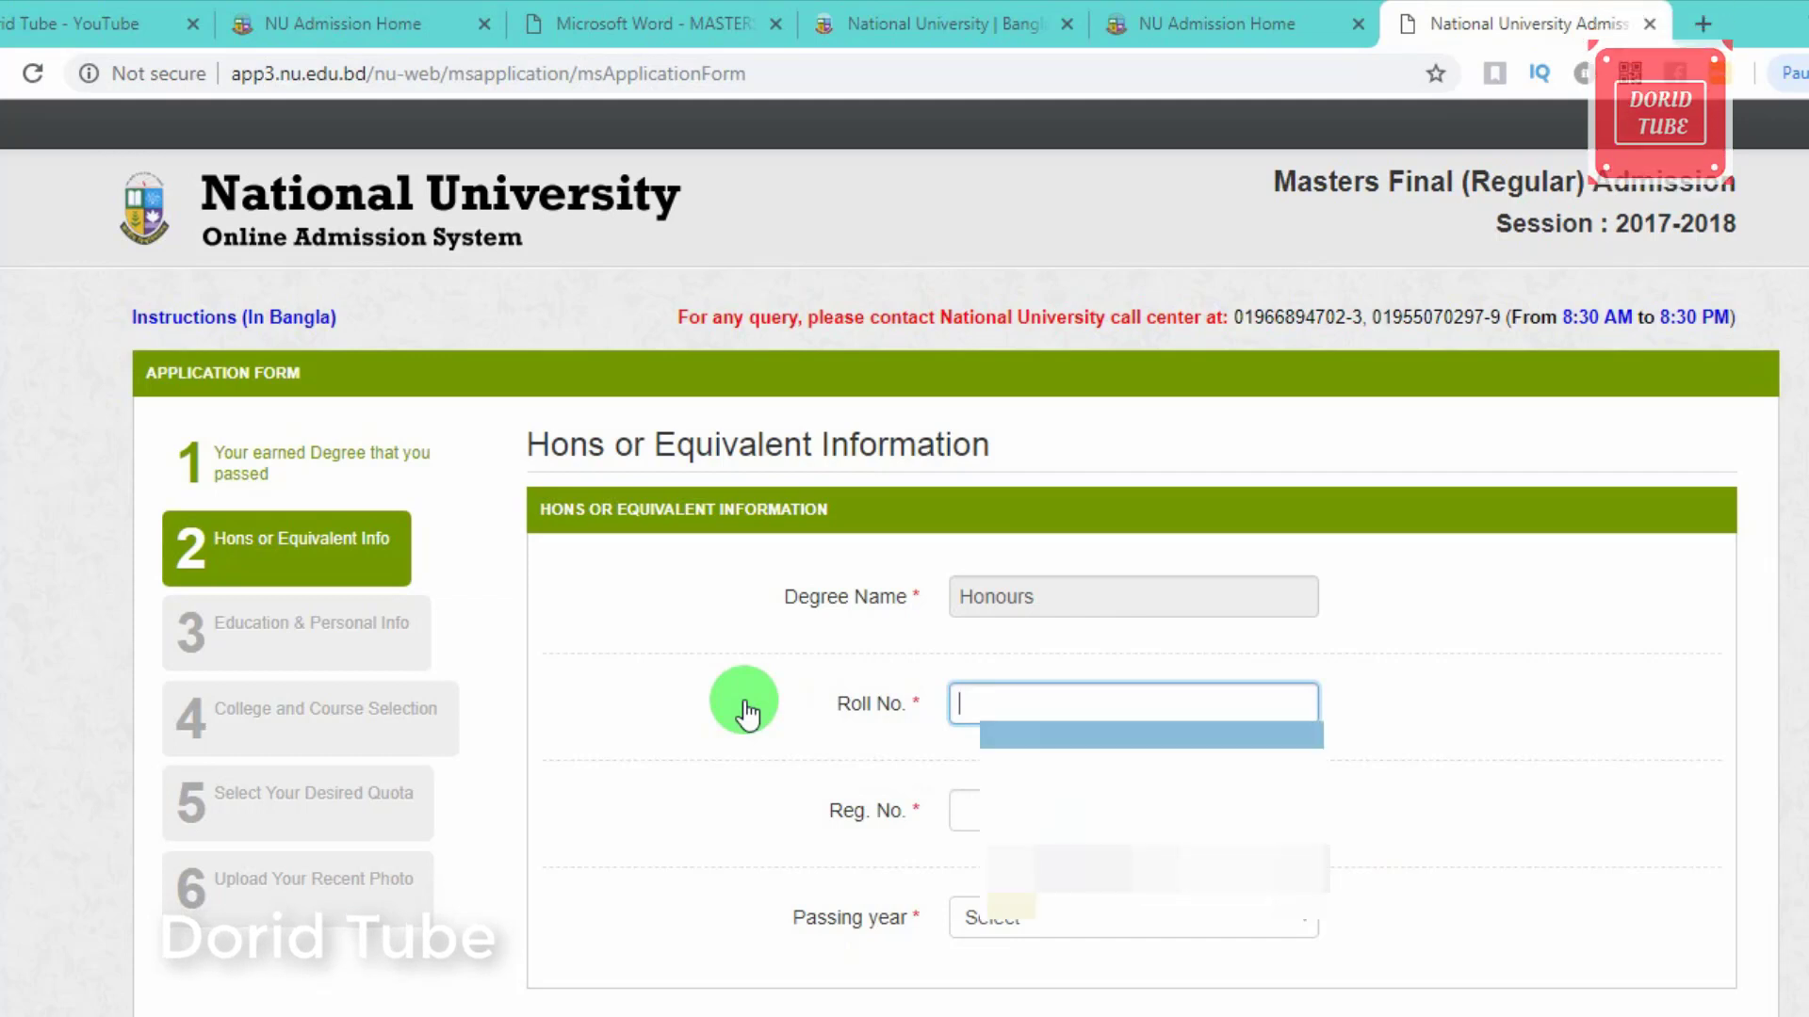
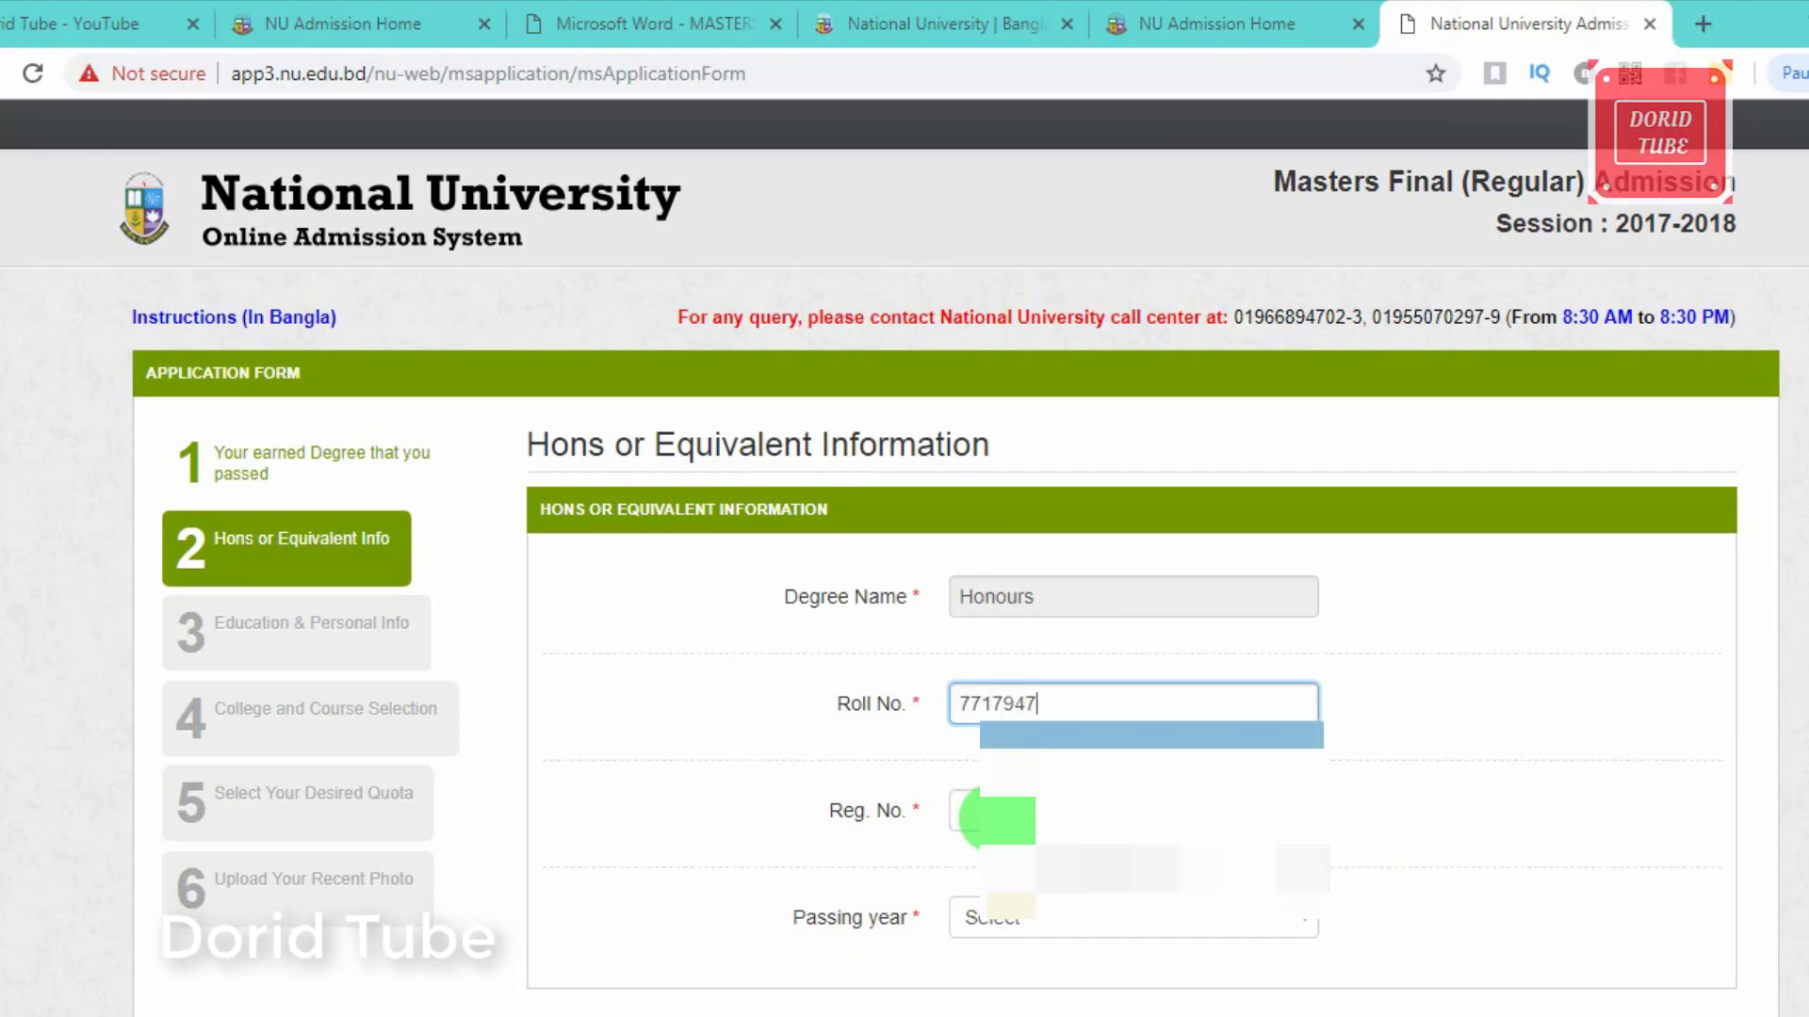
pyautogui.click(980, 812)
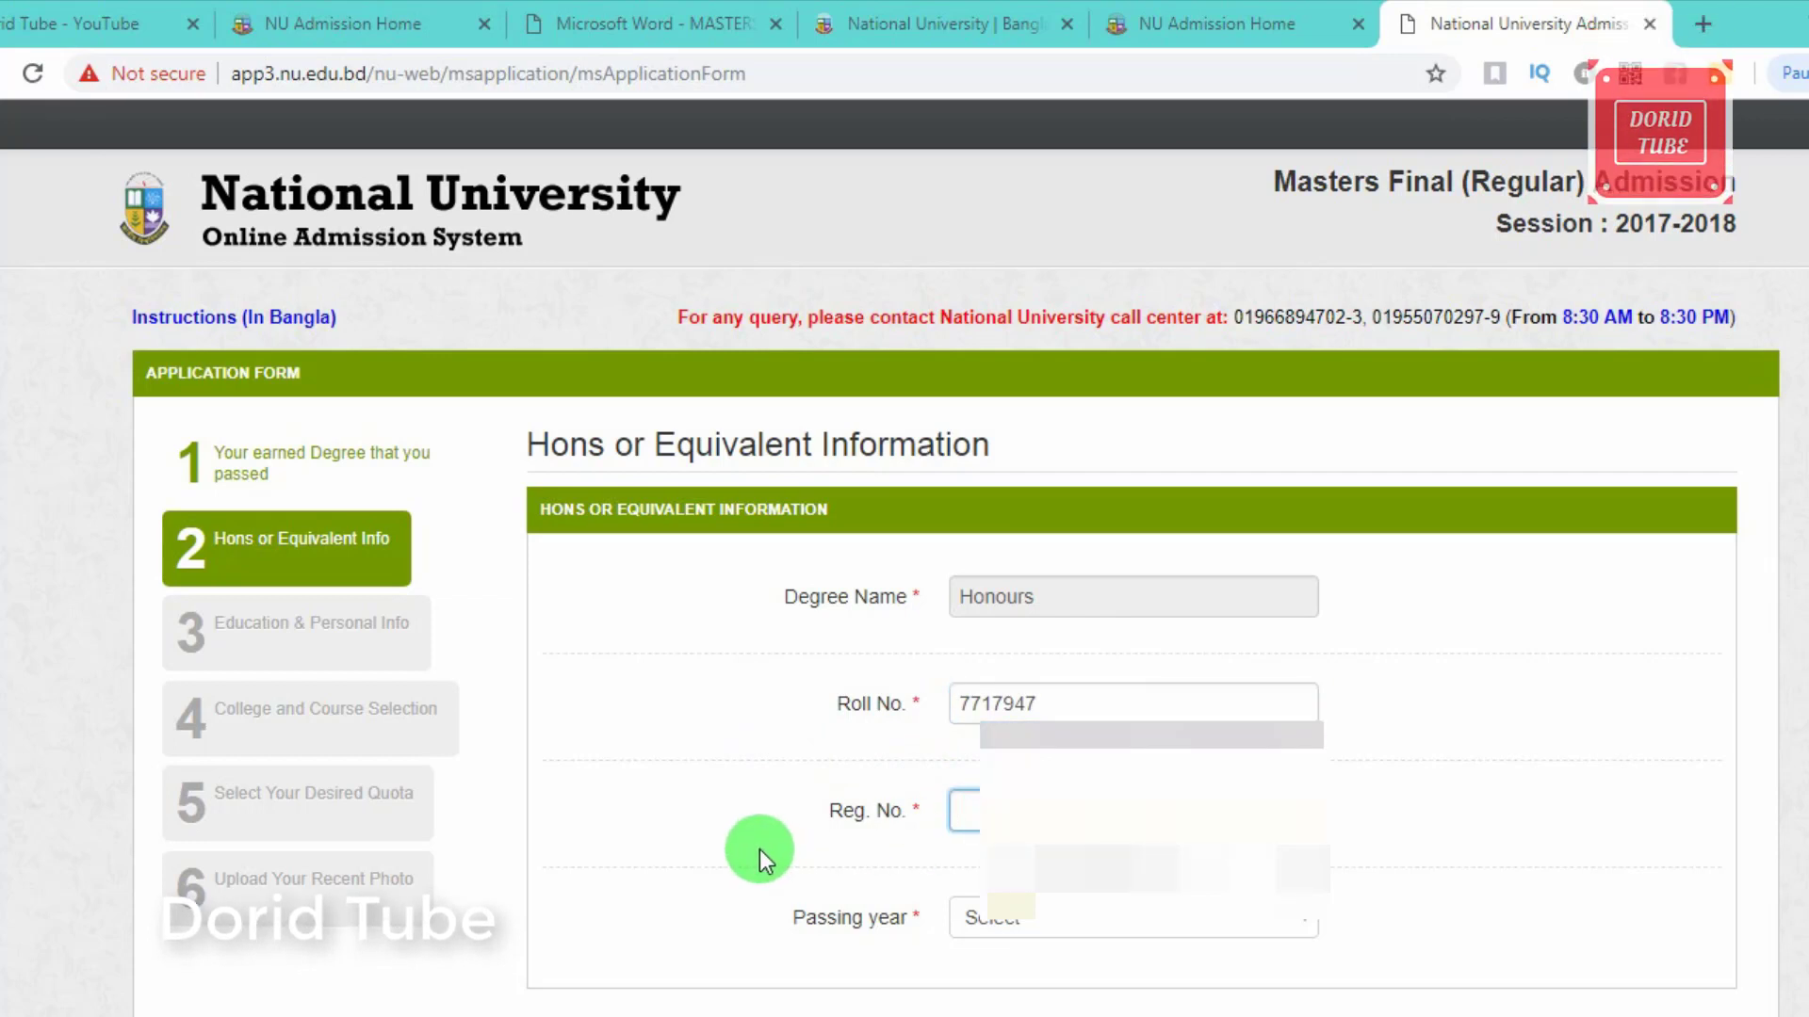
pyautogui.write('13')
pyautogui.click(962, 923)
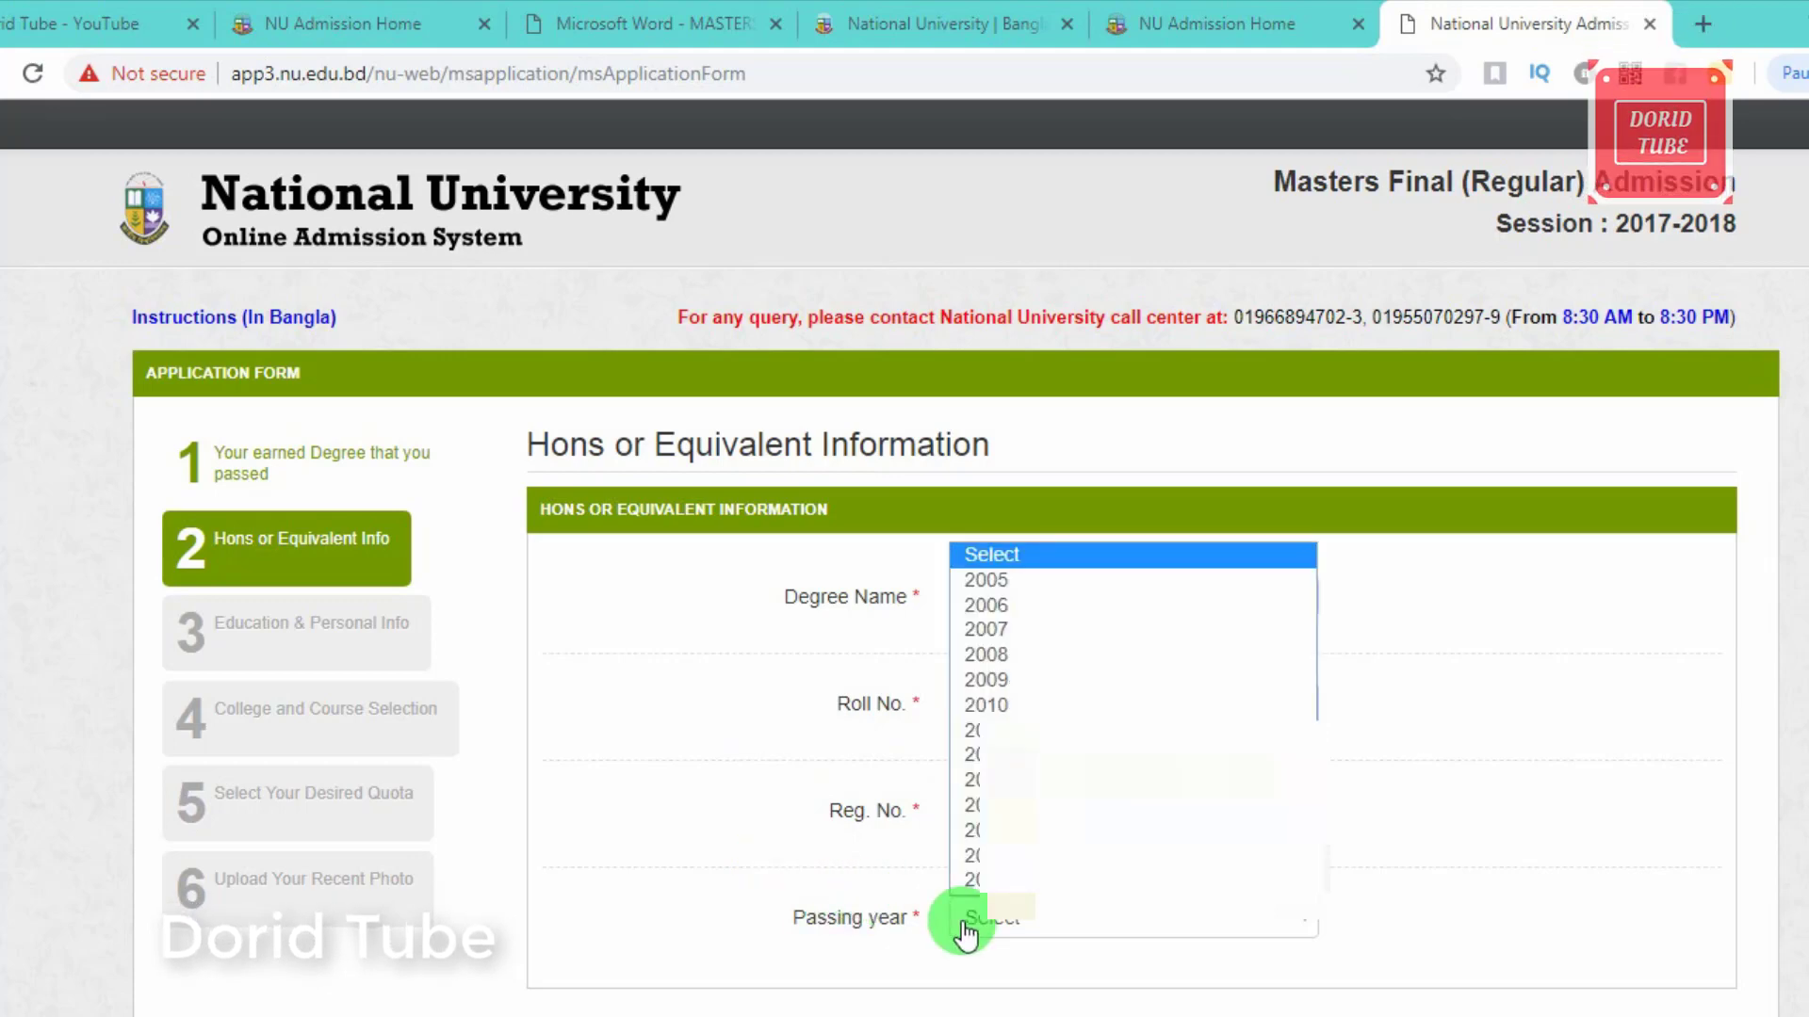
pyautogui.click(975, 880)
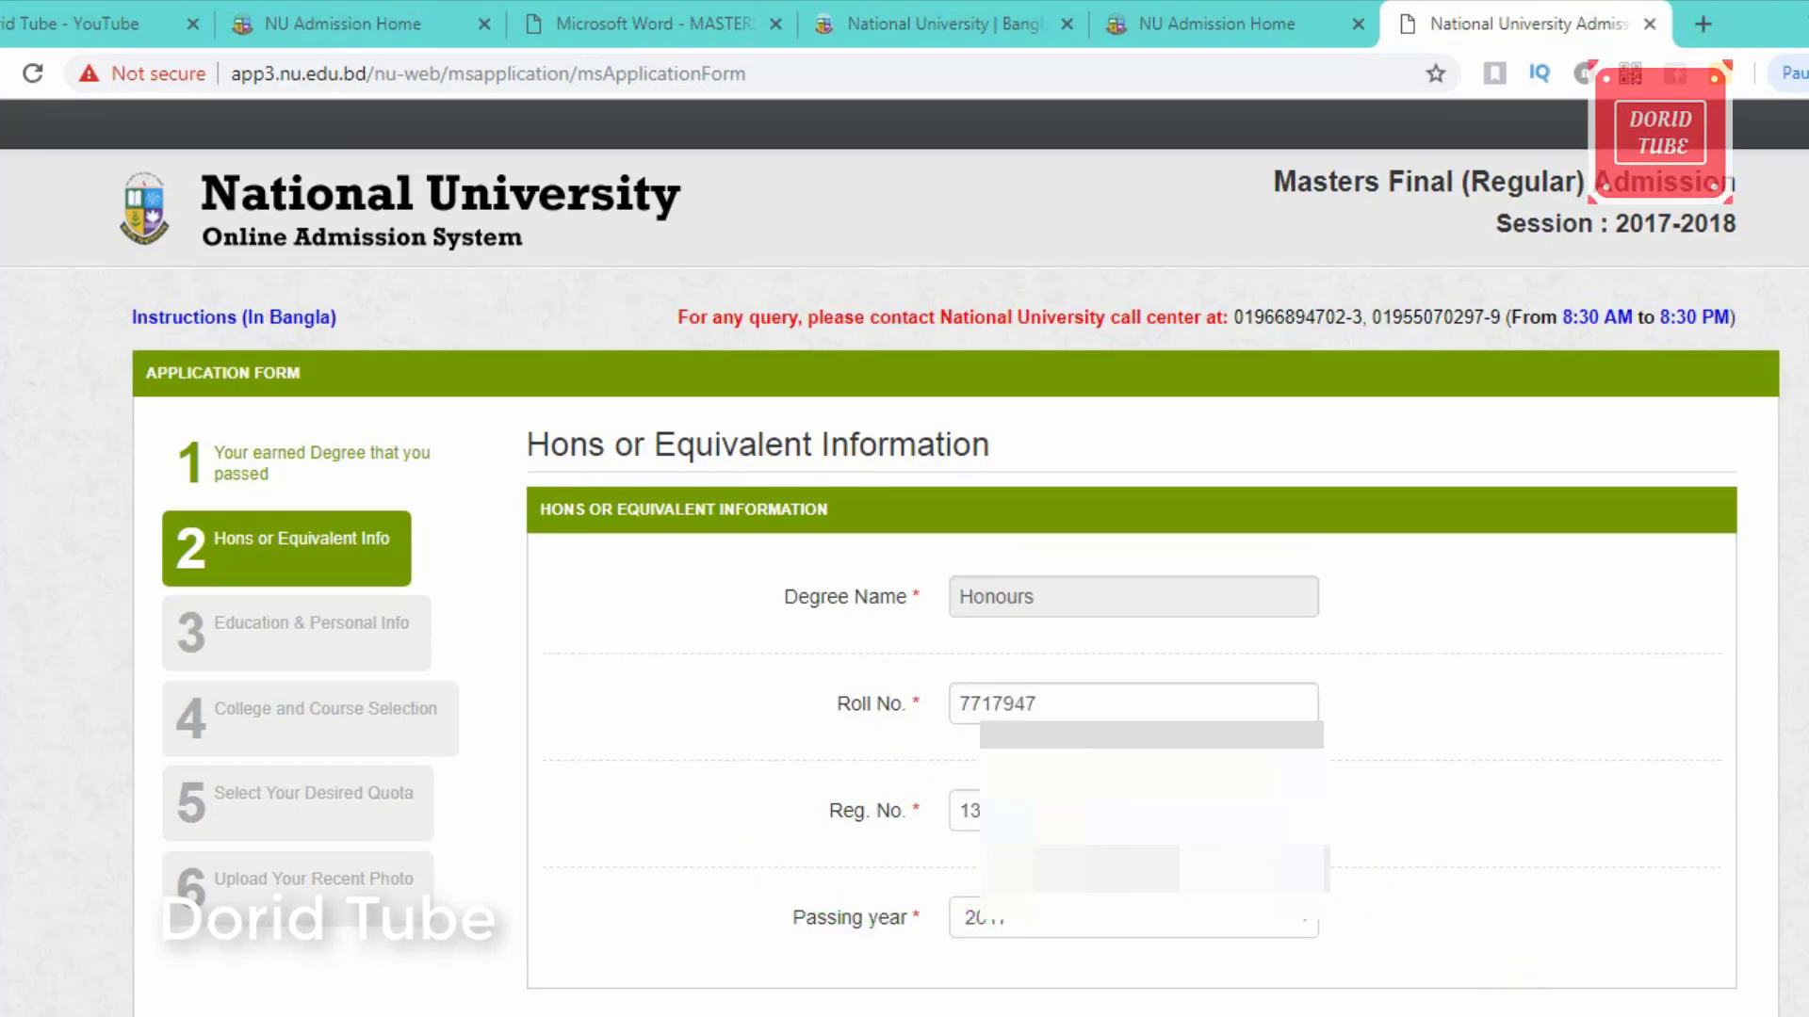
pyautogui.click(1466, 1002)
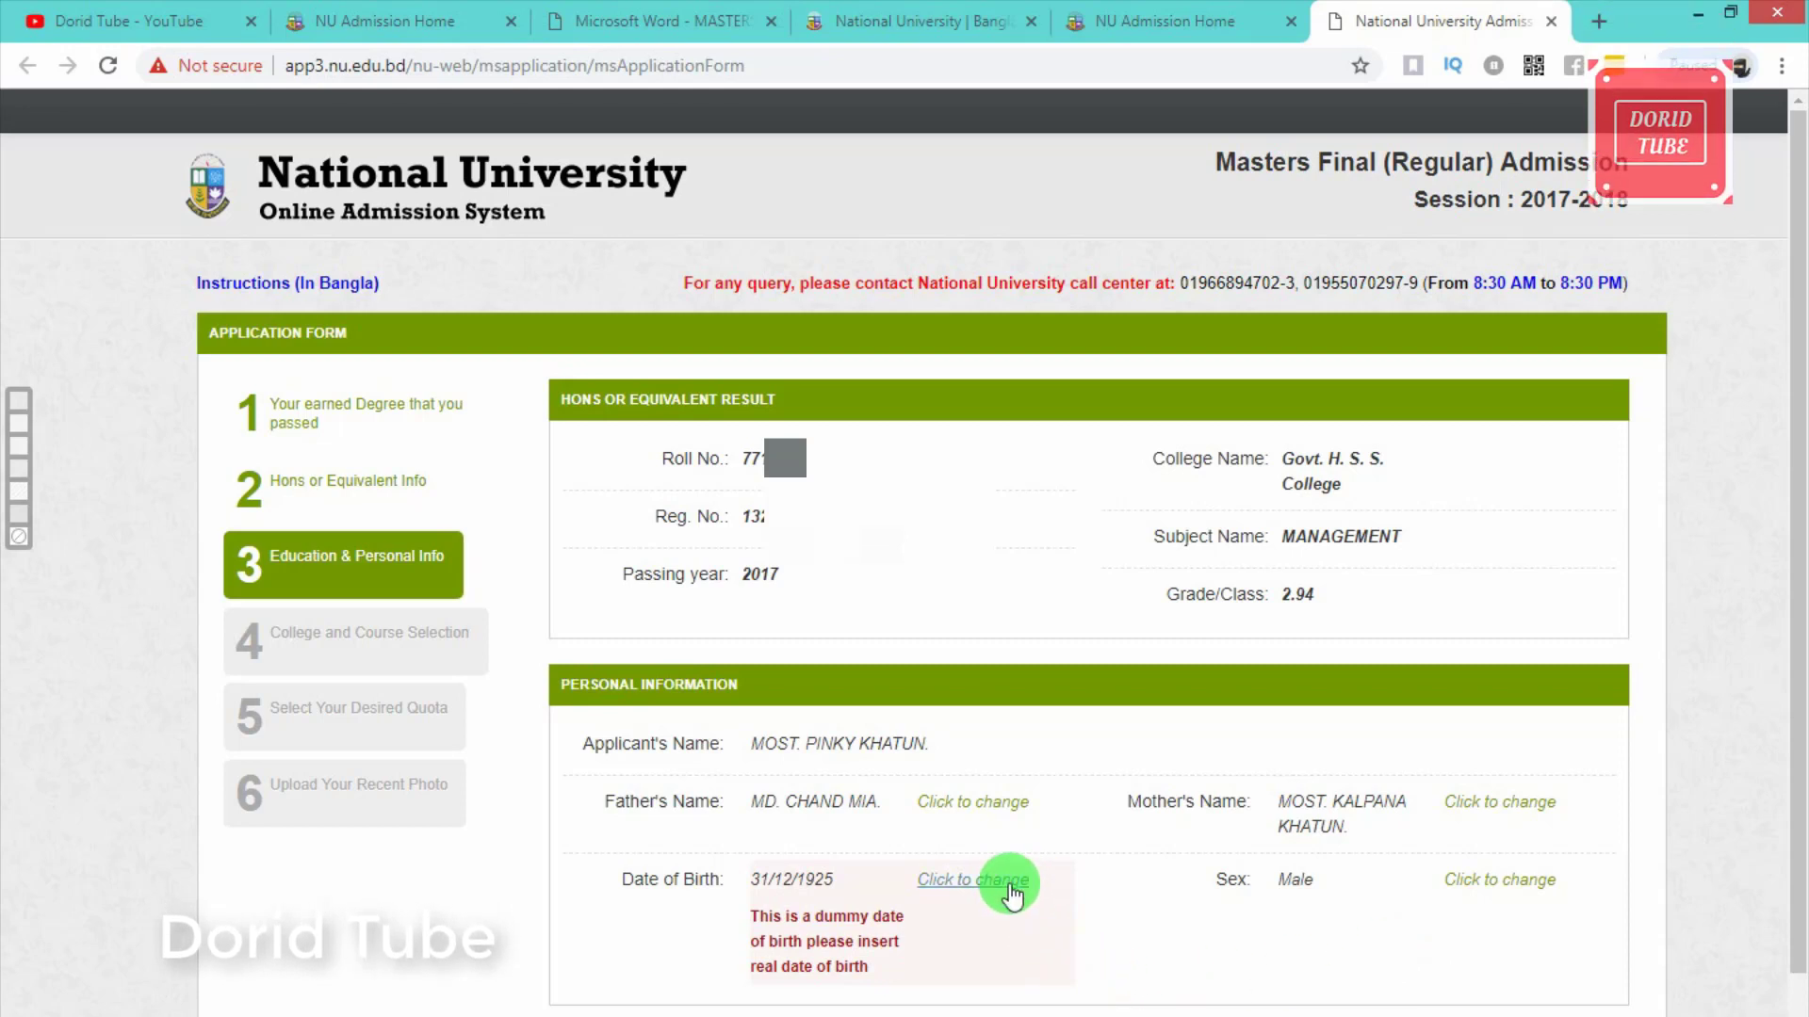
pyautogui.click(994, 882)
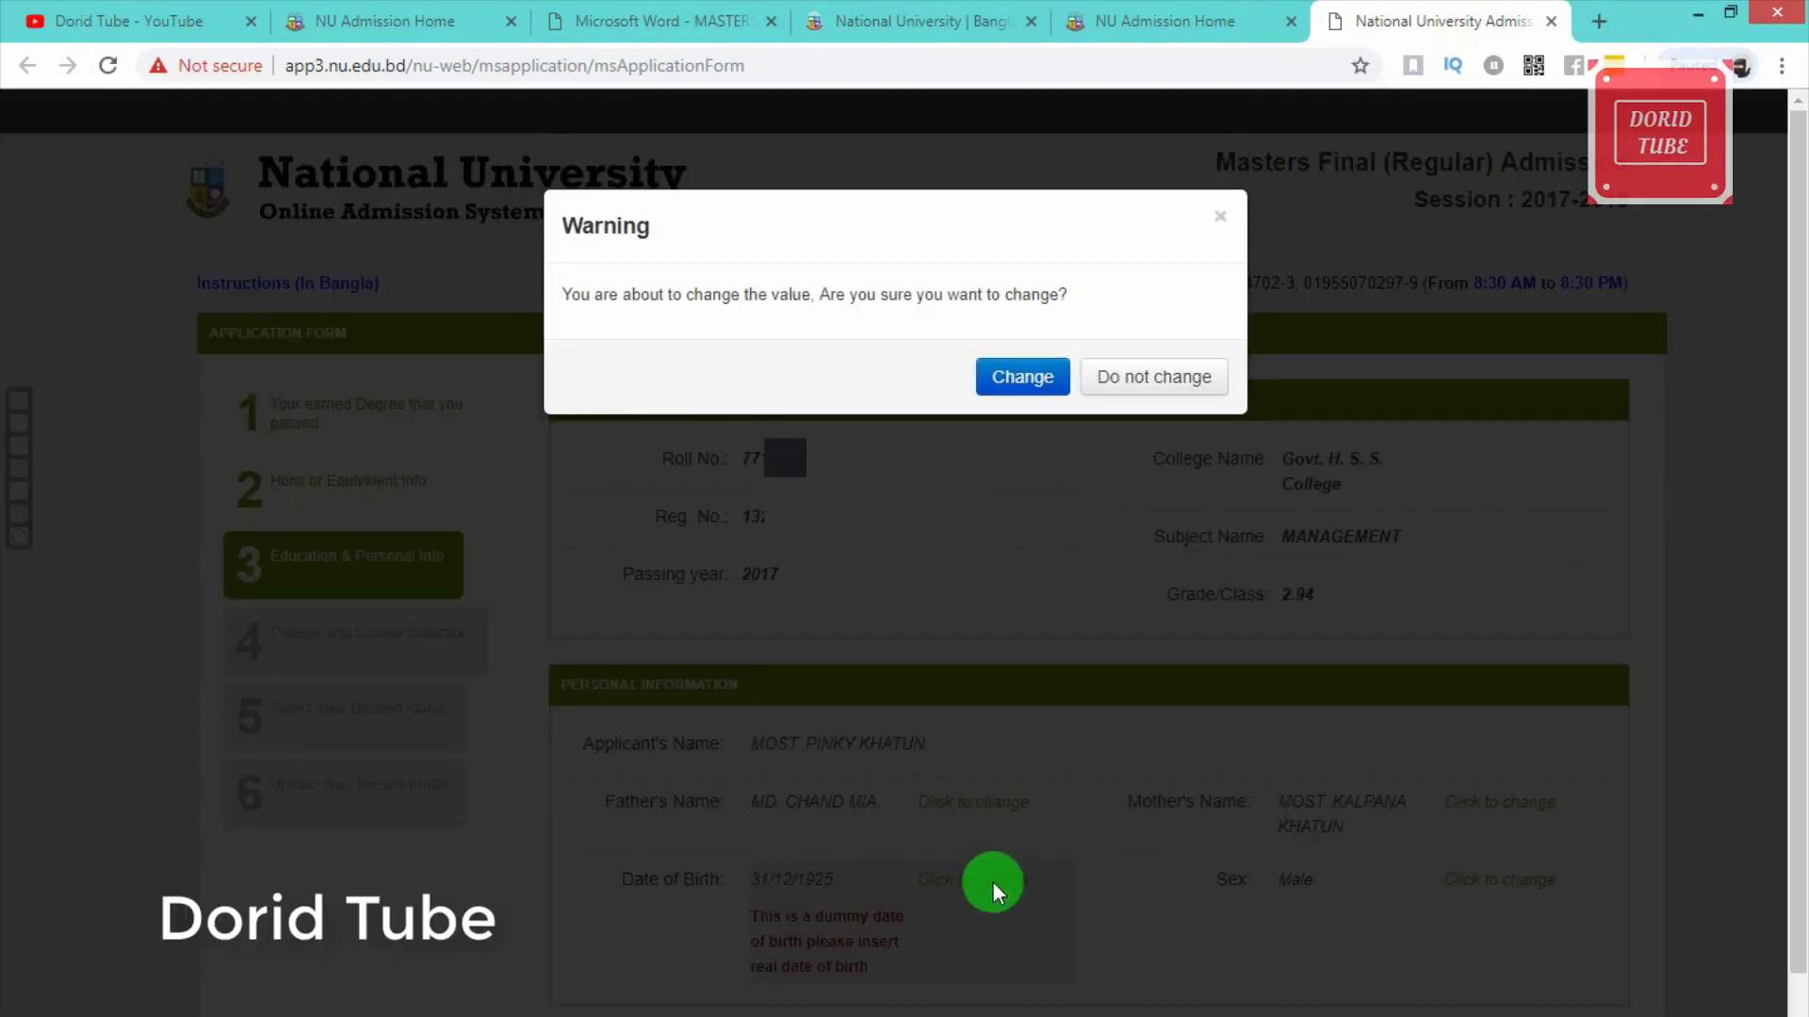
pyautogui.click(1024, 378)
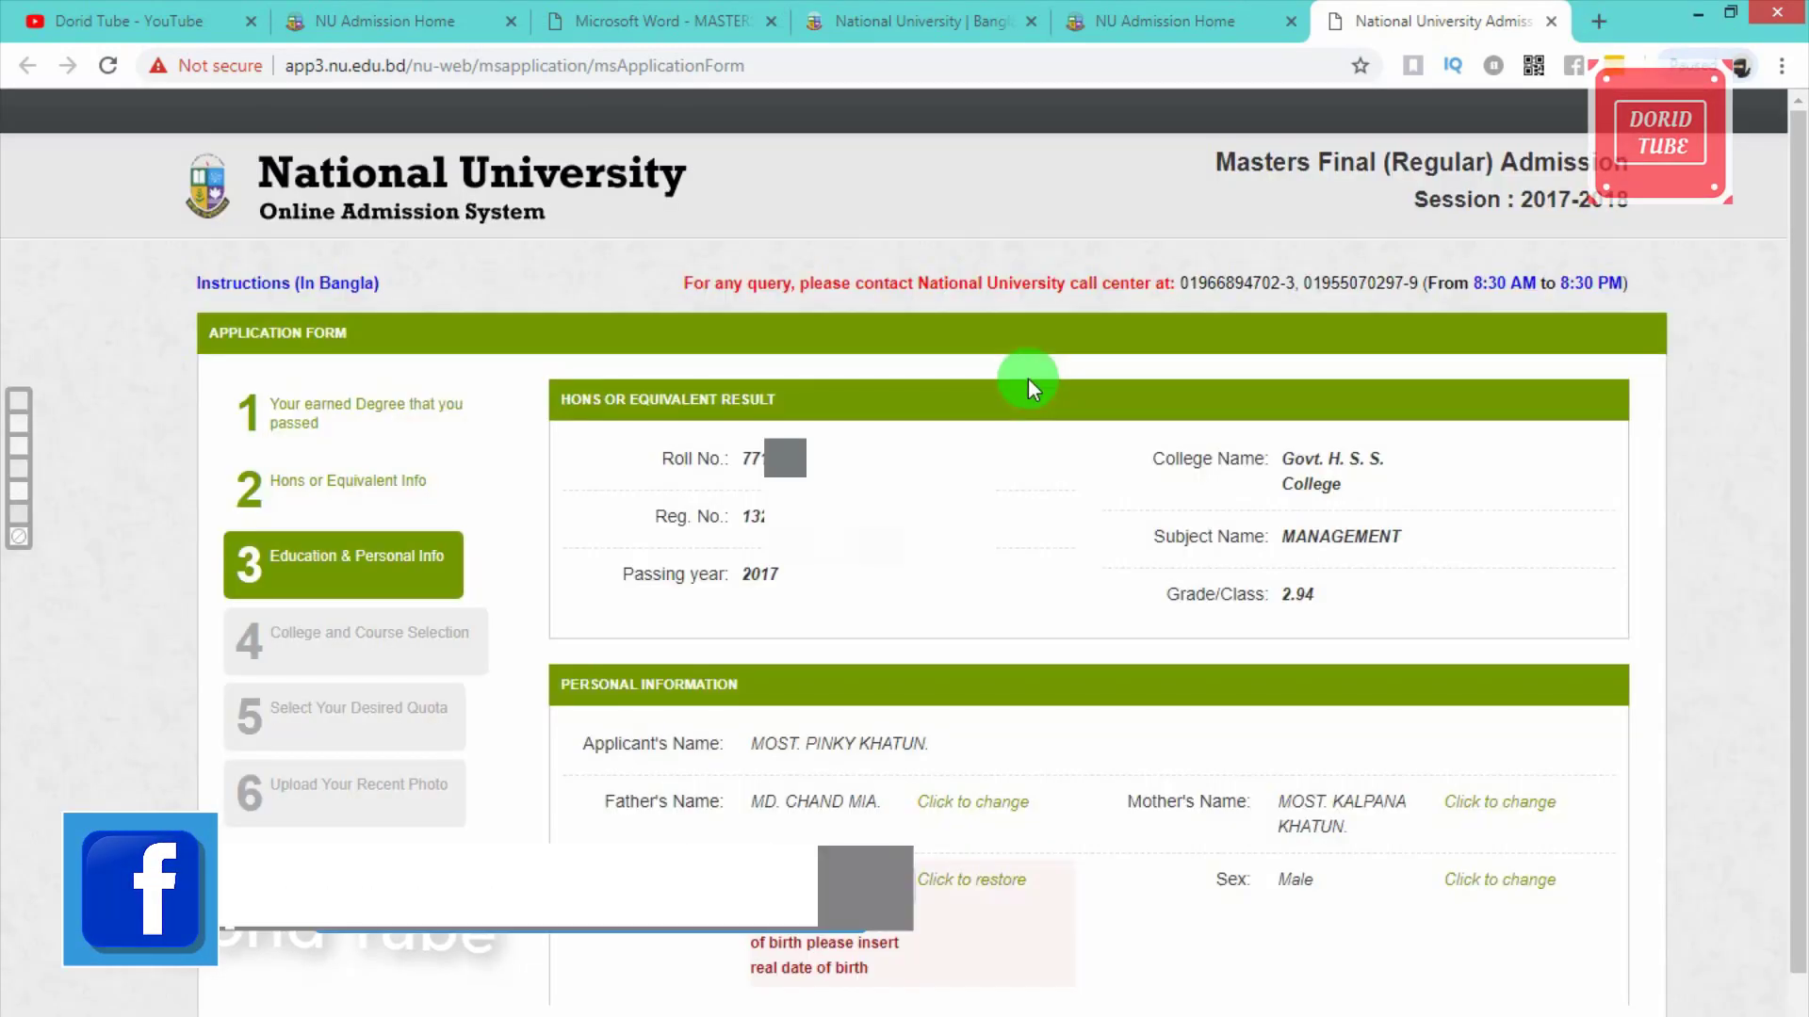
pyautogui.click(1019, 931)
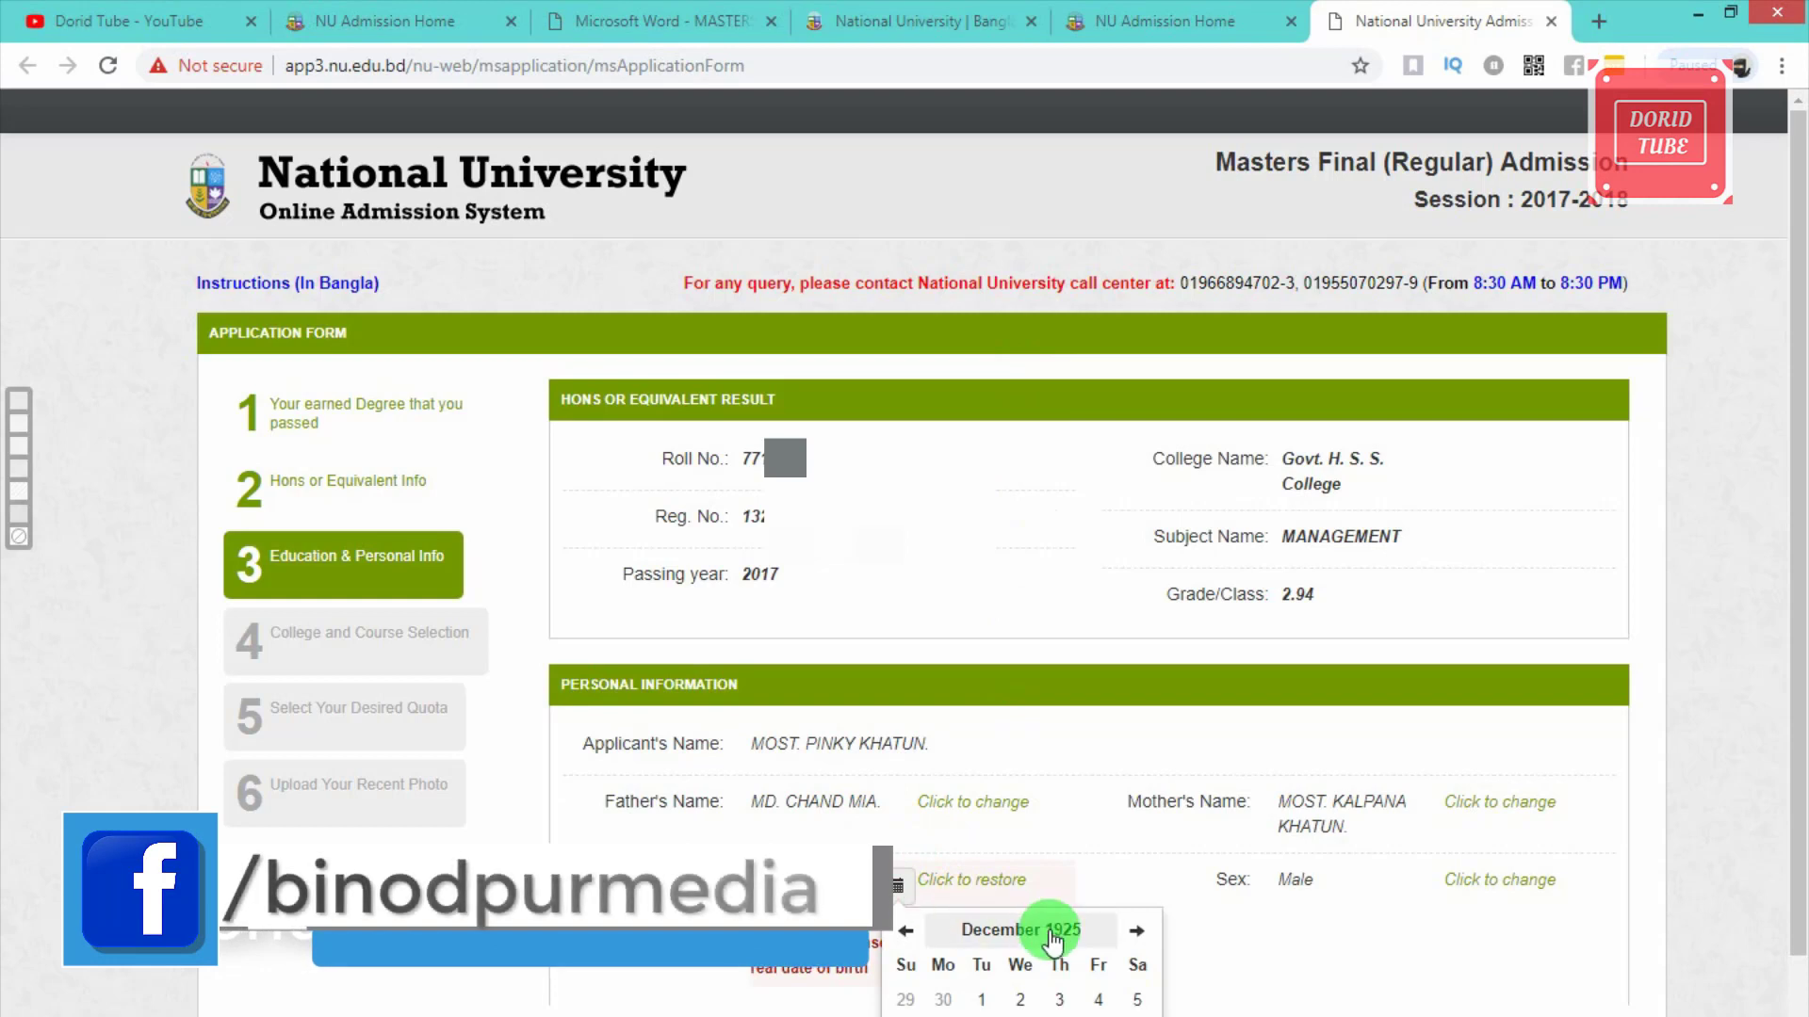
pyautogui.click(1018, 932)
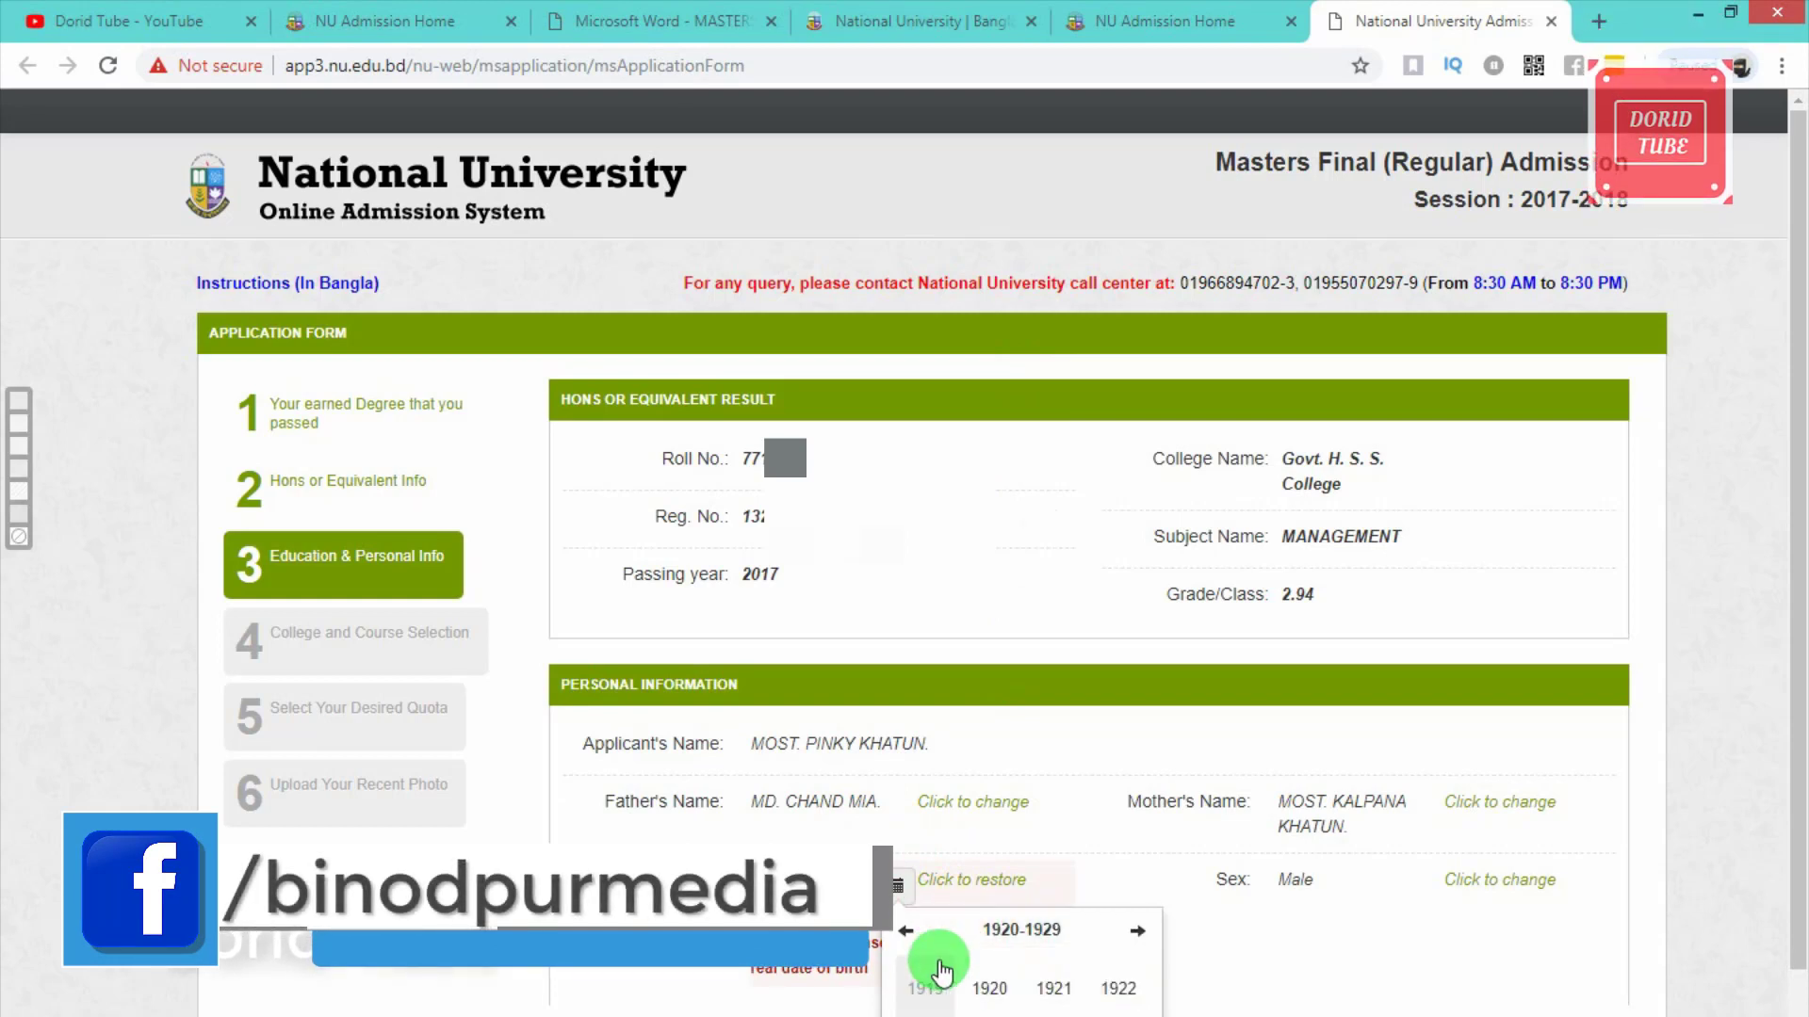
pyautogui.click(1141, 933)
pyautogui.click(1142, 933)
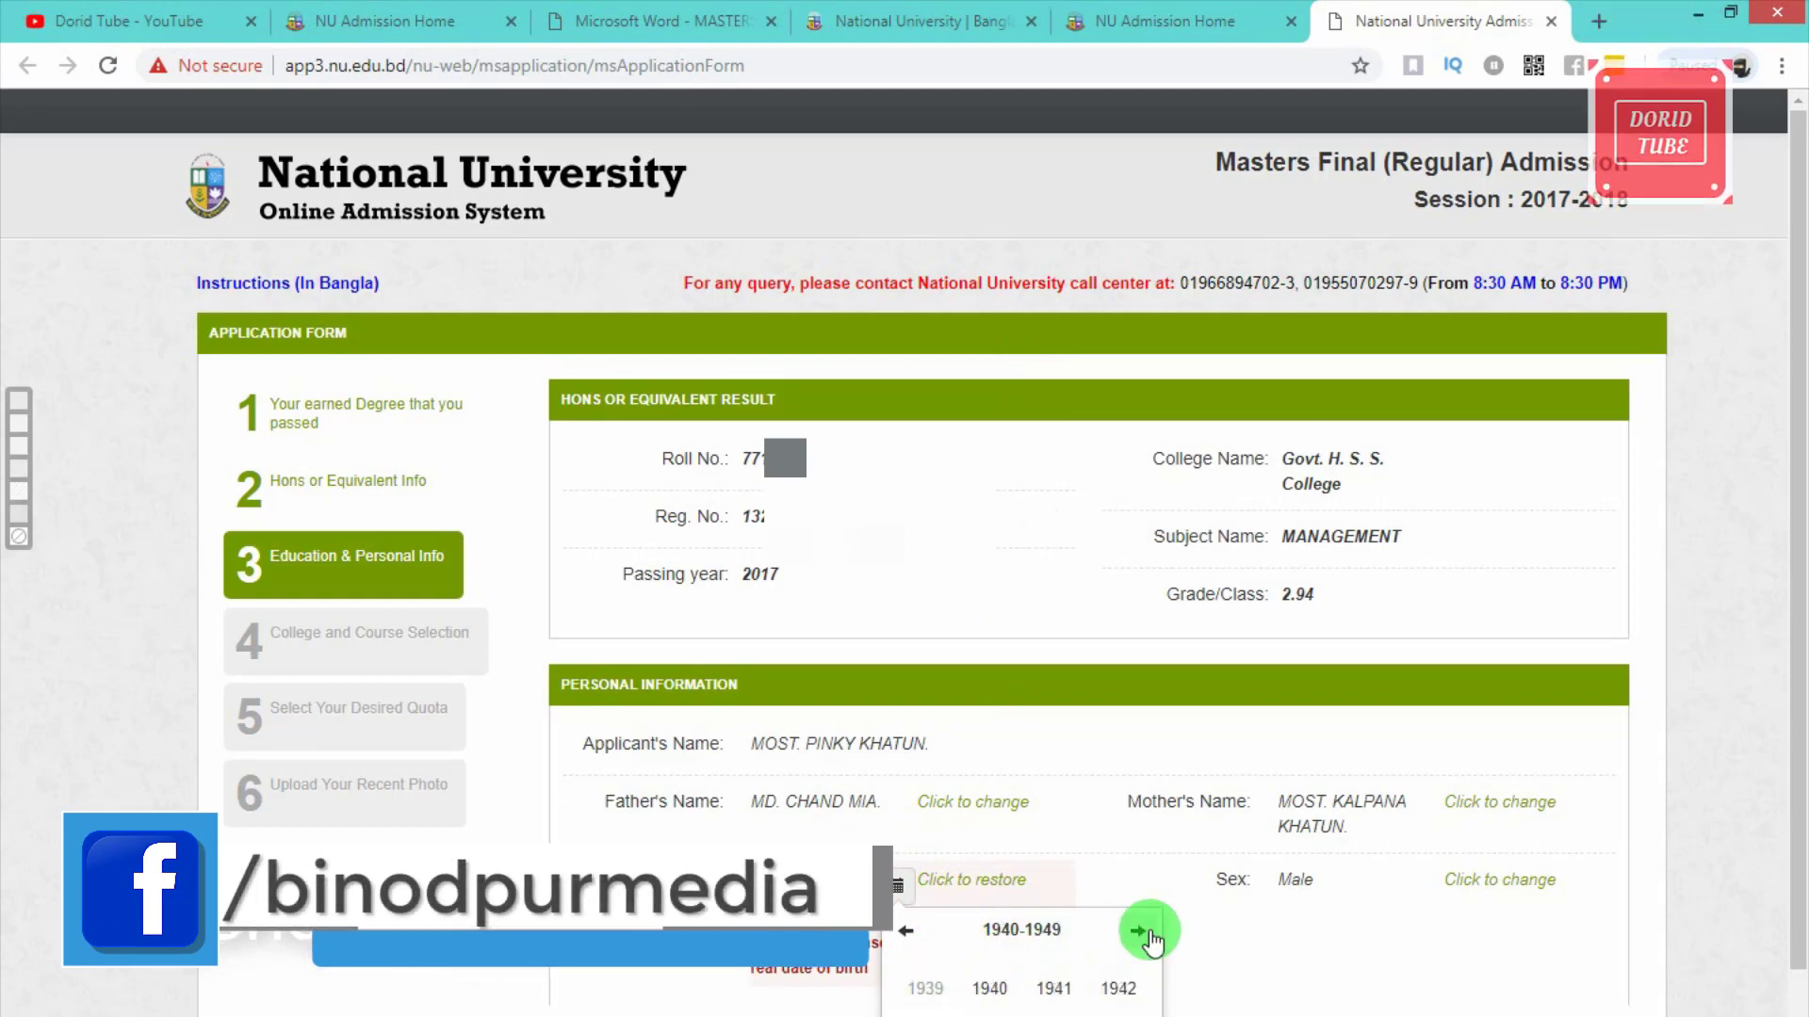
pyautogui.click(1142, 932)
pyautogui.click(1145, 933)
pyautogui.click(1146, 933)
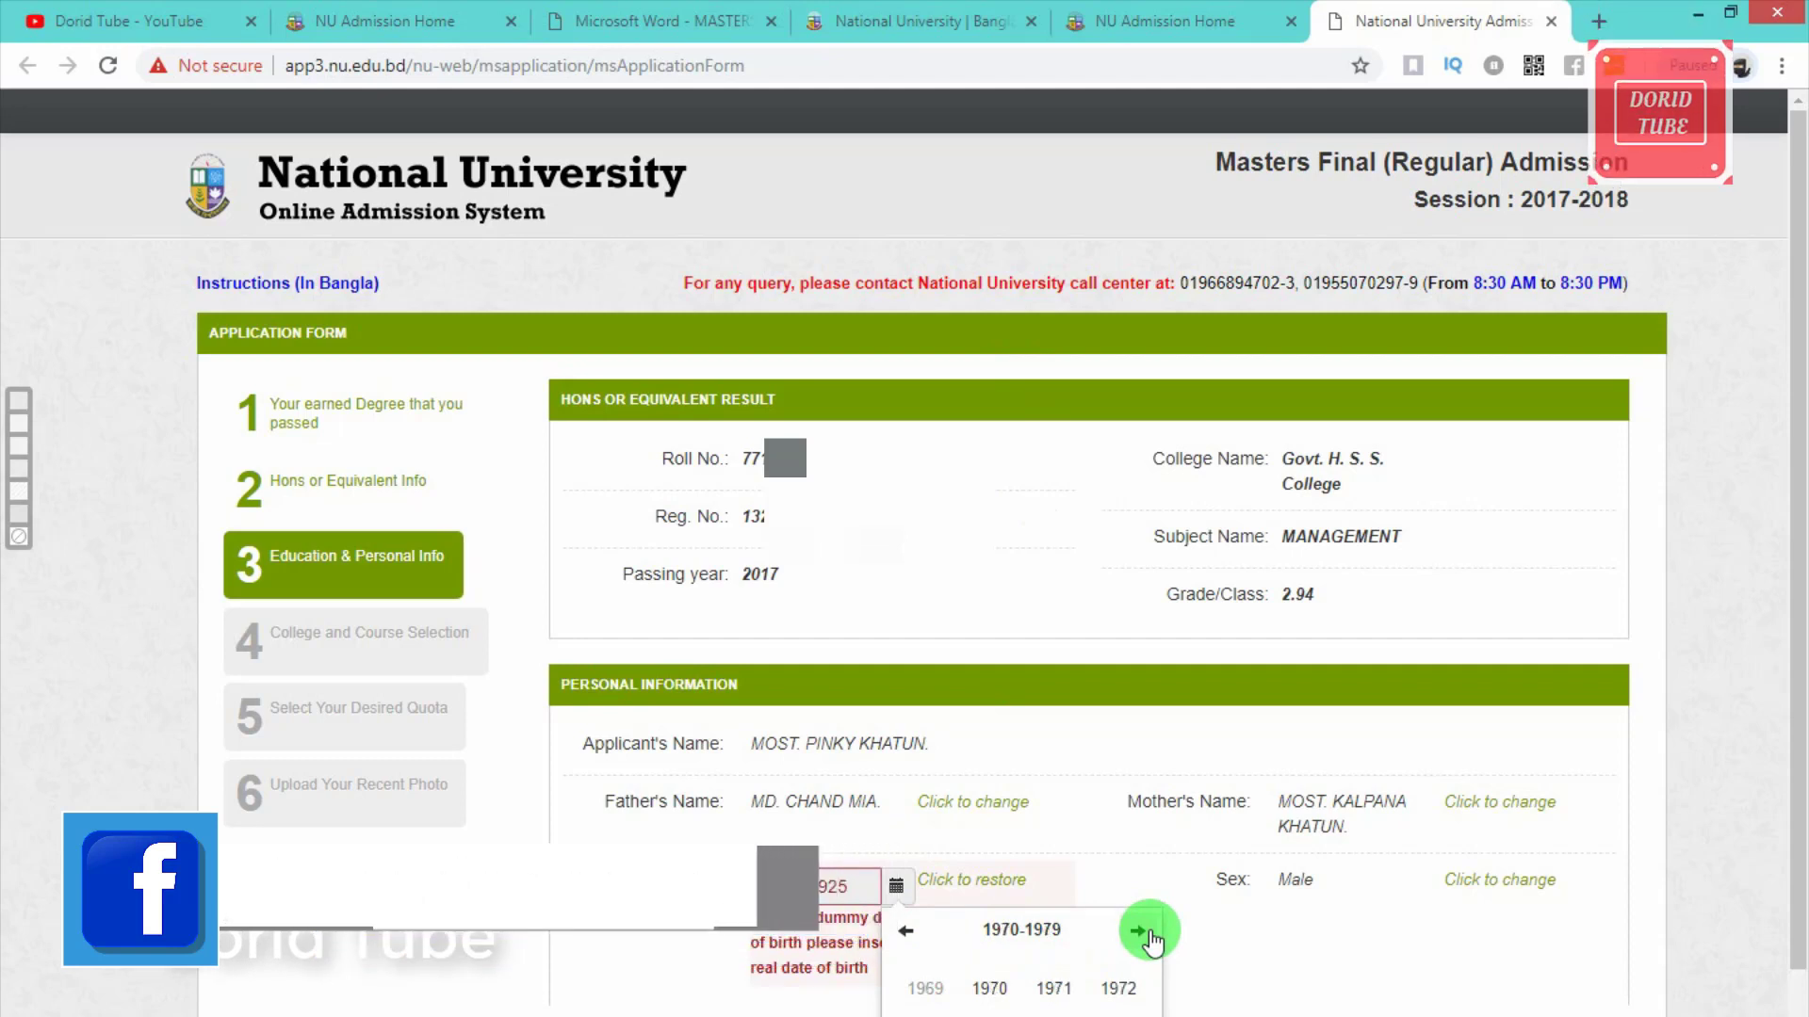
pyautogui.click(1147, 933)
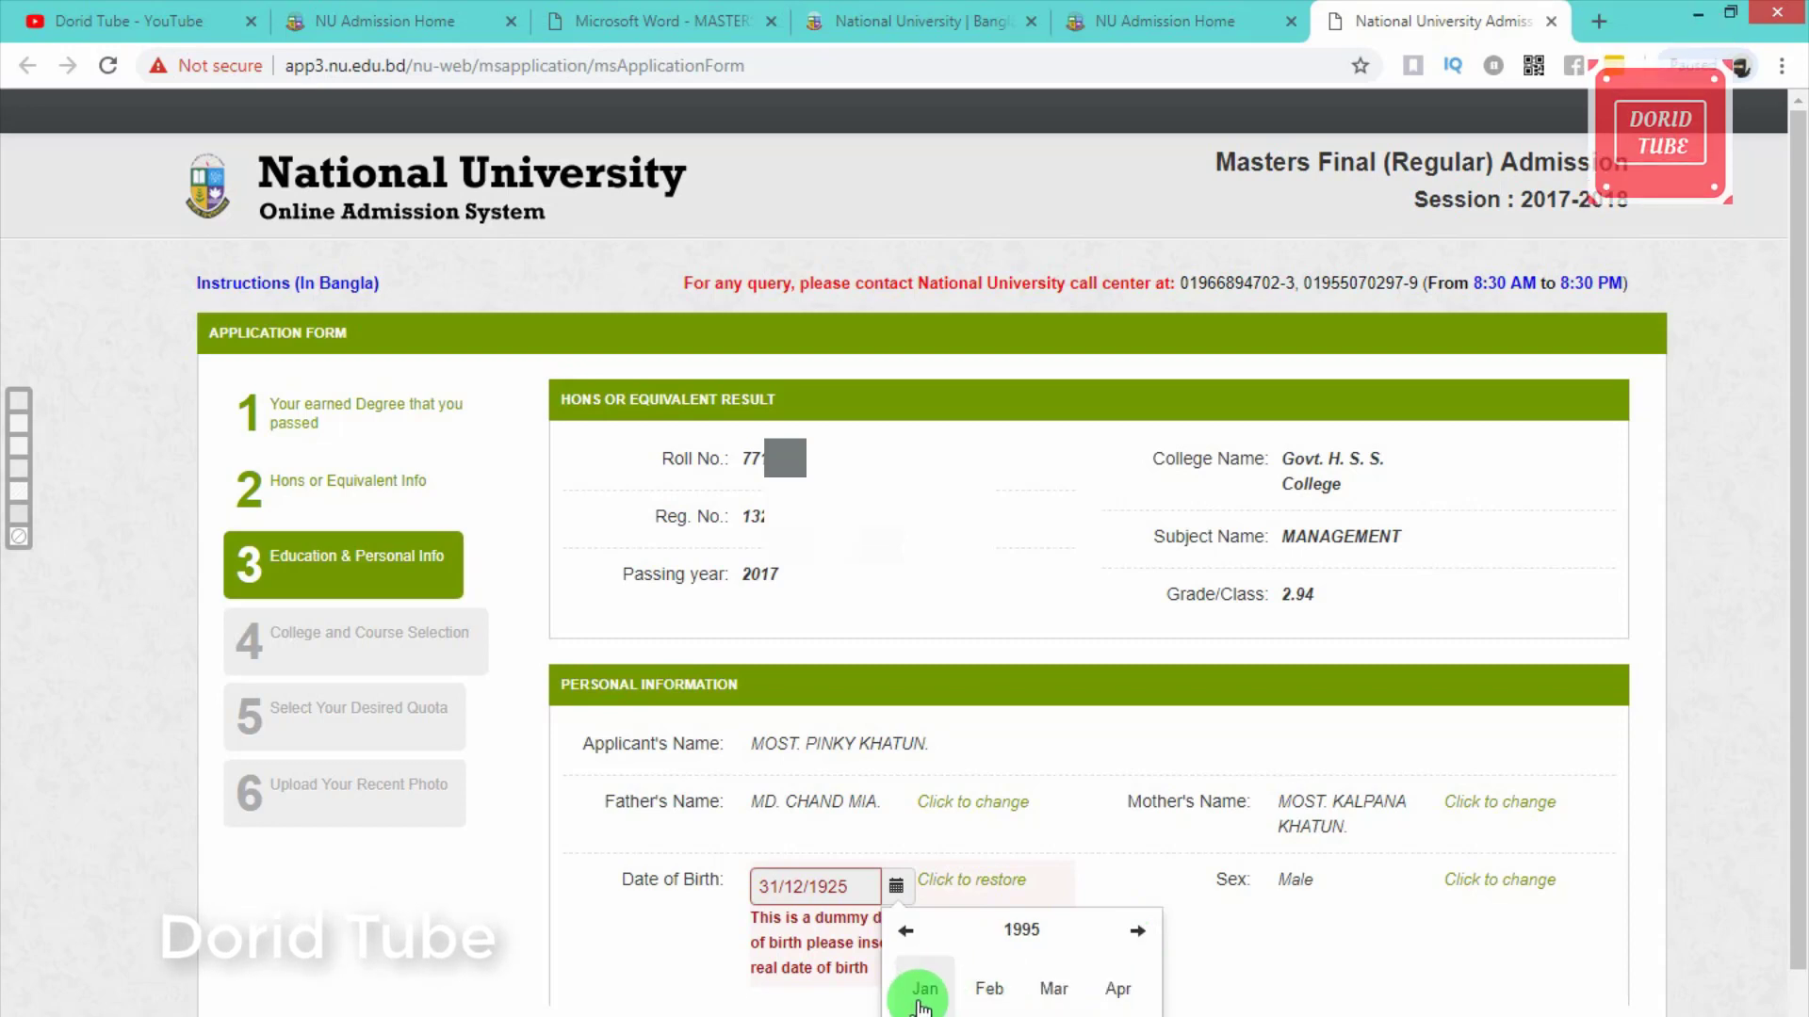
pyautogui.click(921, 1001)
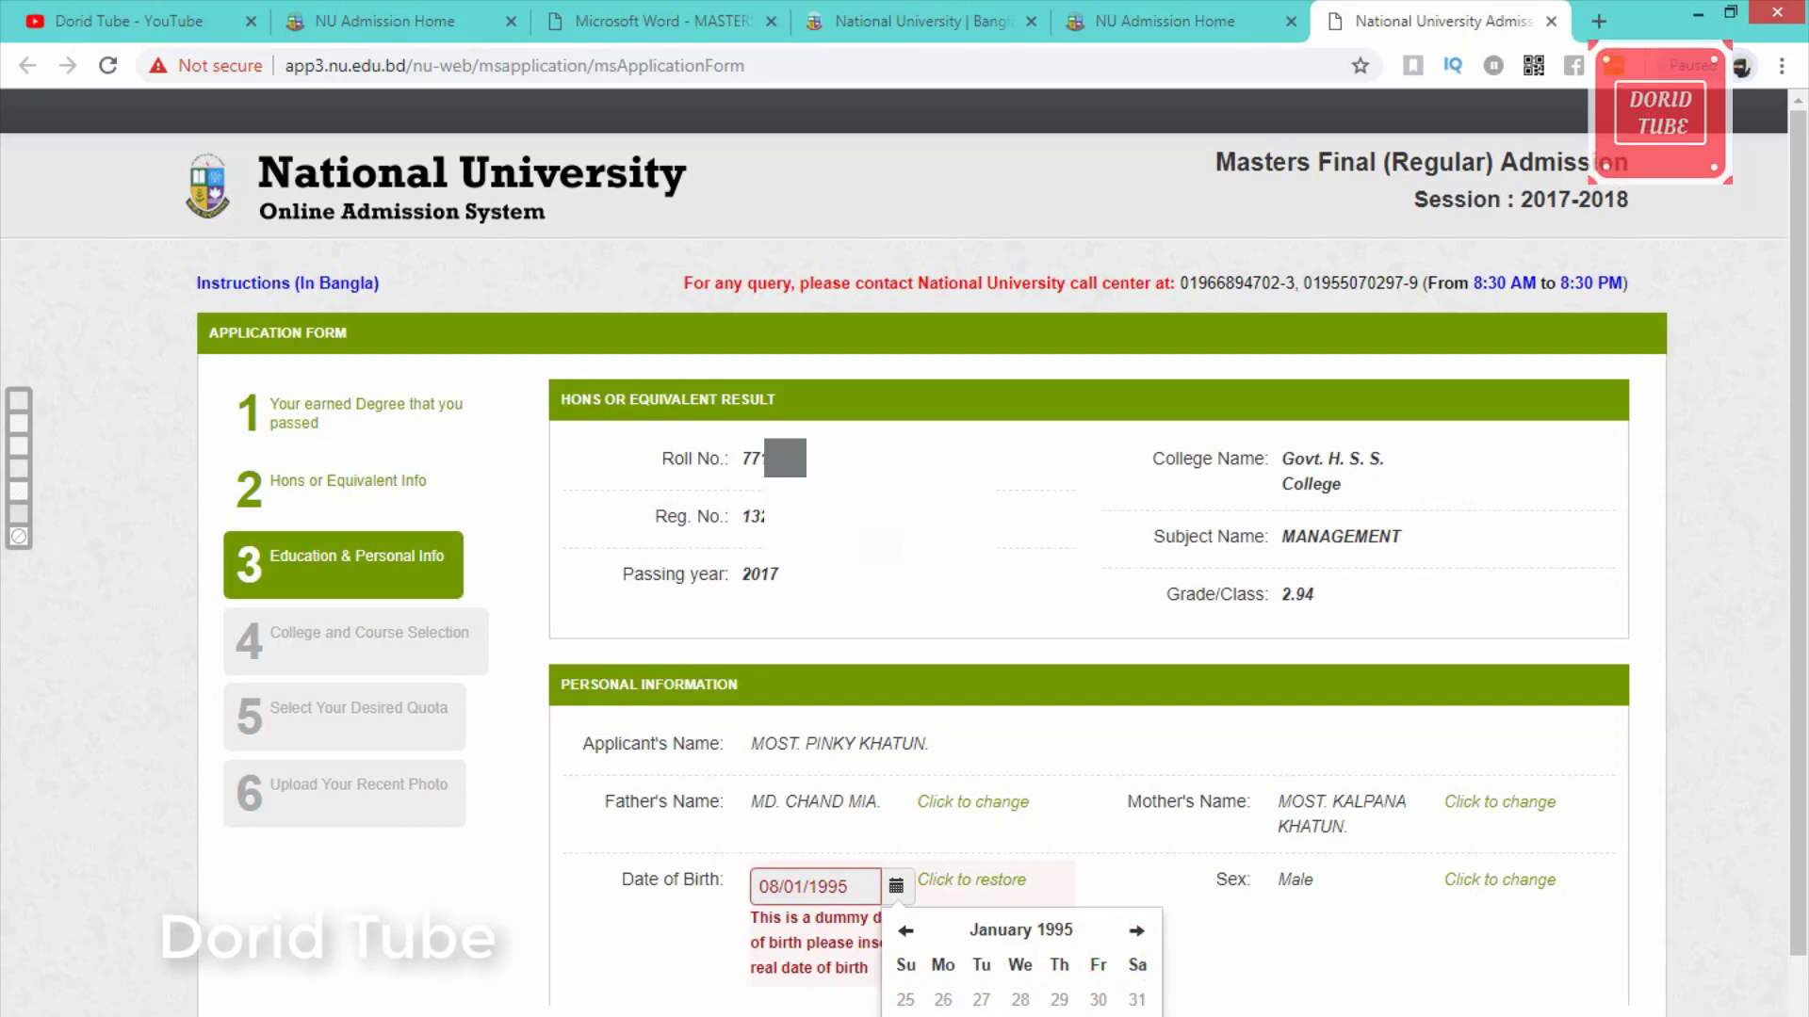
pyautogui.click(804, 1013)
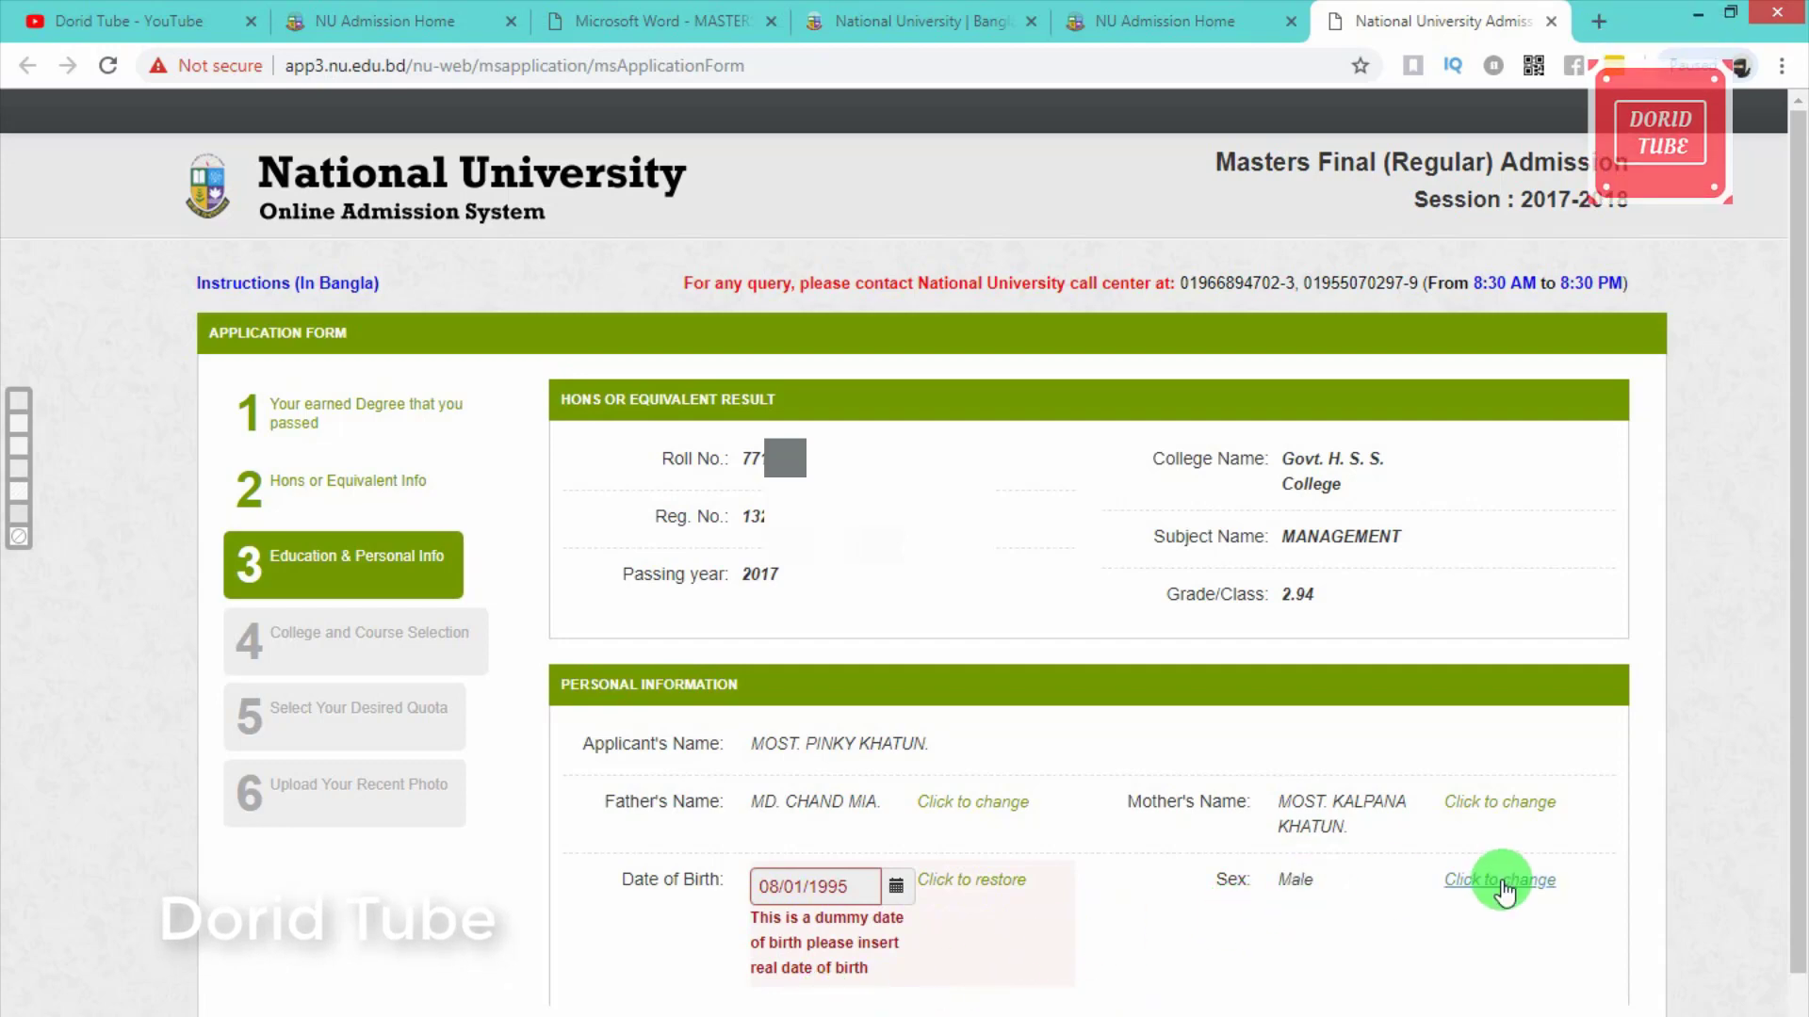
# Step: Change the sex from Male to Female and advance to college and course selection
pyautogui.click(1507, 888)
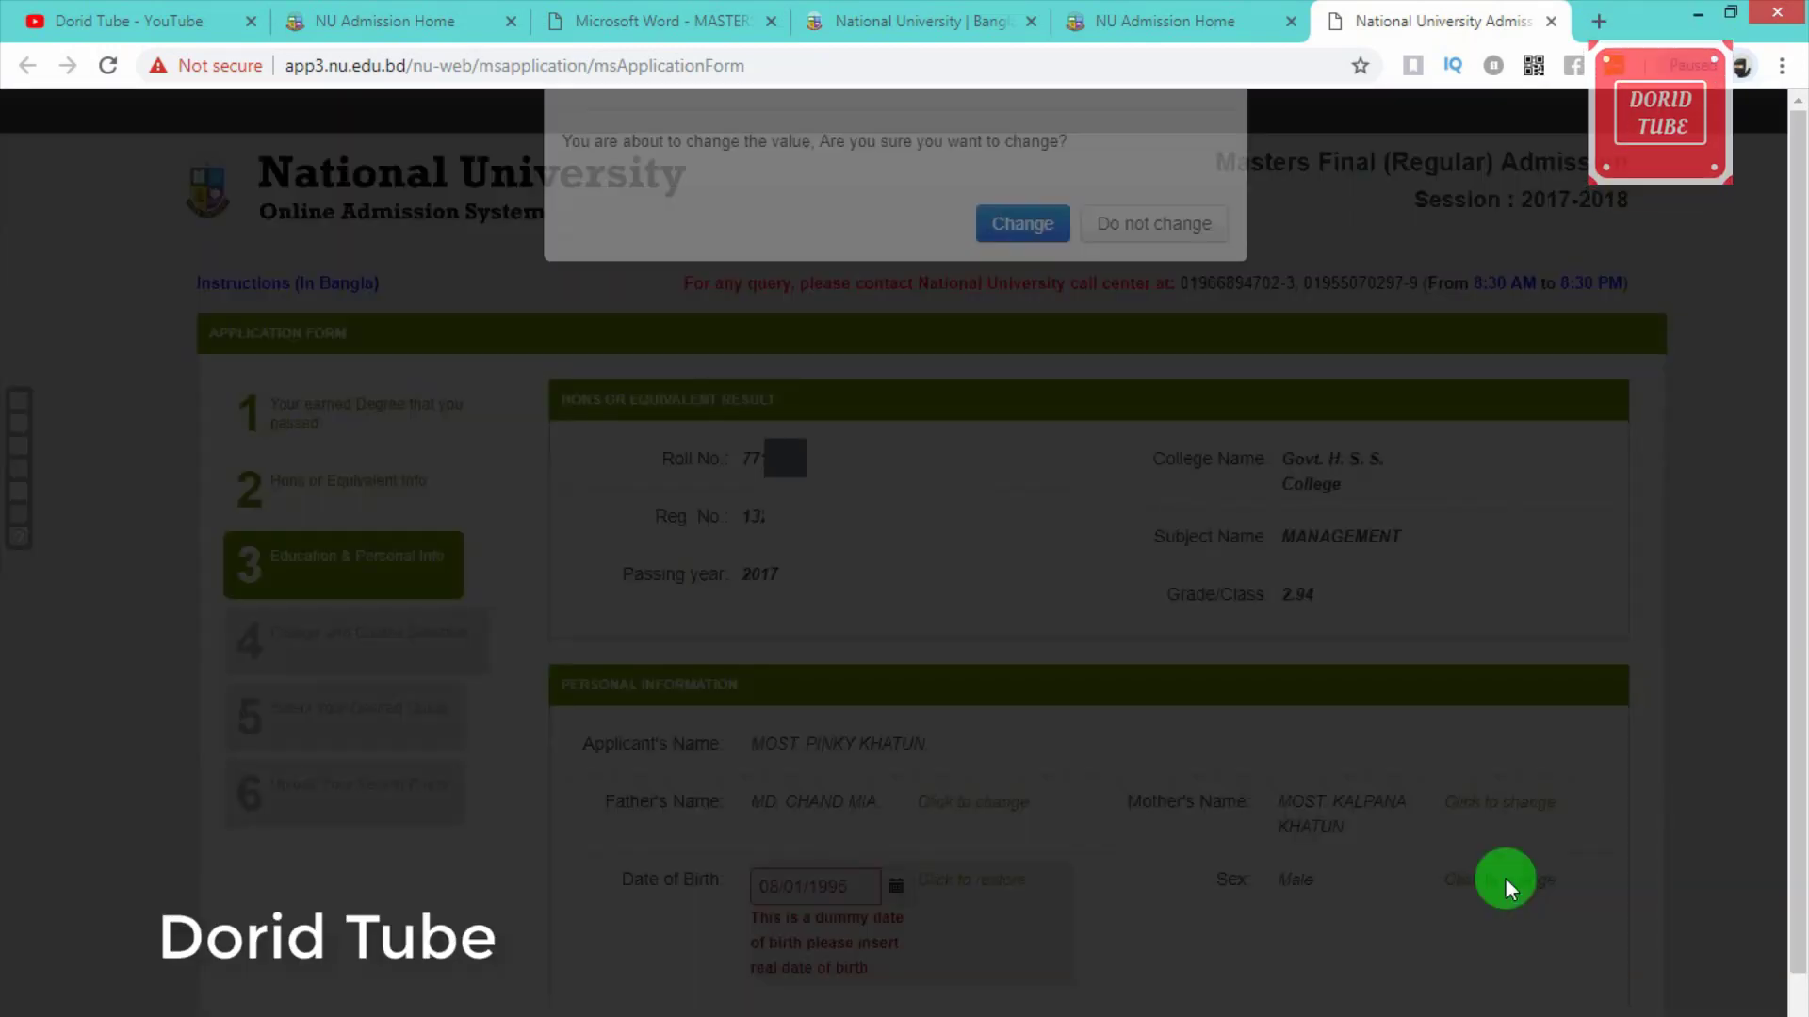
pyautogui.click(1024, 377)
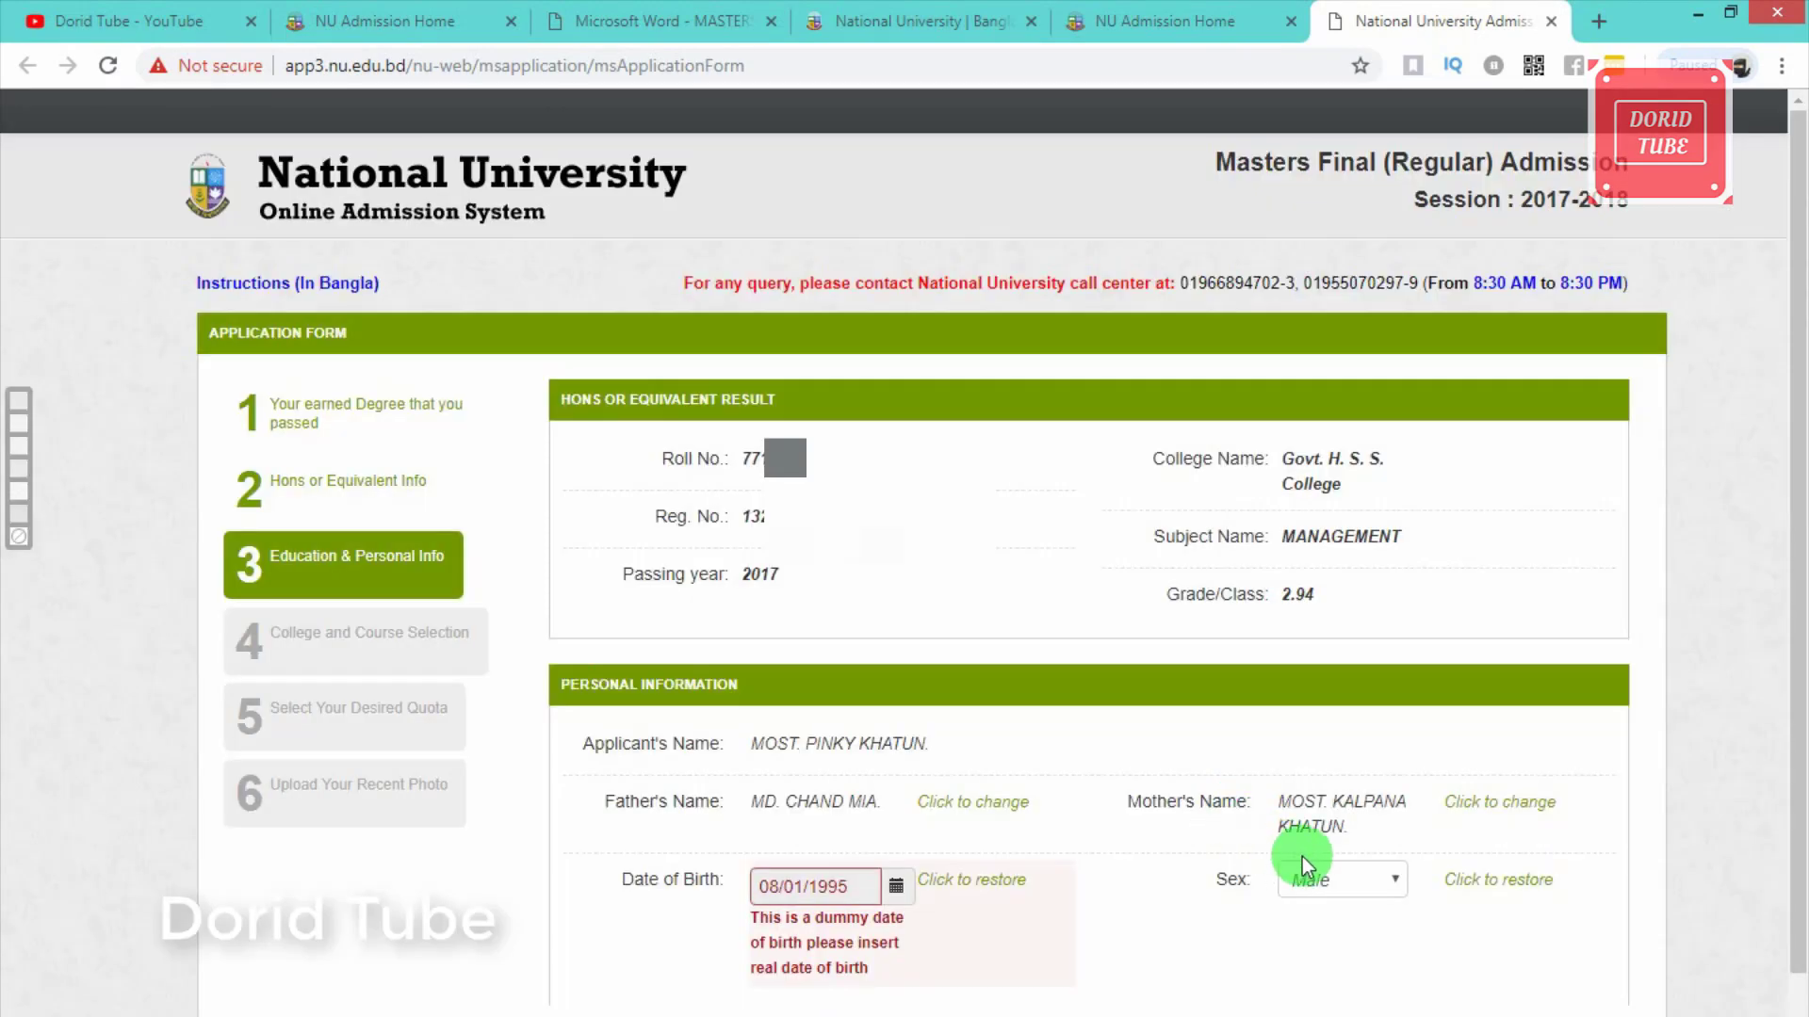
pyautogui.click(1366, 880)
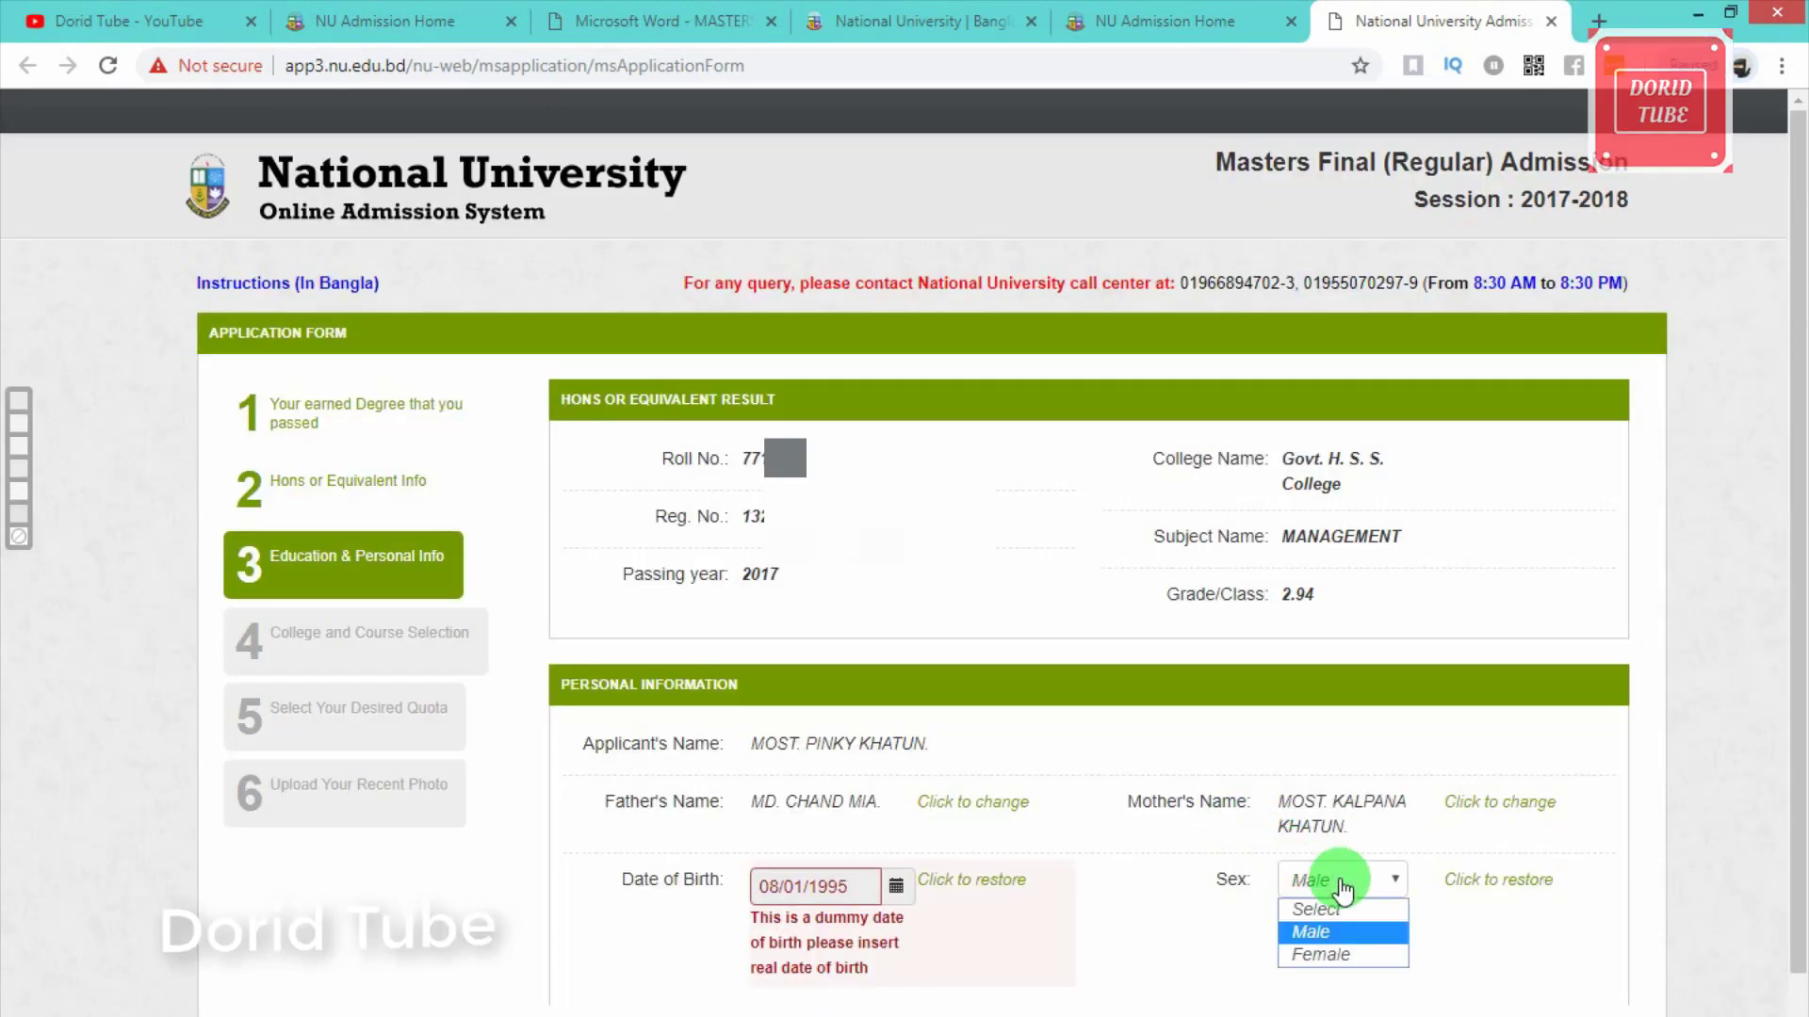
pyautogui.click(1334, 954)
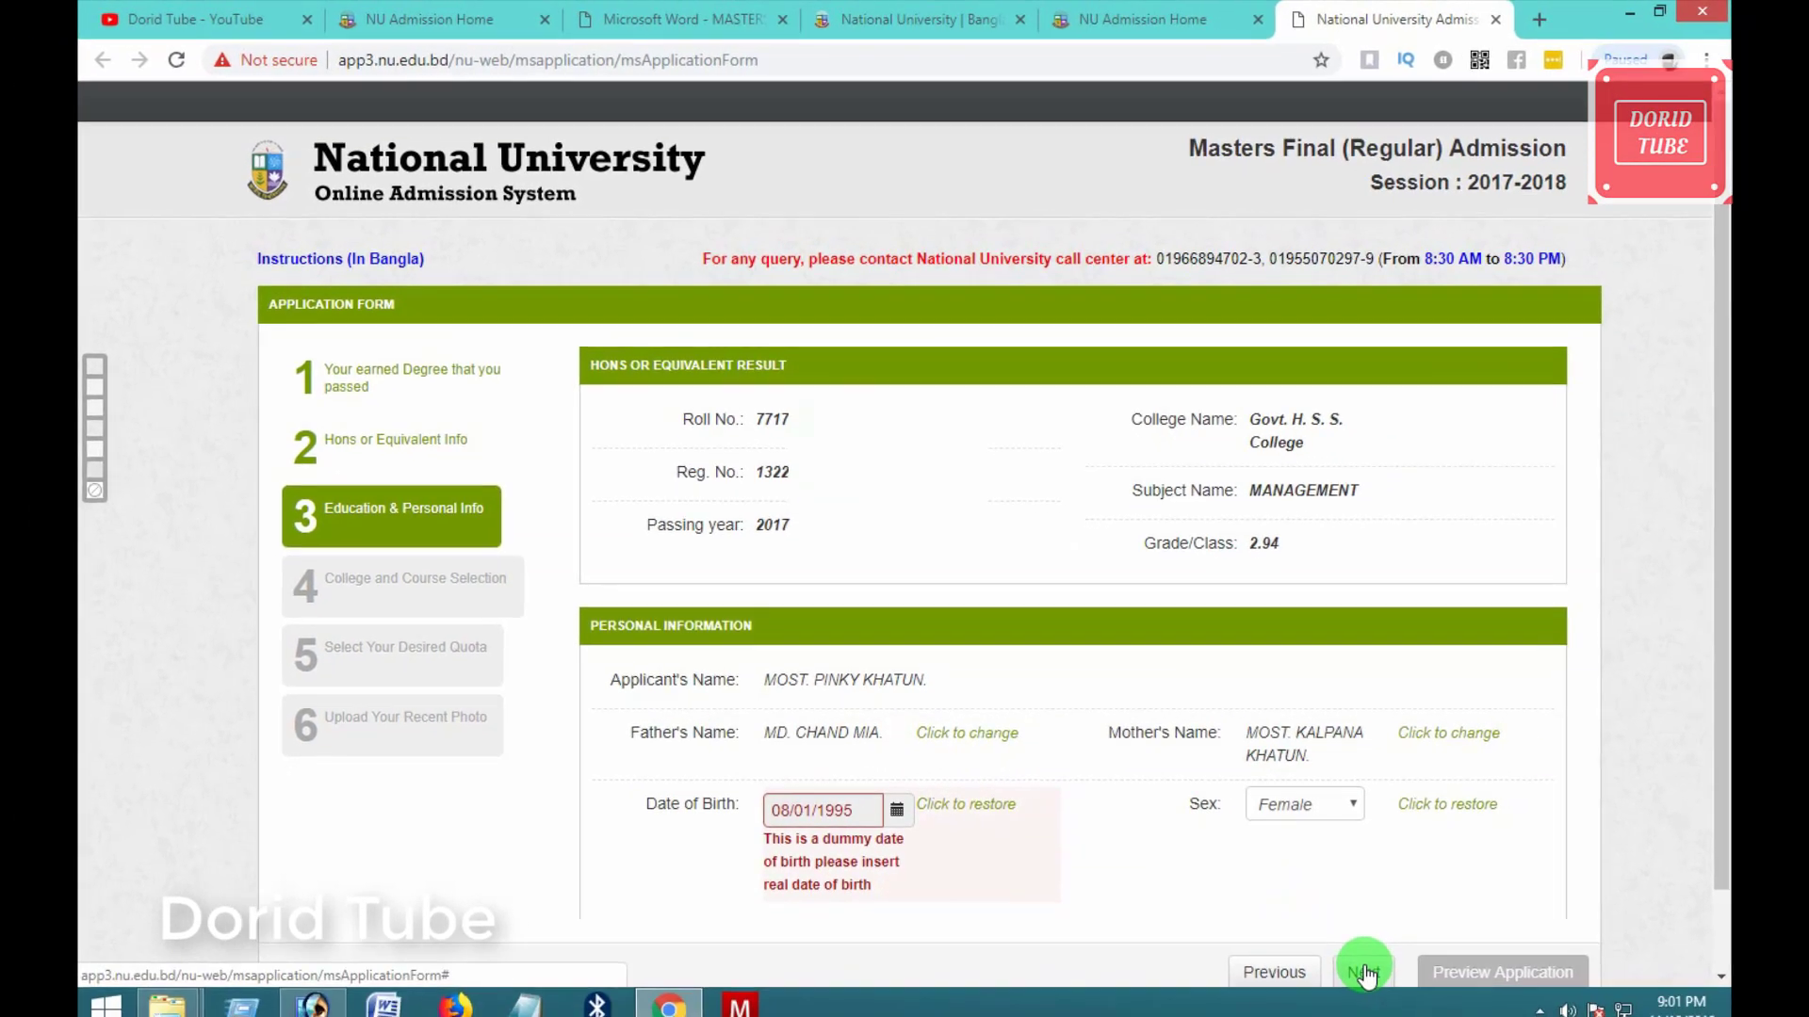
pyautogui.click(1364, 973)
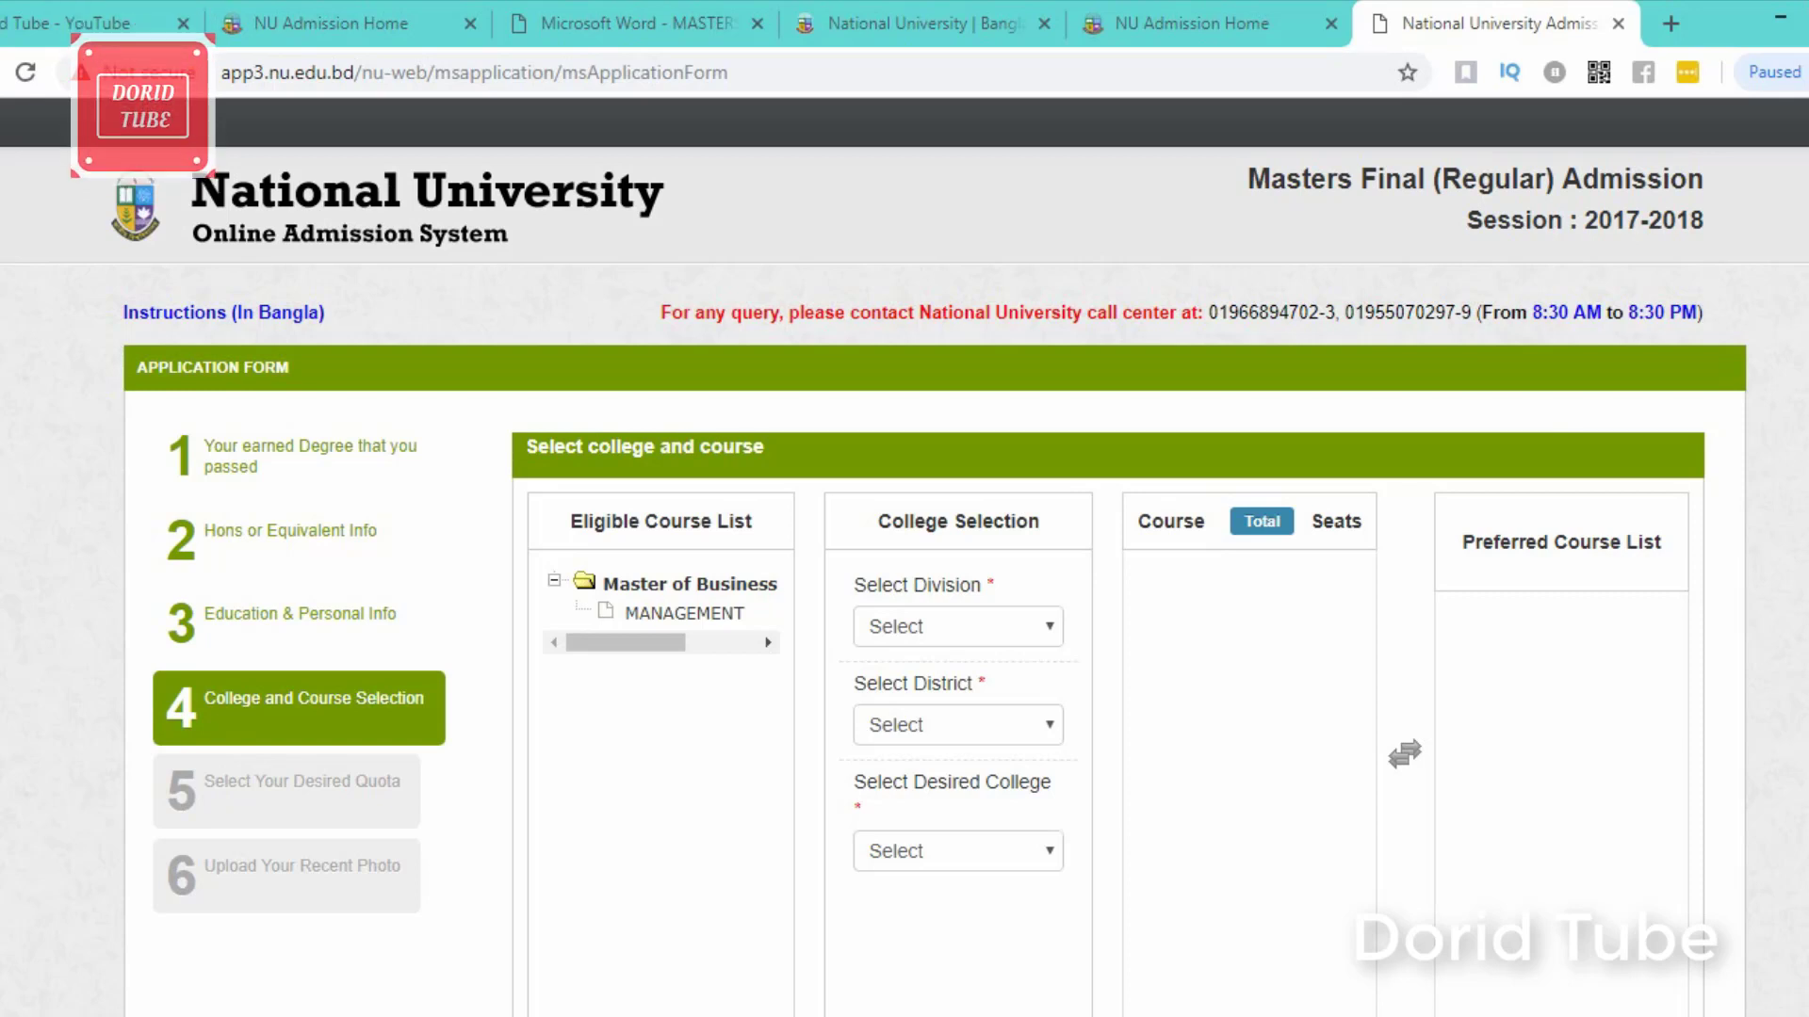
# Step: Select Division KHULNA, District MAGURA and GOVT. H. S. S. COLLEGE
pyautogui.click(1035, 623)
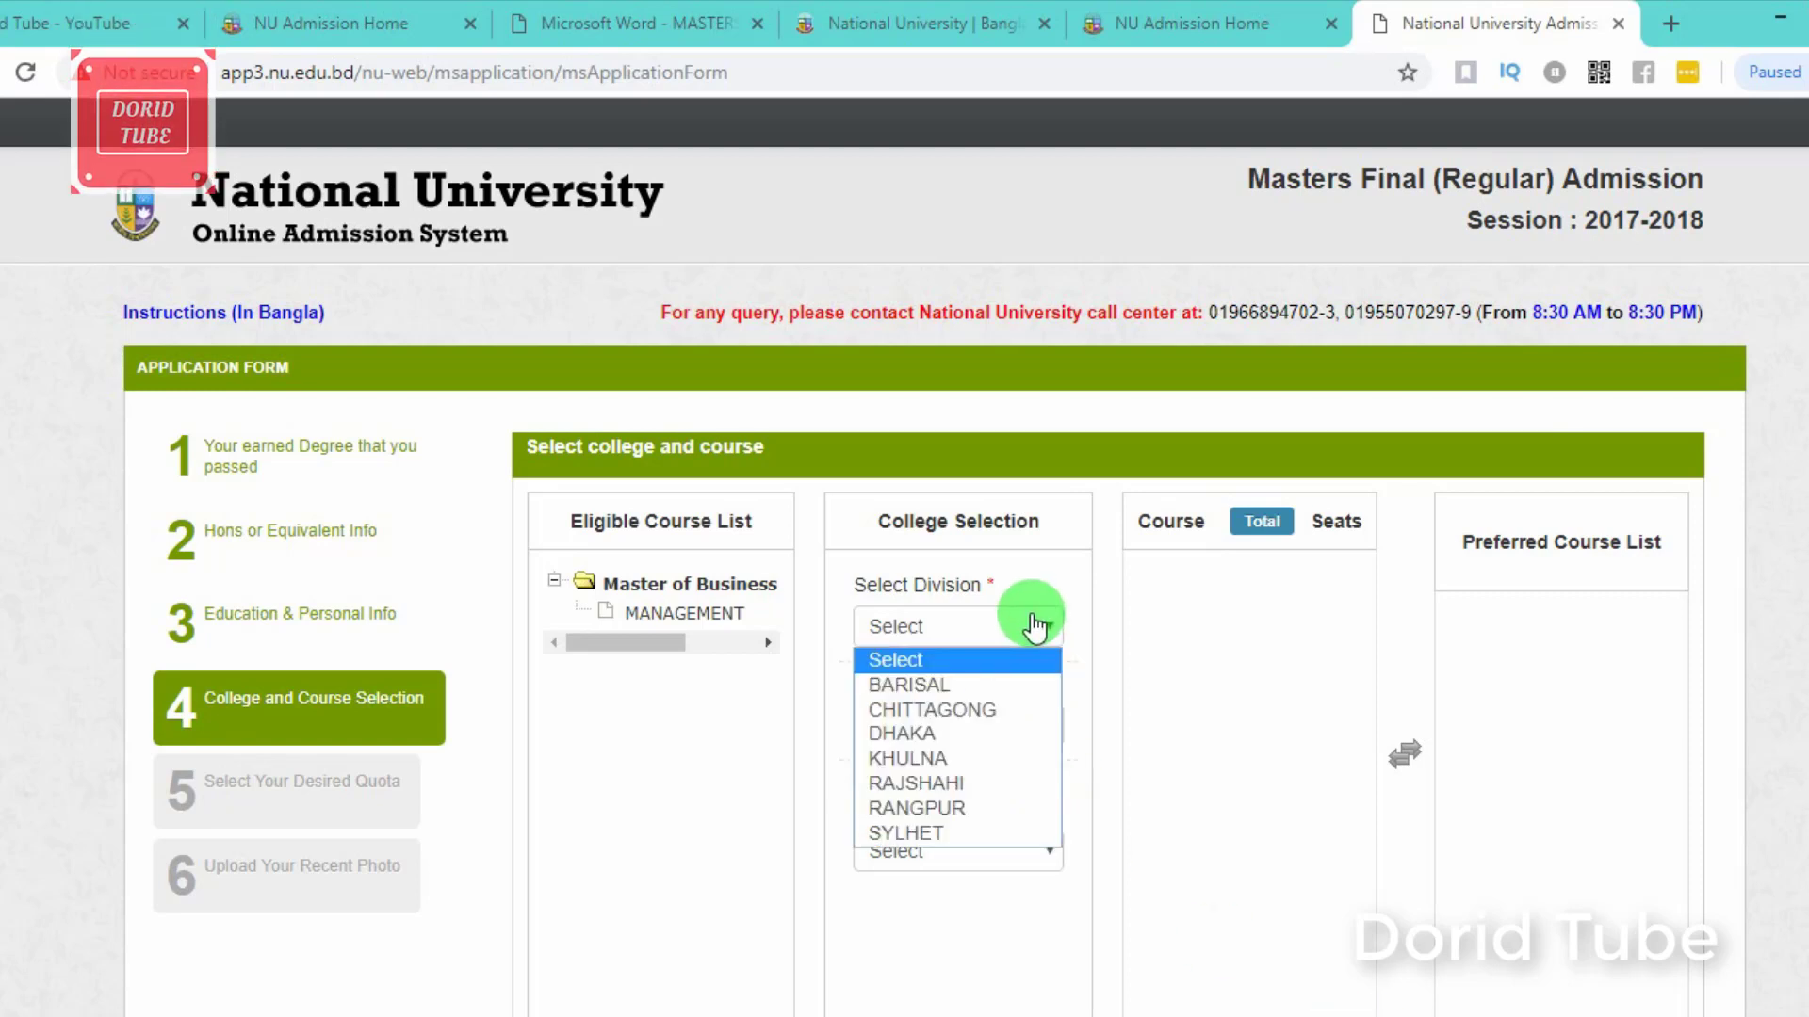
pyautogui.click(935, 759)
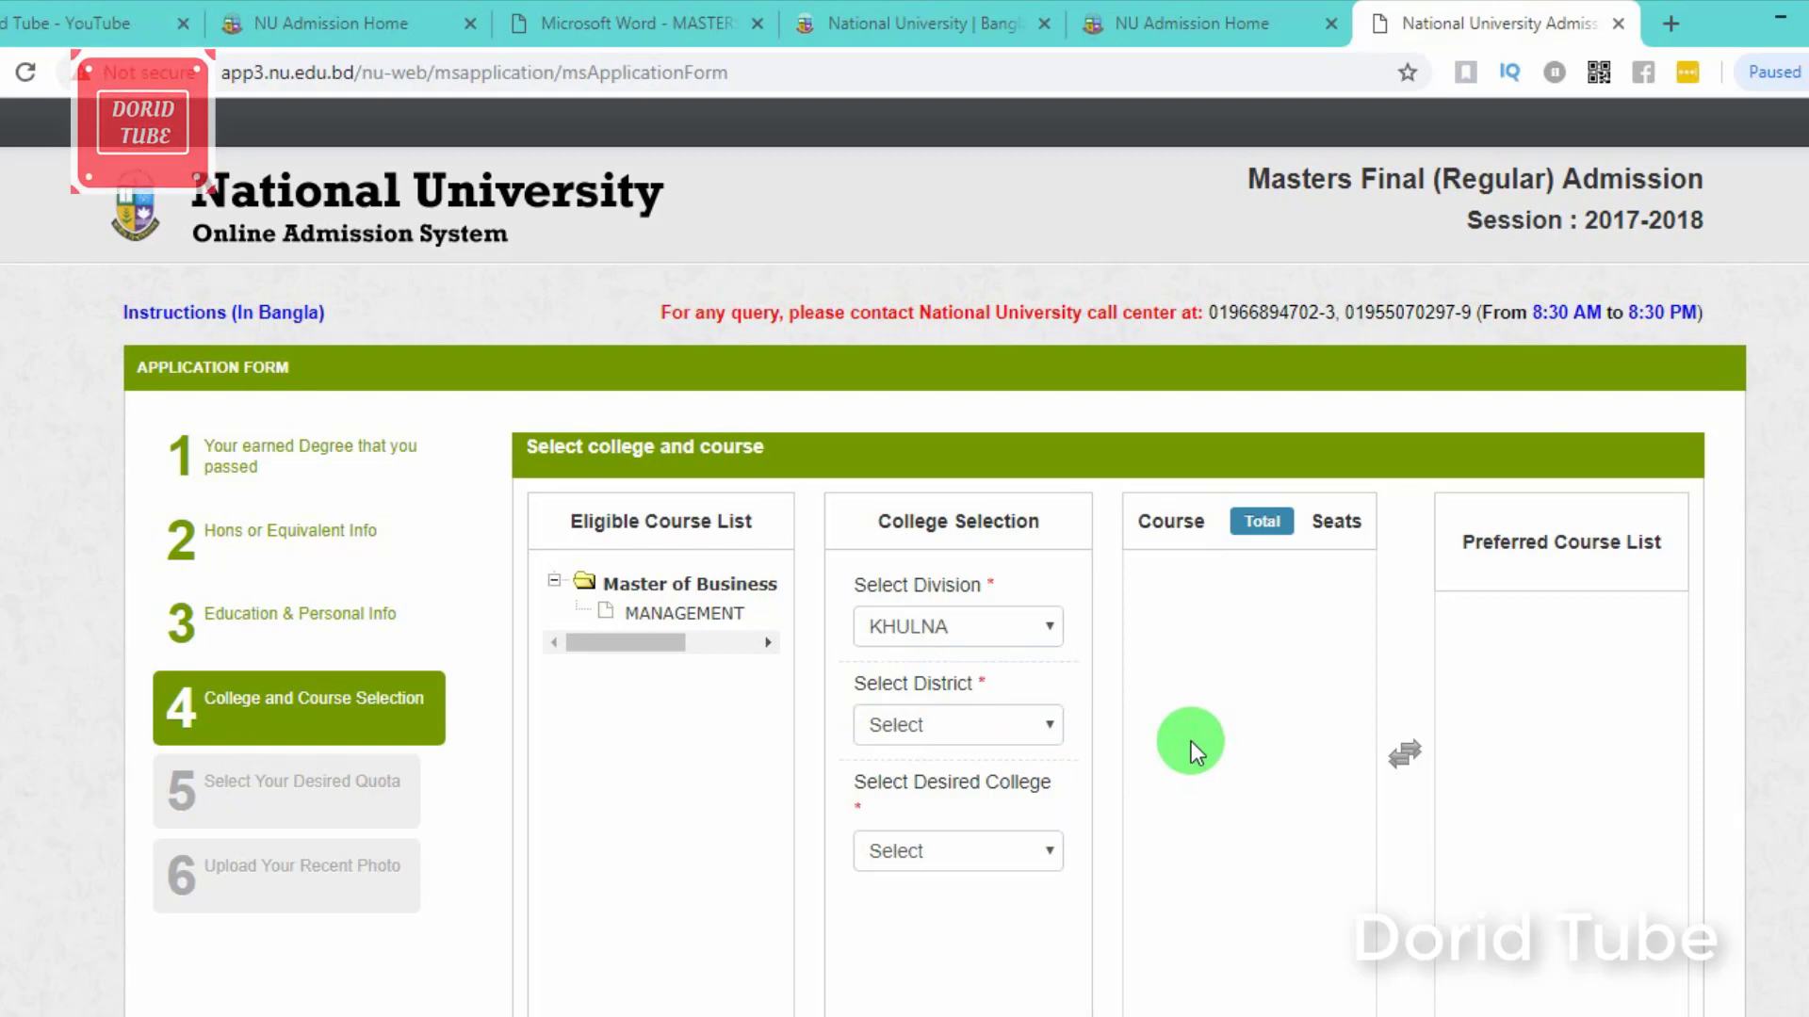
pyautogui.click(1018, 751)
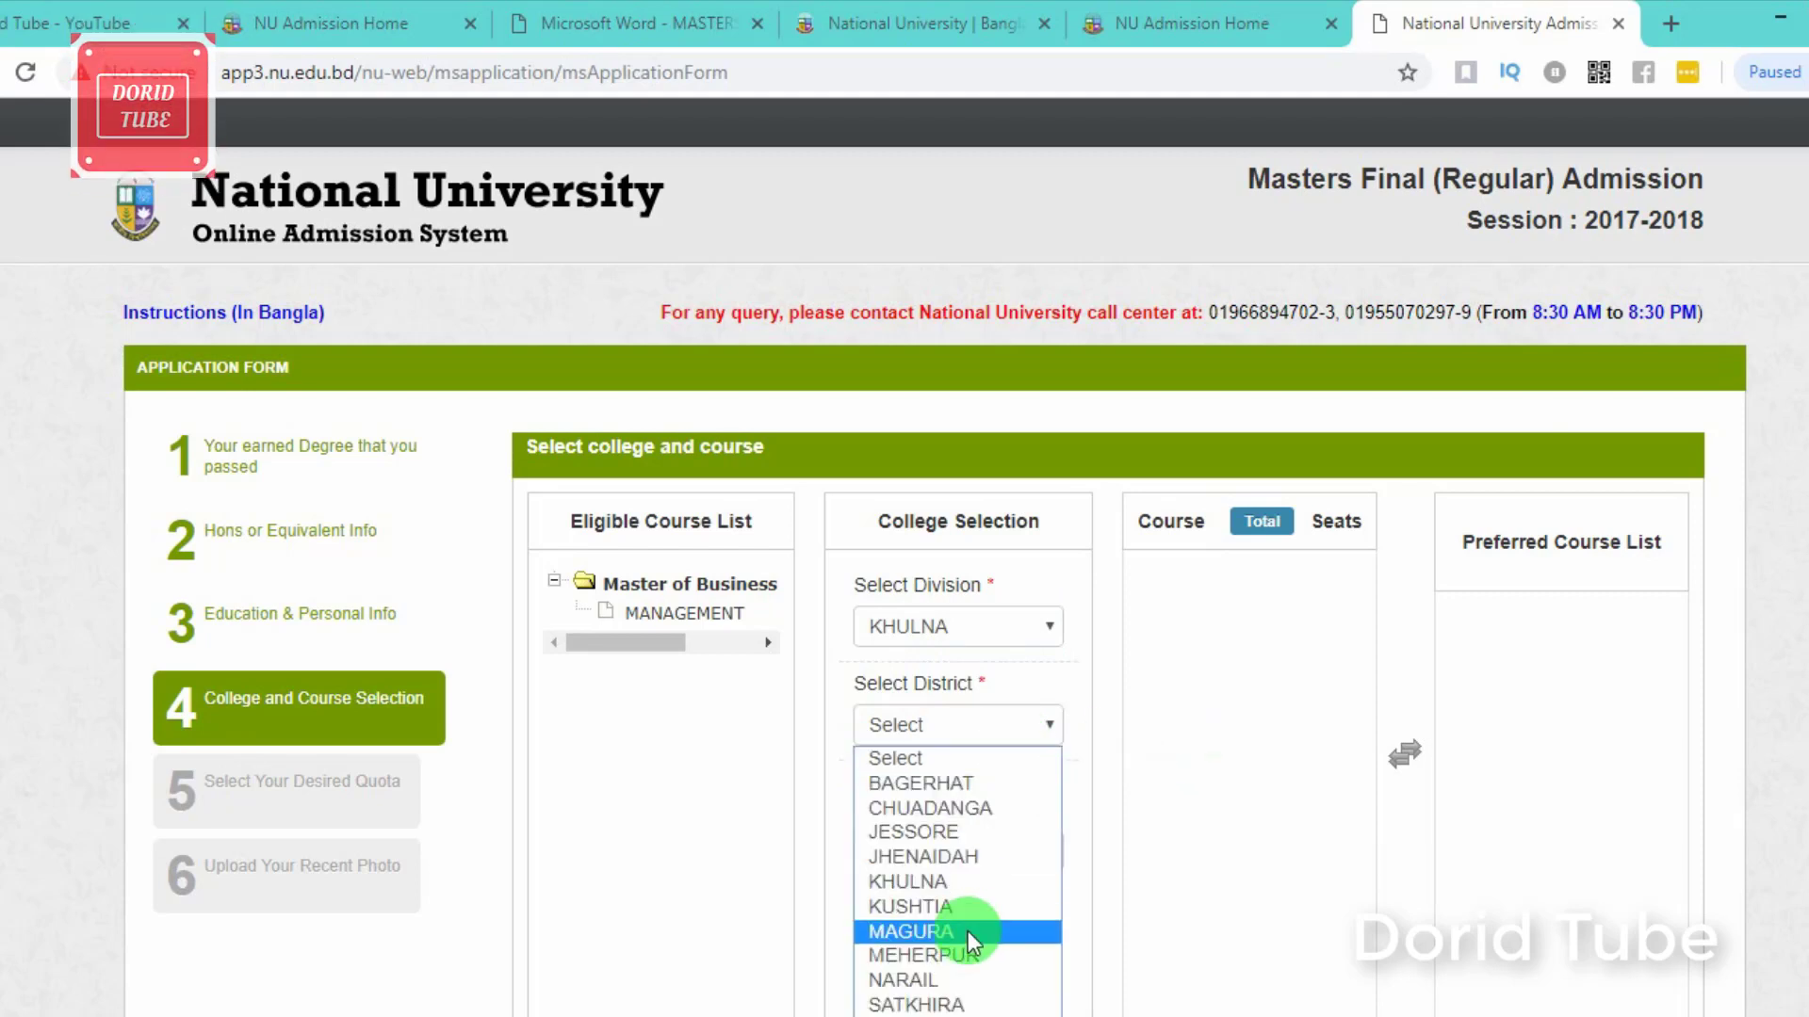
pyautogui.press('Return')
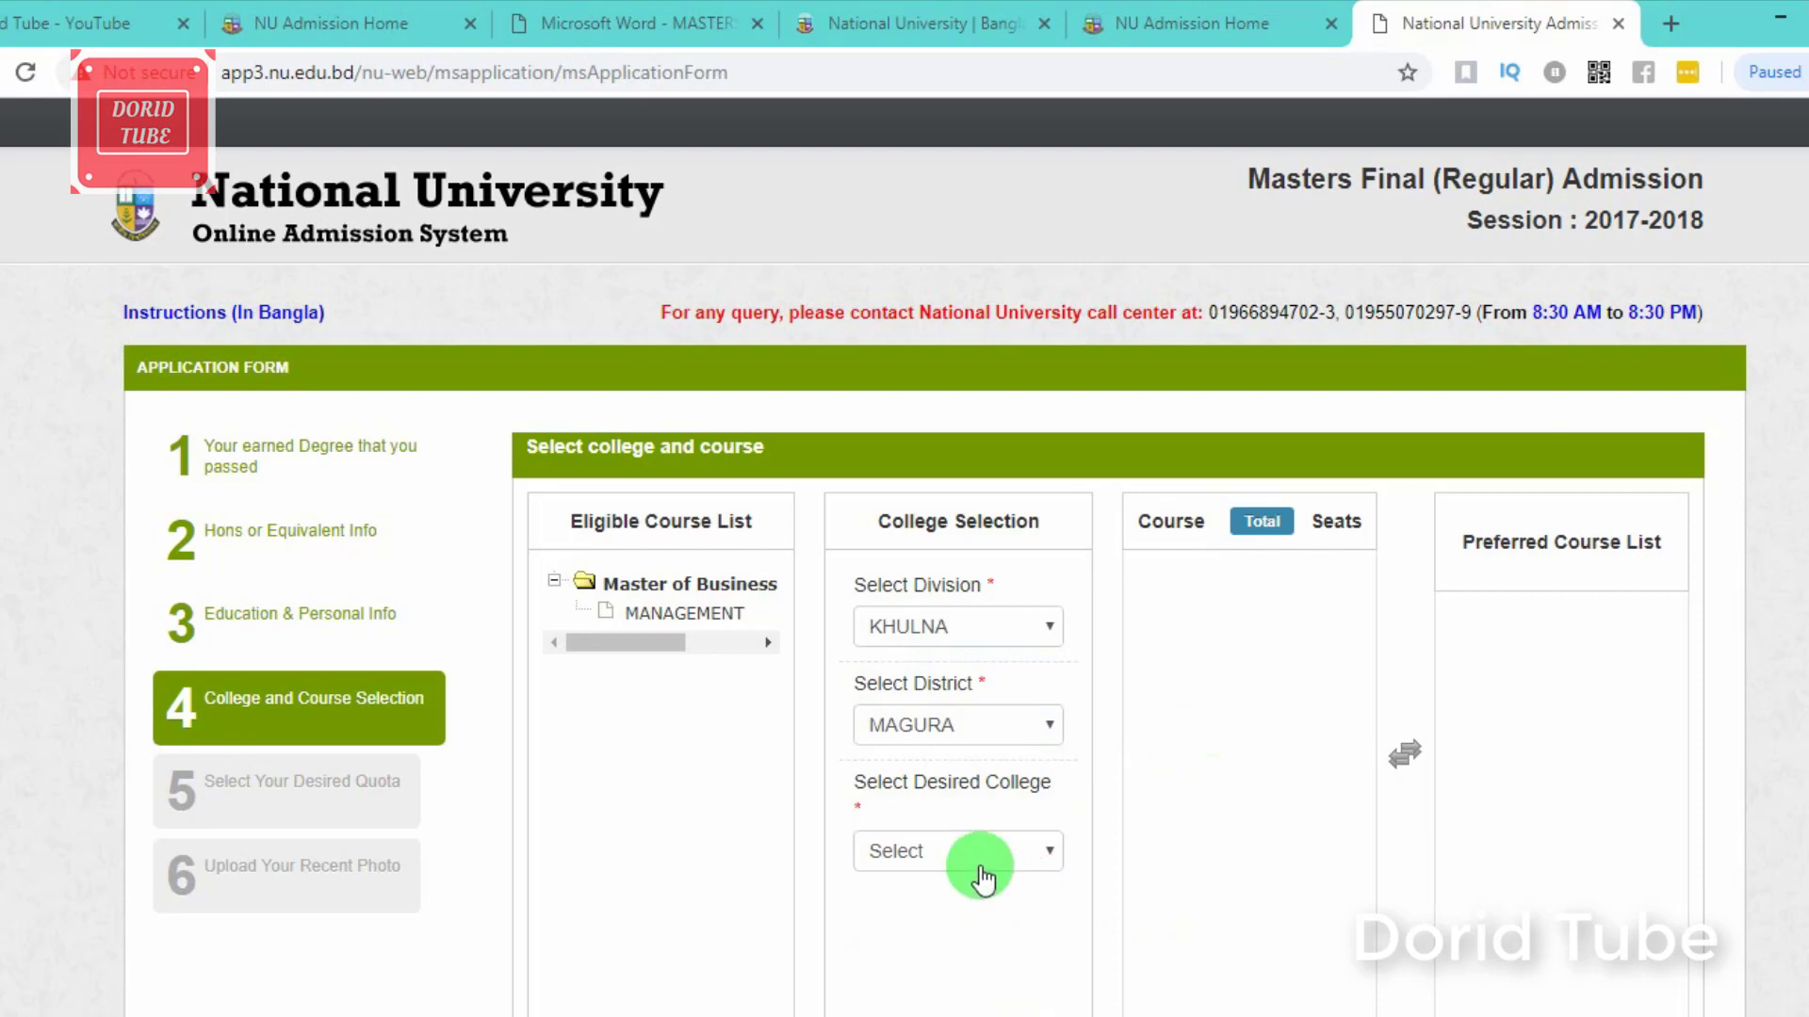
pyautogui.click(980, 866)
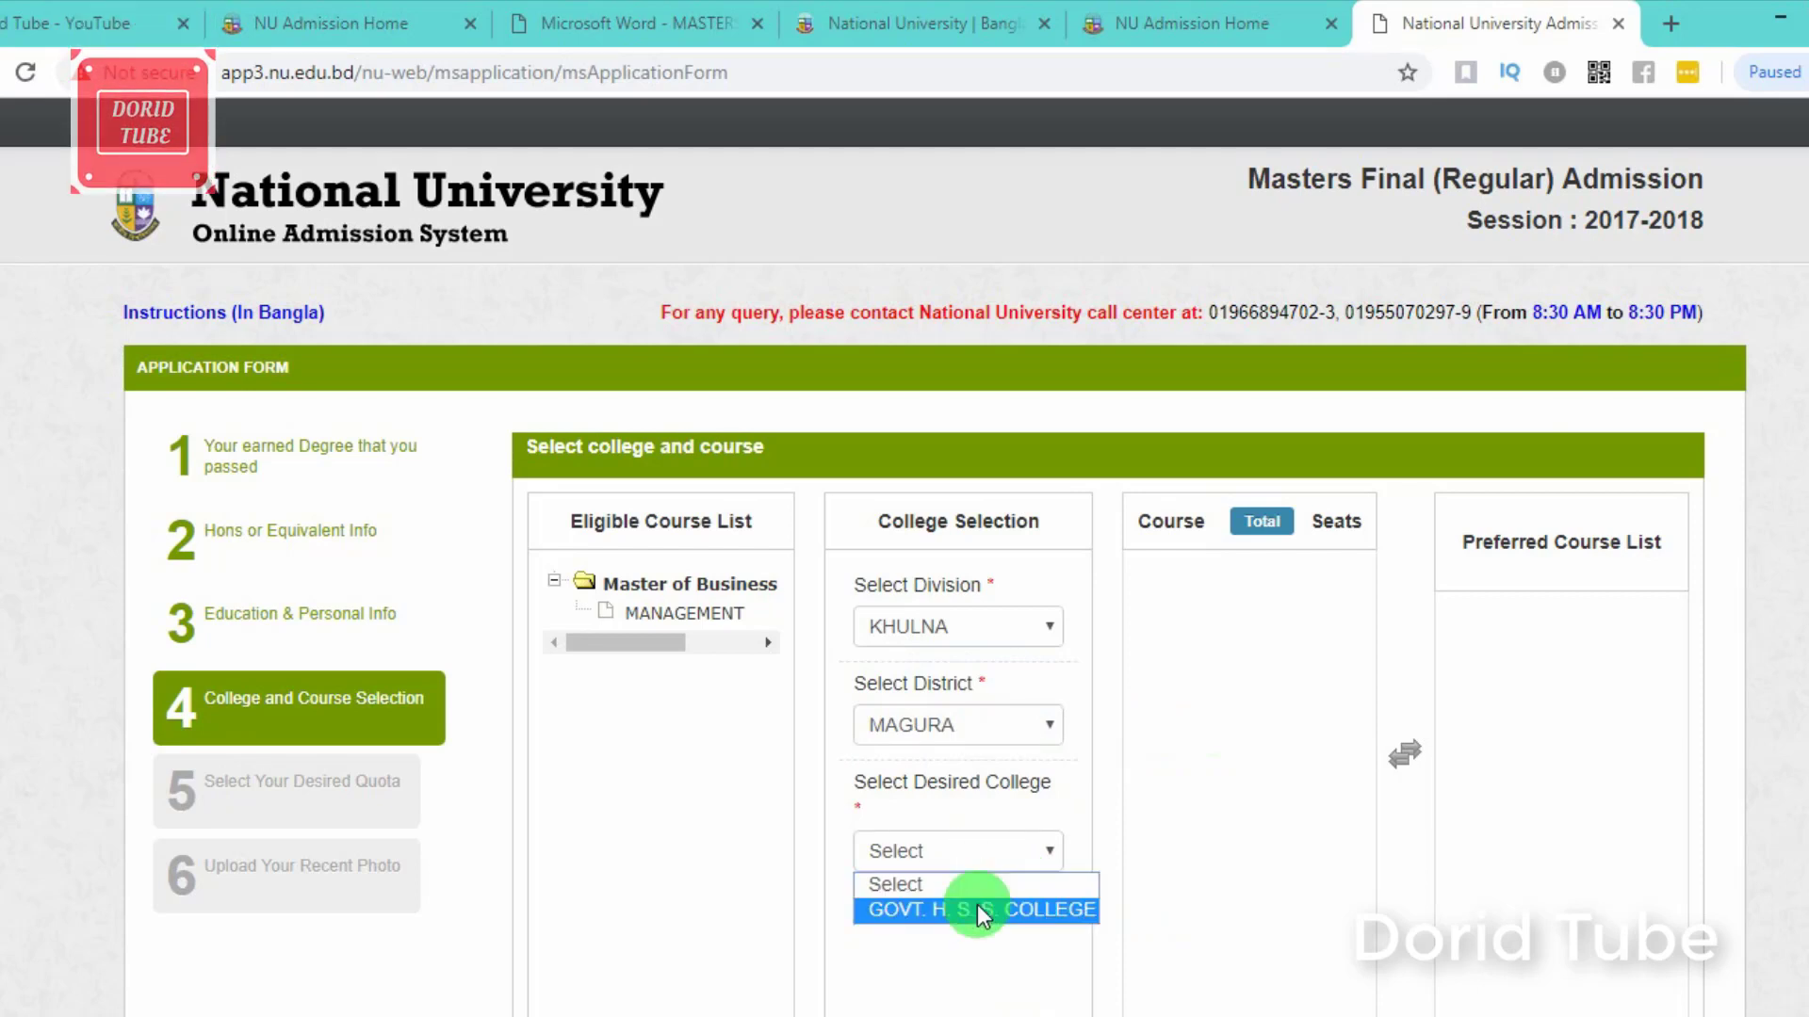
pyautogui.click(976, 906)
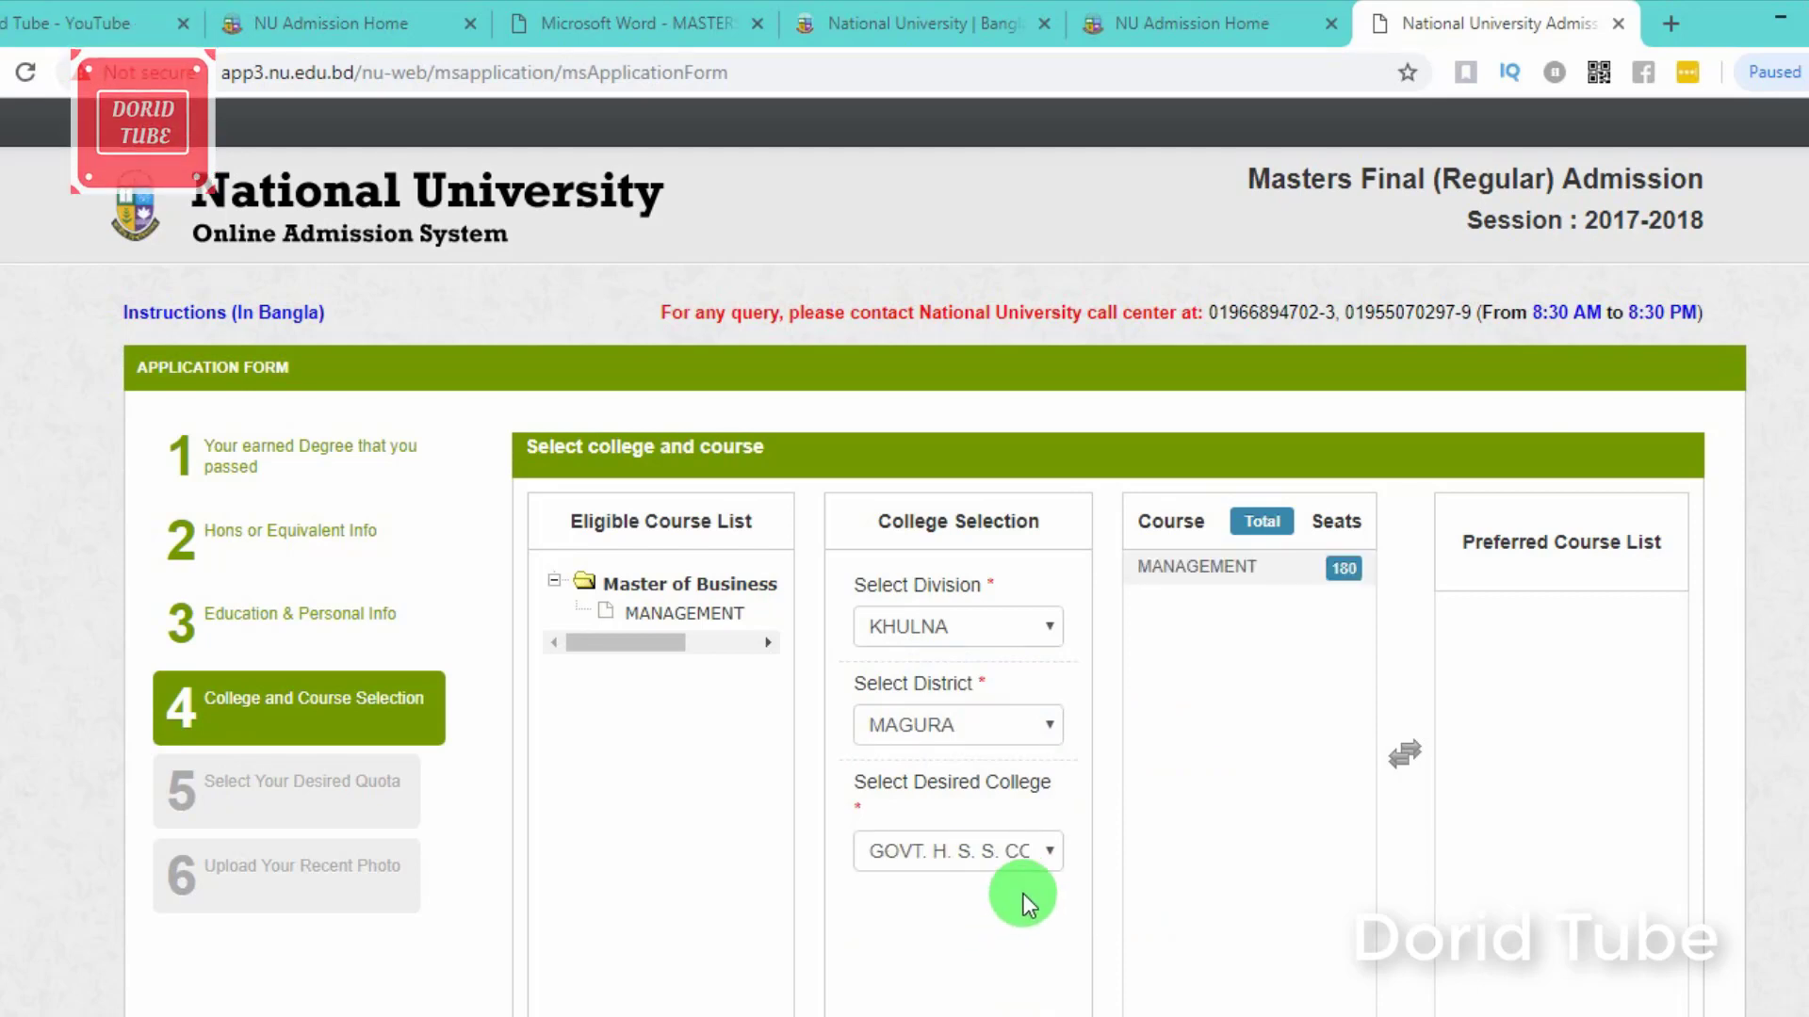
# Step: Add MANAGEMENT to the Preferred Course List and continue to the quota step
pyautogui.click(1229, 596)
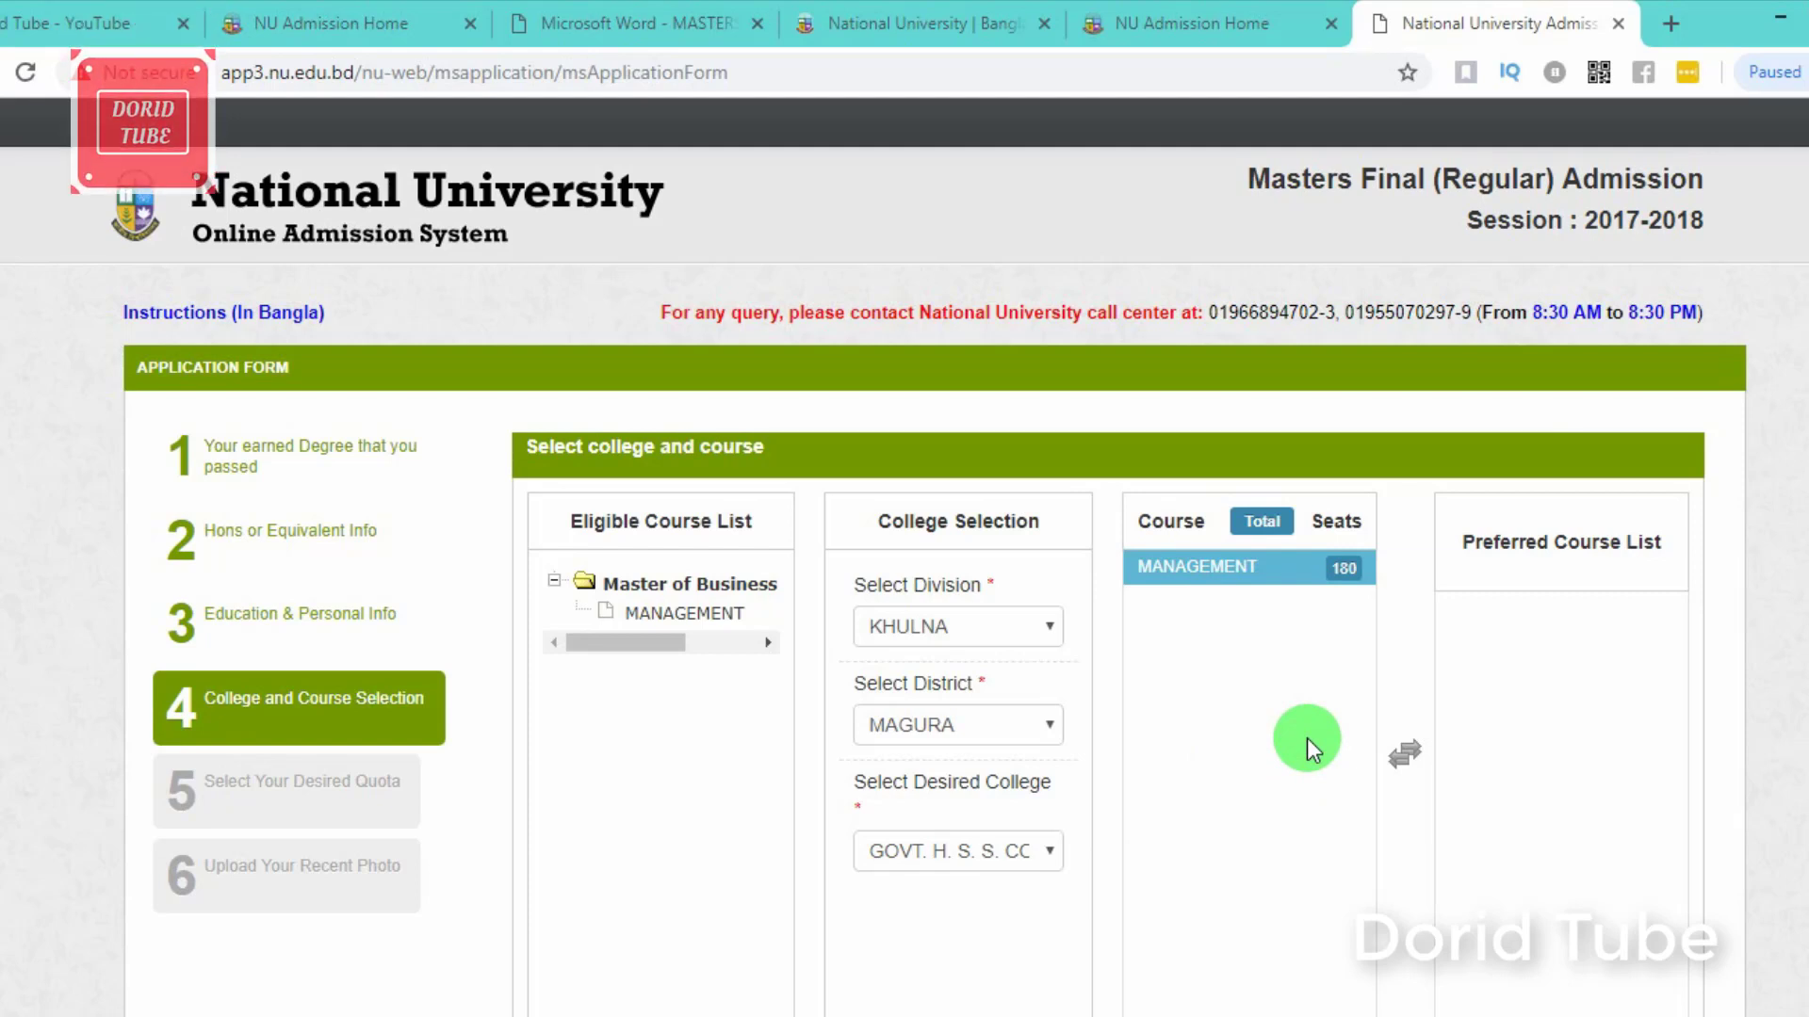
pyautogui.doubleClick(1249, 584)
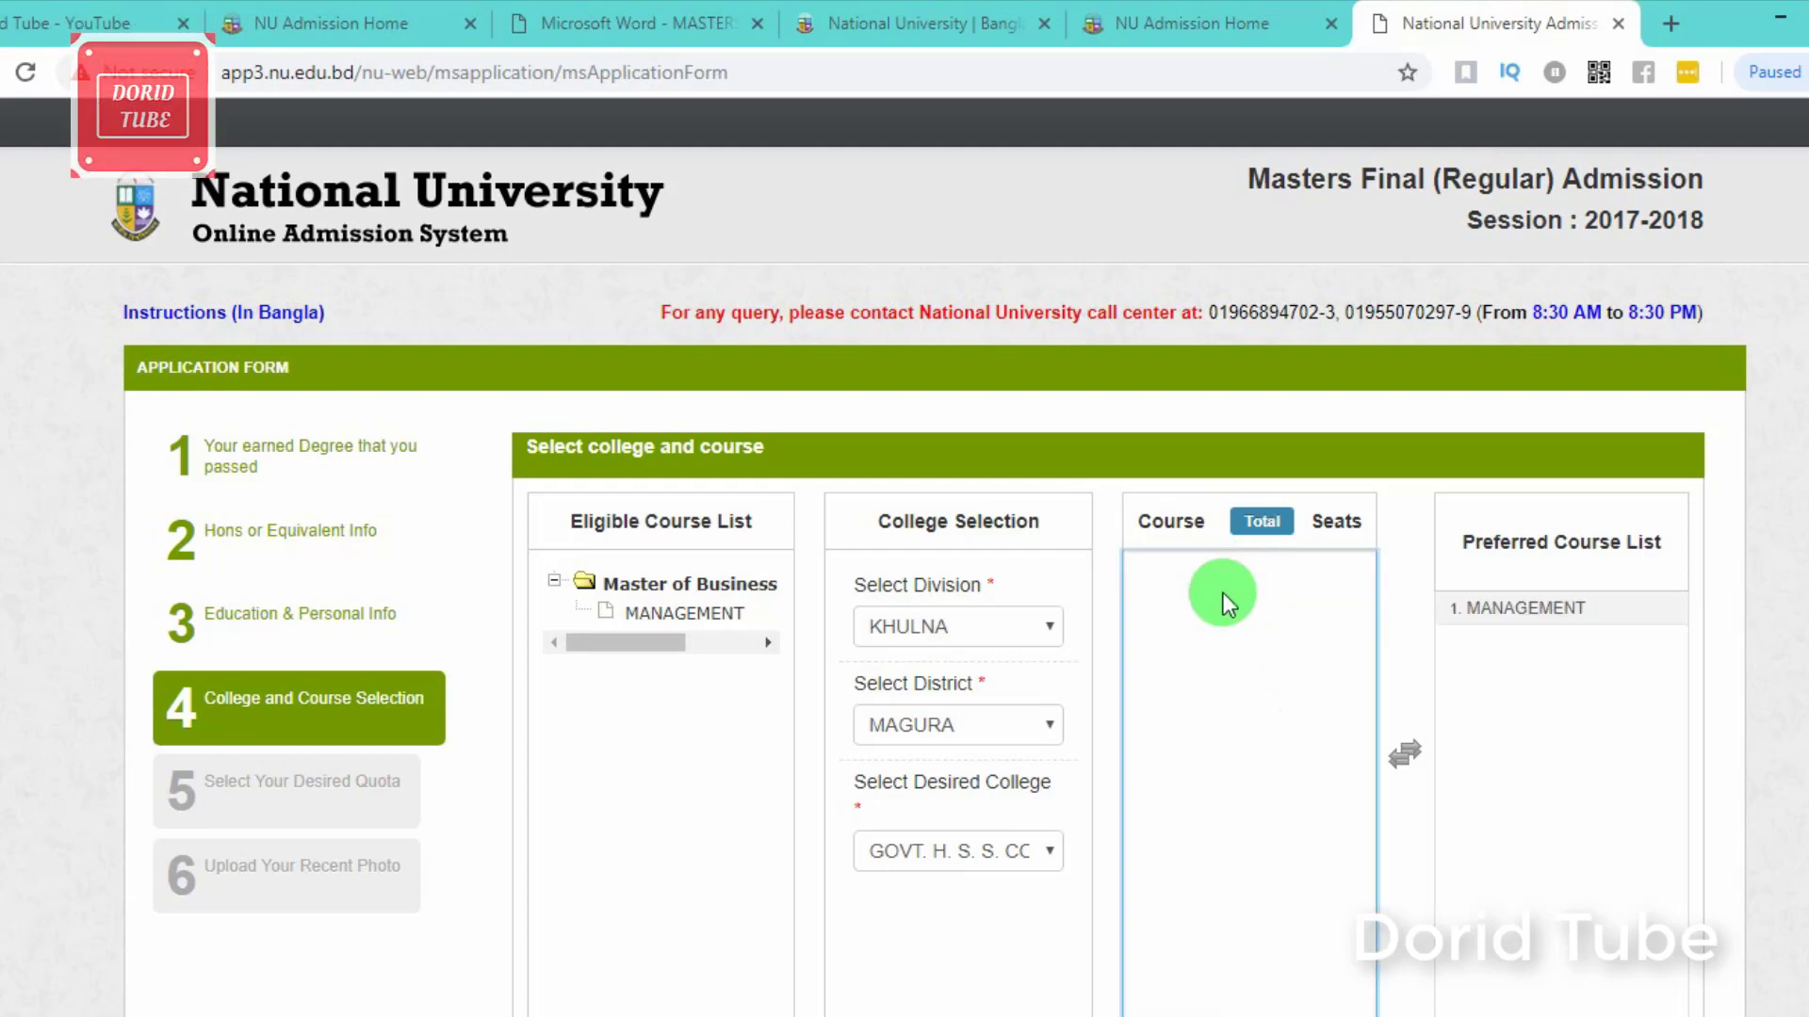
pyautogui.scroll(-2, 1558, 676)
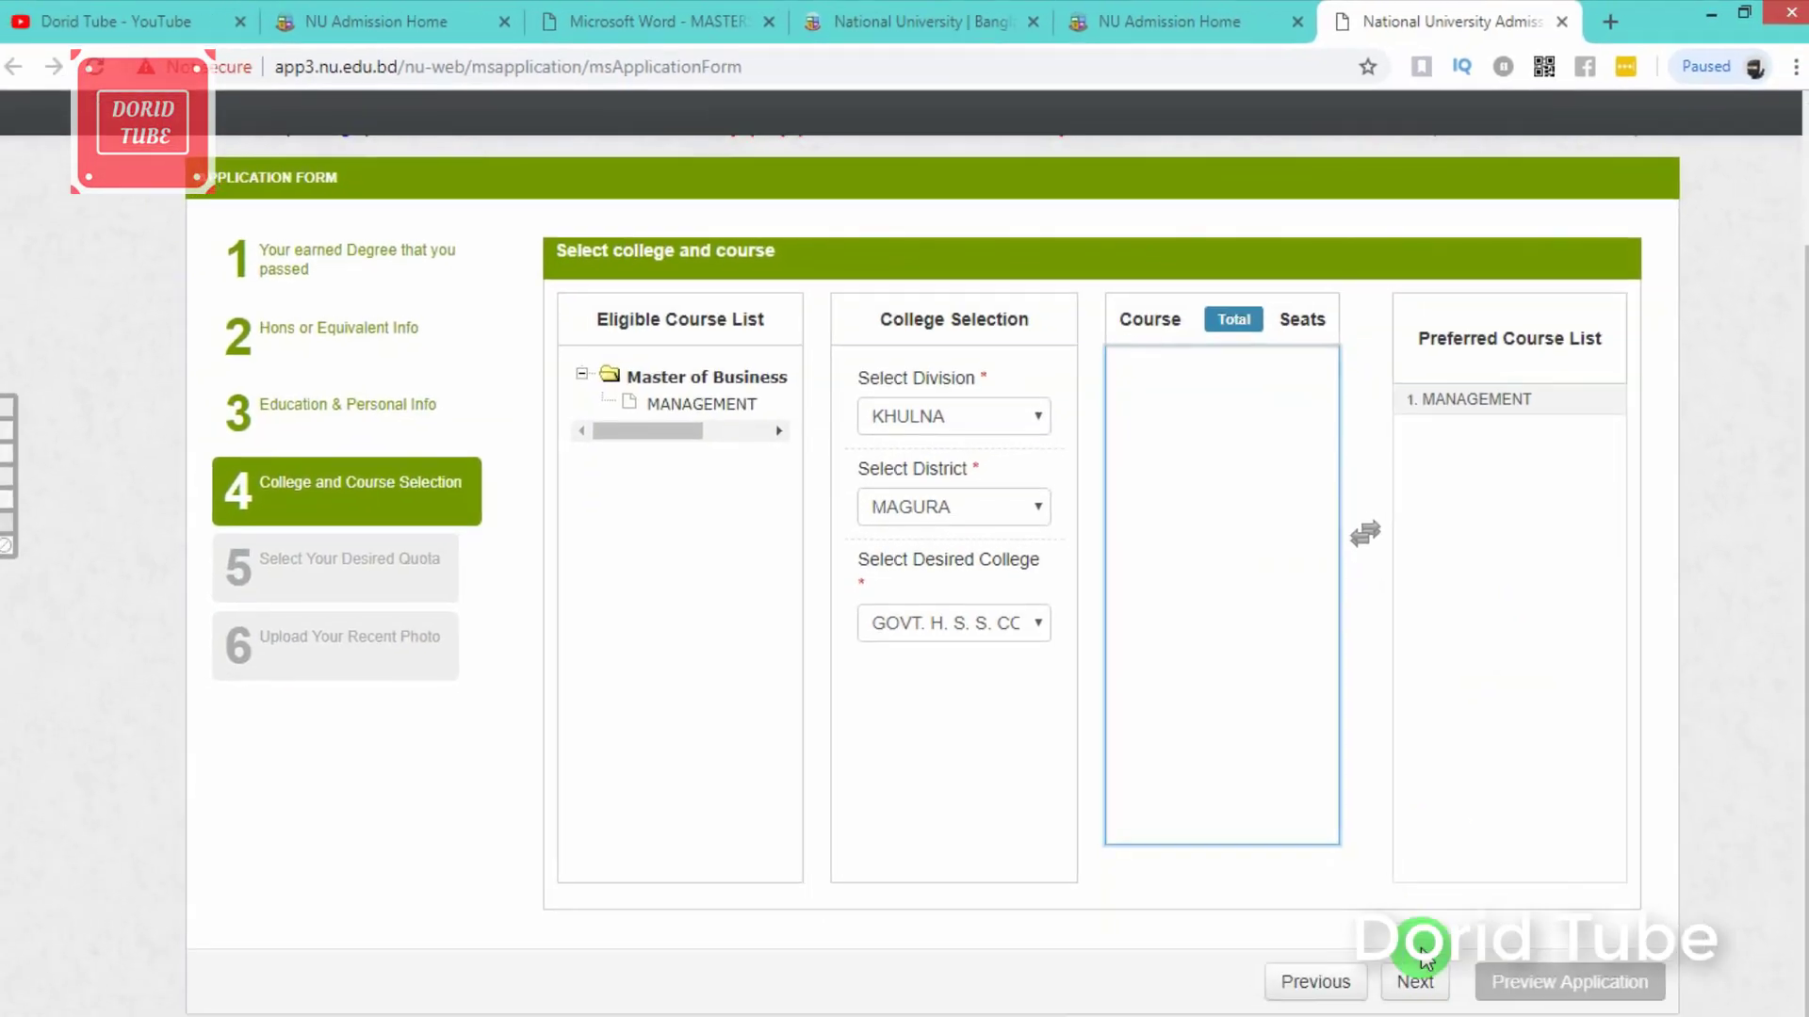
pyautogui.click(1399, 957)
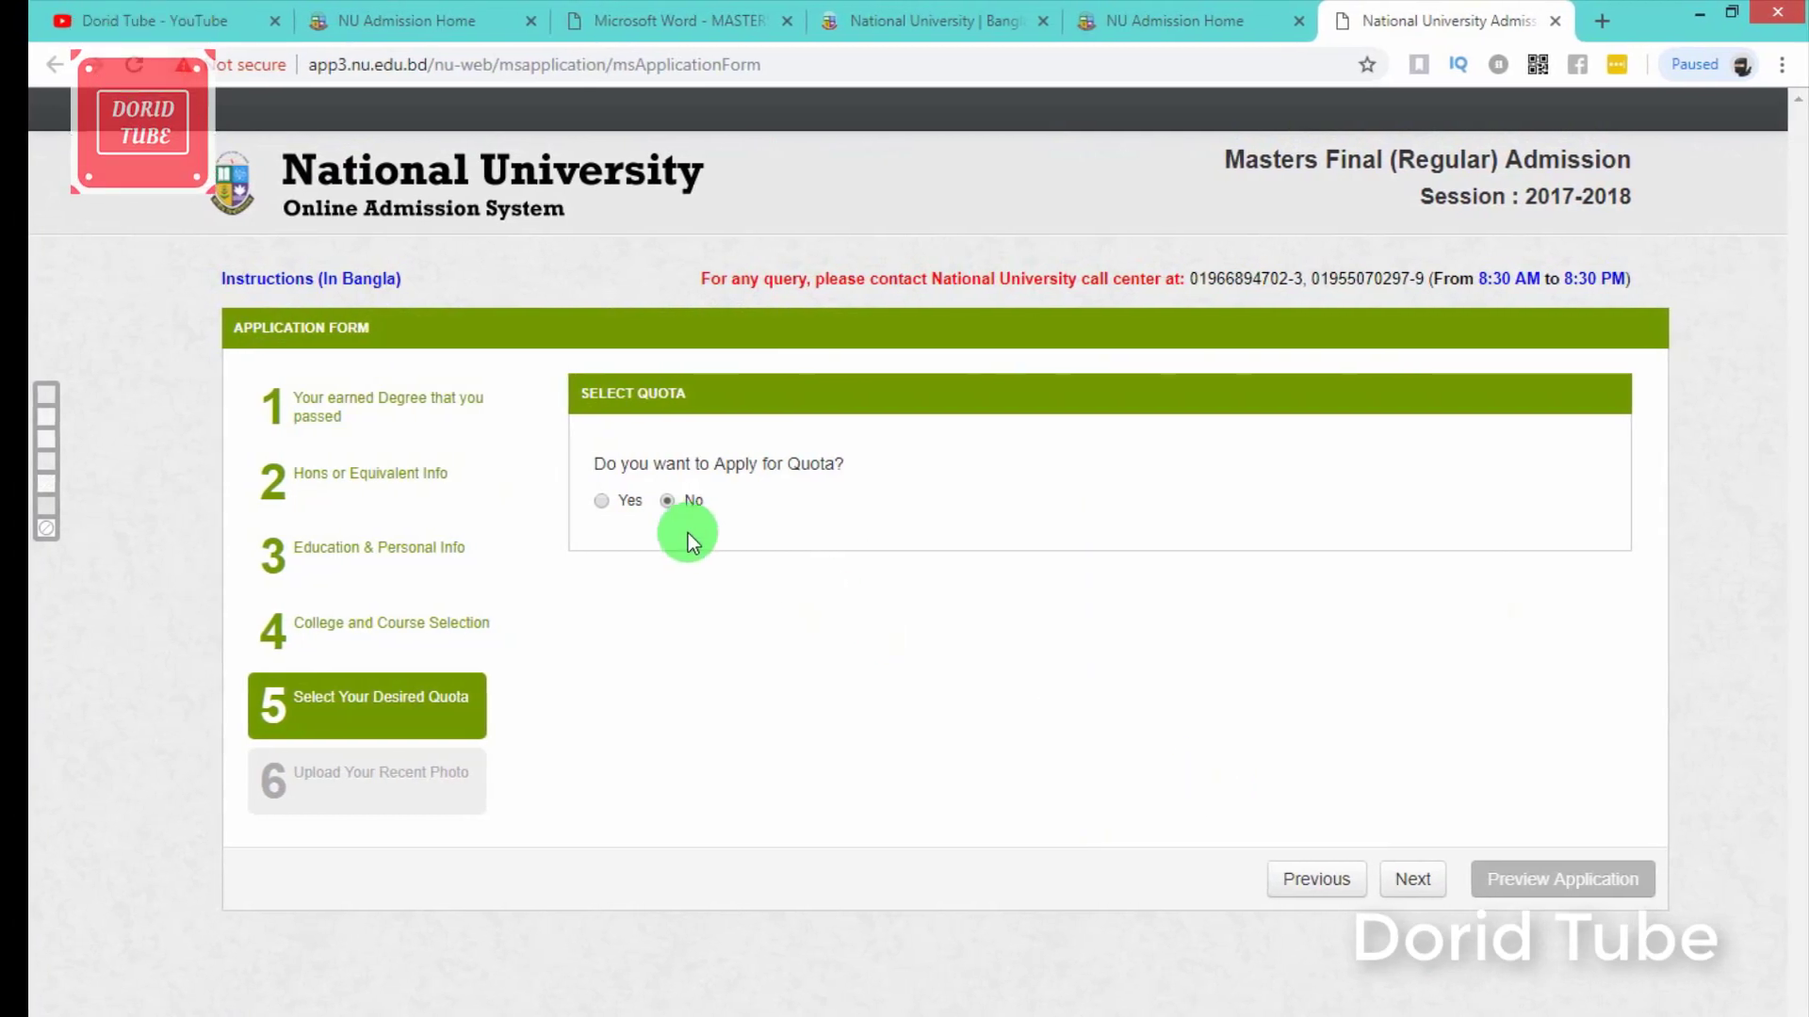
# Step: Set Select Quota to No and proceed to the photo upload step
pyautogui.click(603, 500)
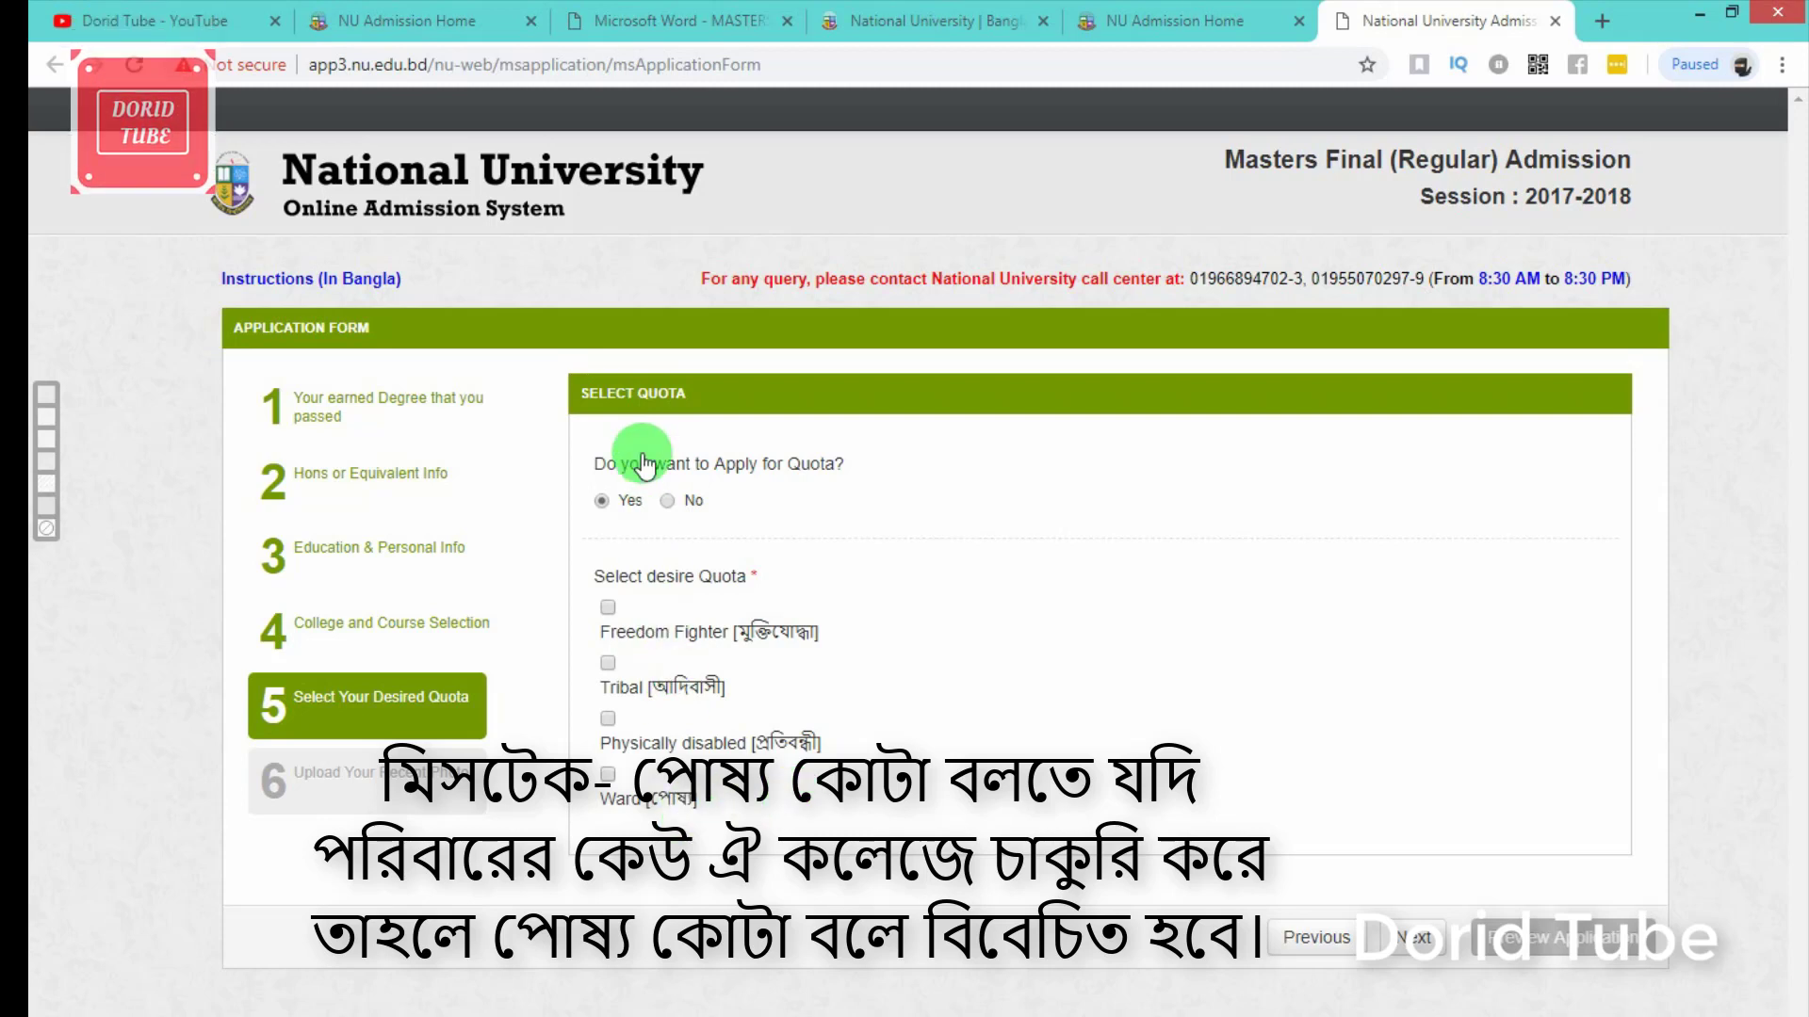
pyautogui.click(671, 502)
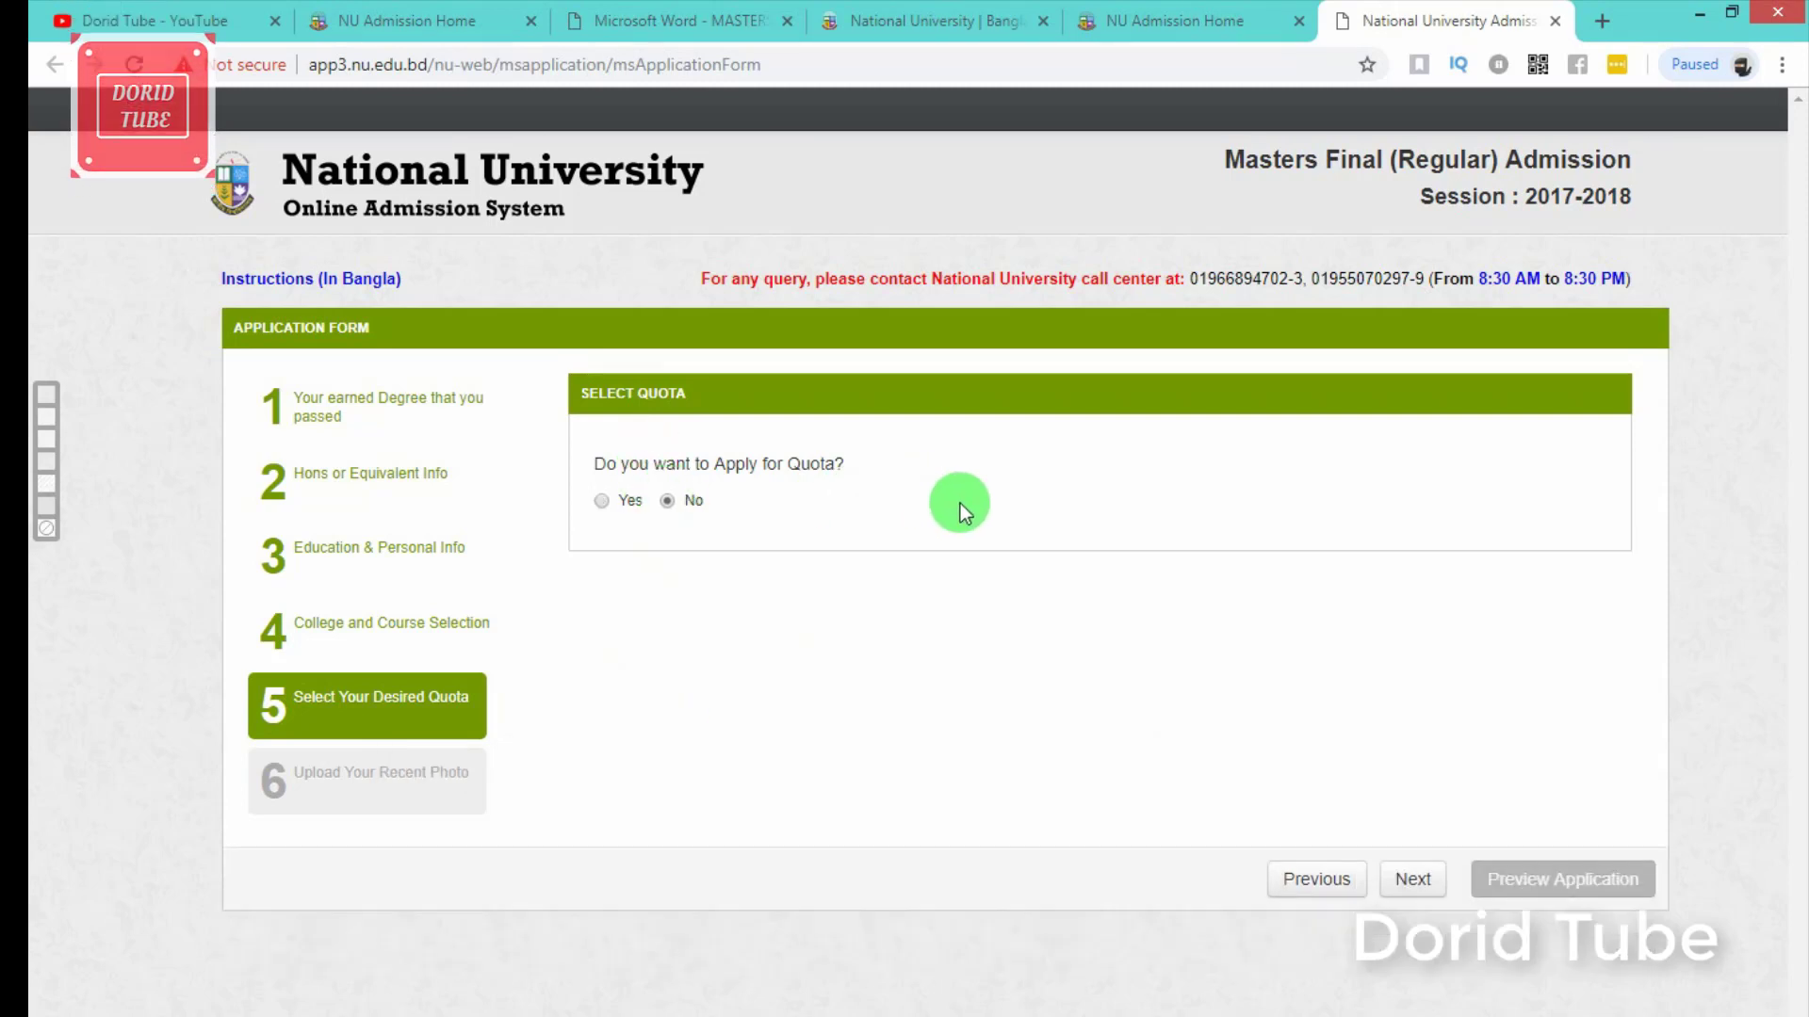
pyautogui.click(1416, 880)
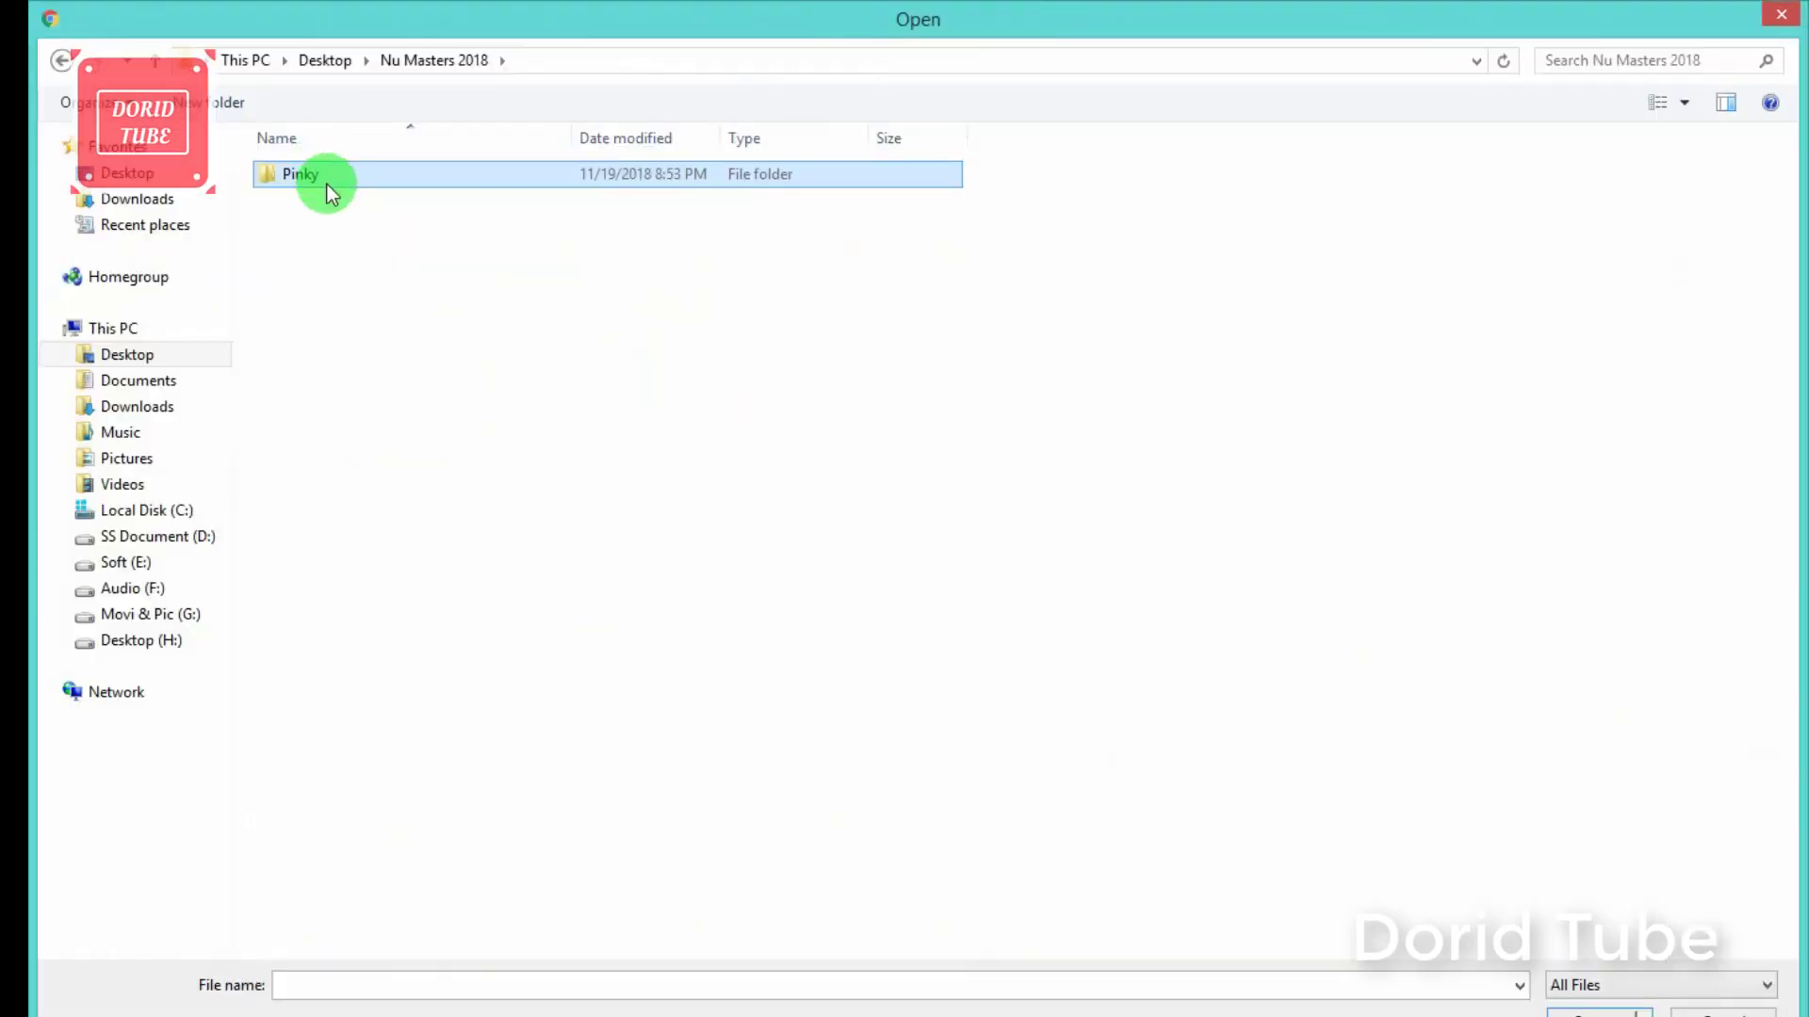
# Step: Attach the applicant's jpg photo from the Pinky folder
pyautogui.doubleClick(326, 185)
pyautogui.click(326, 183)
pyautogui.doubleClick(325, 183)
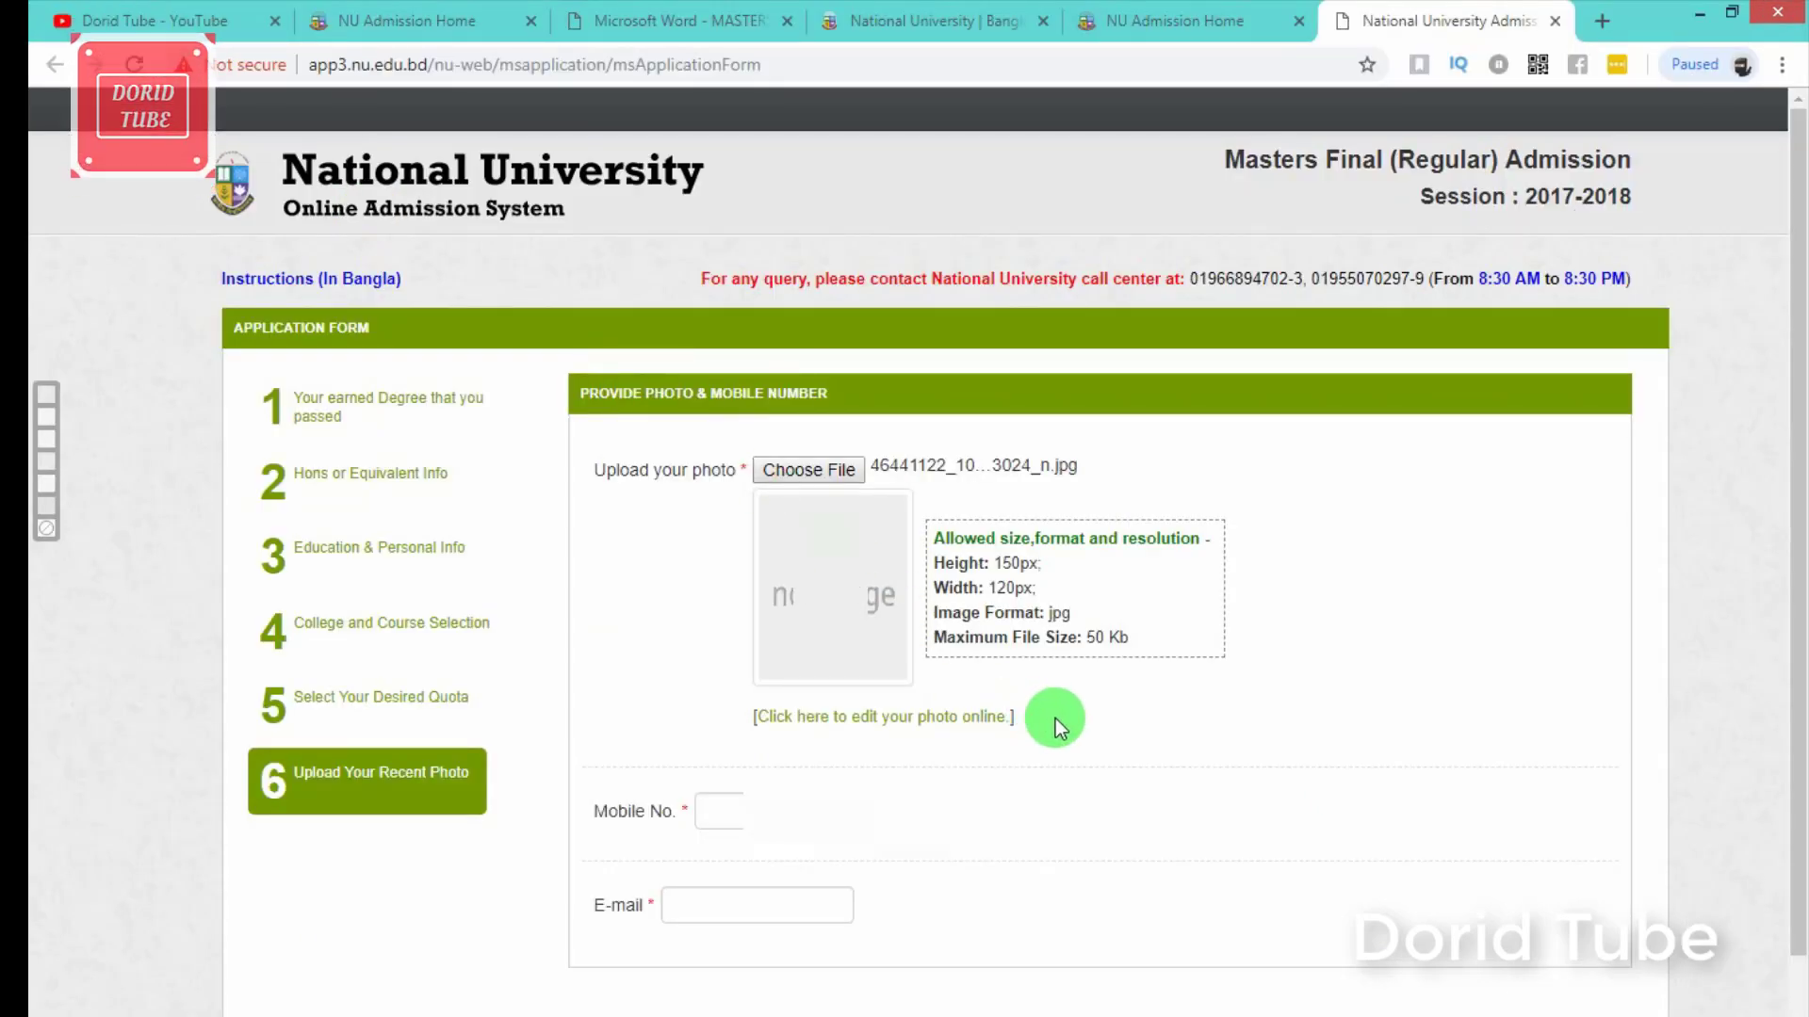
# Step: Fill in the applicant's mobile number and e-mail address, correcting part of the e-mail
pyautogui.click(847, 822)
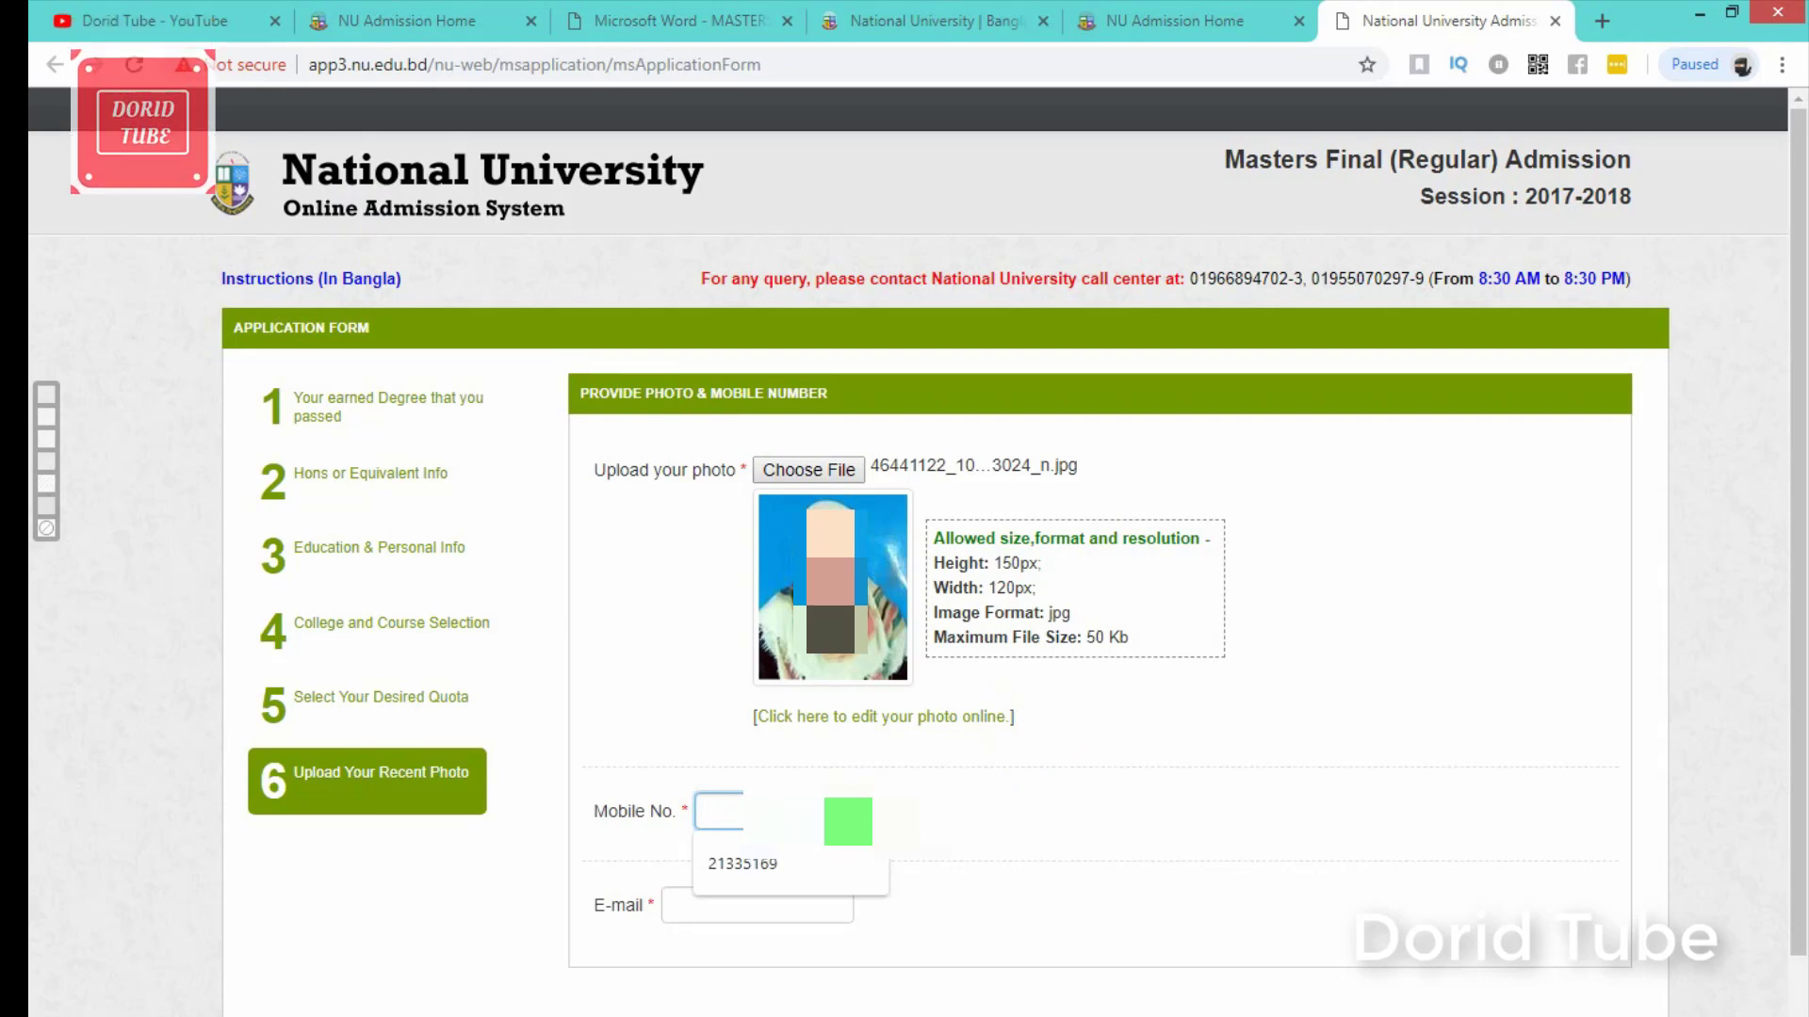
pyautogui.write('0172')
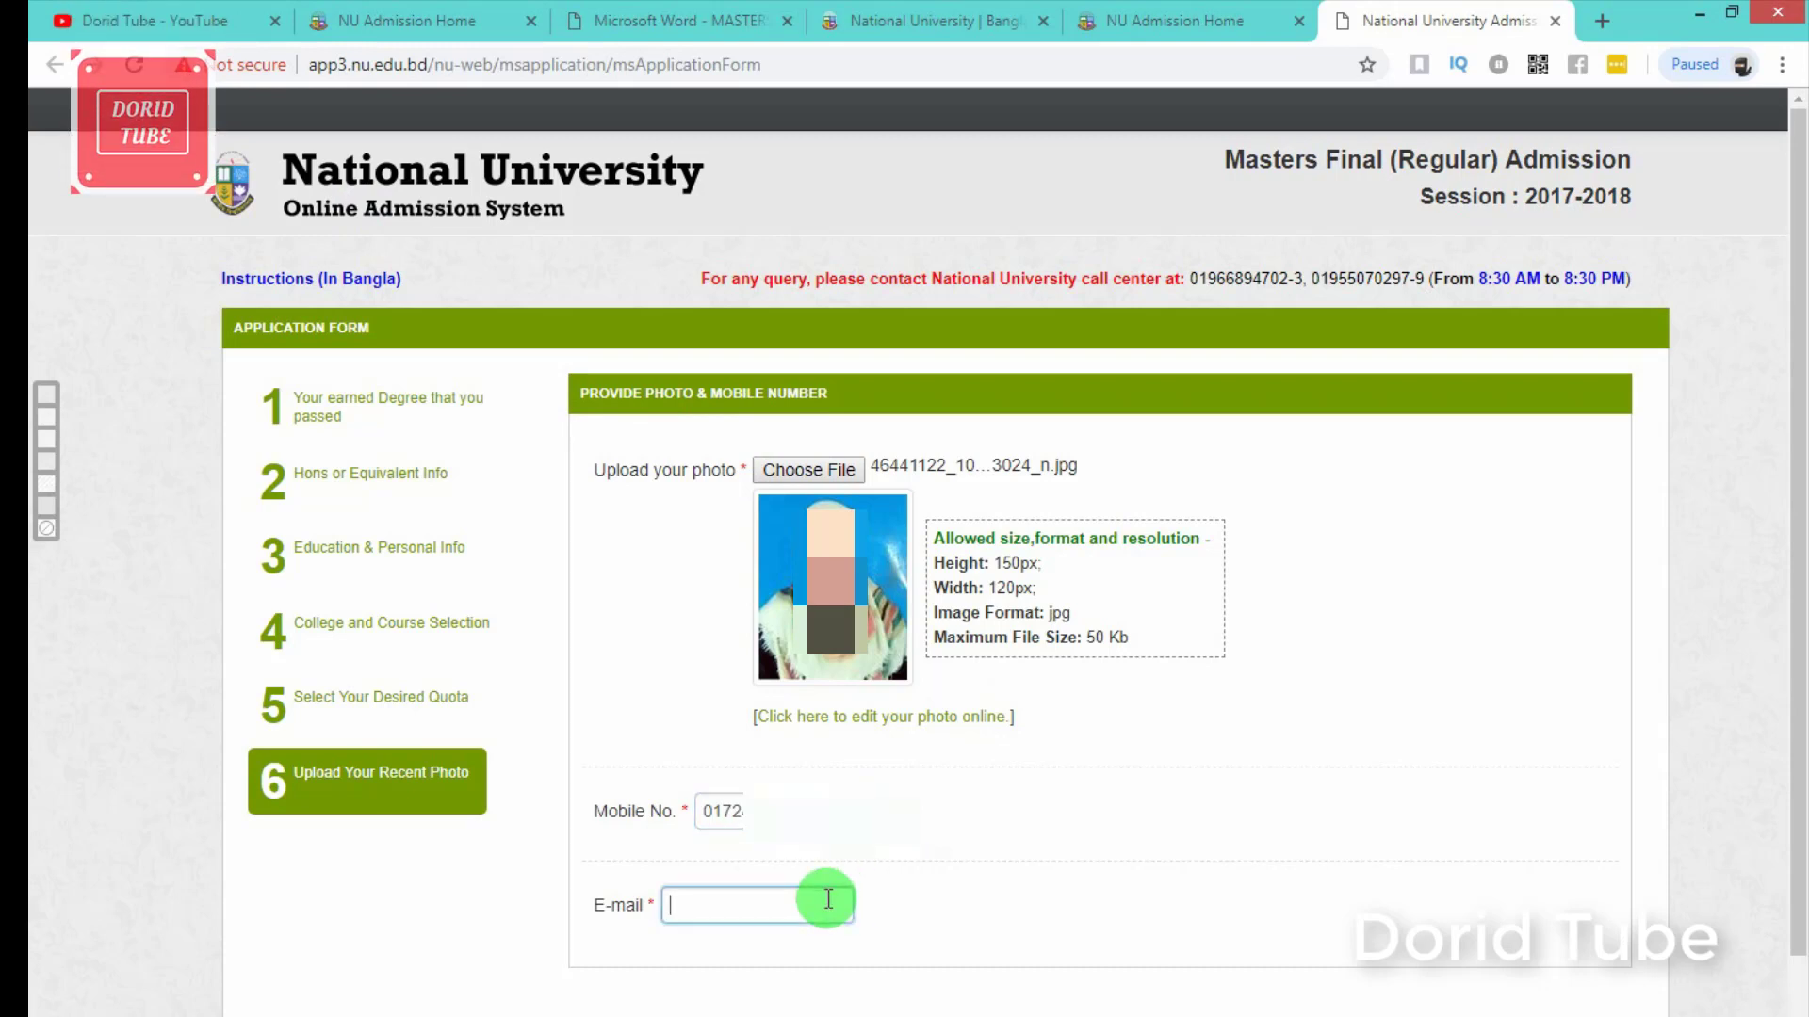
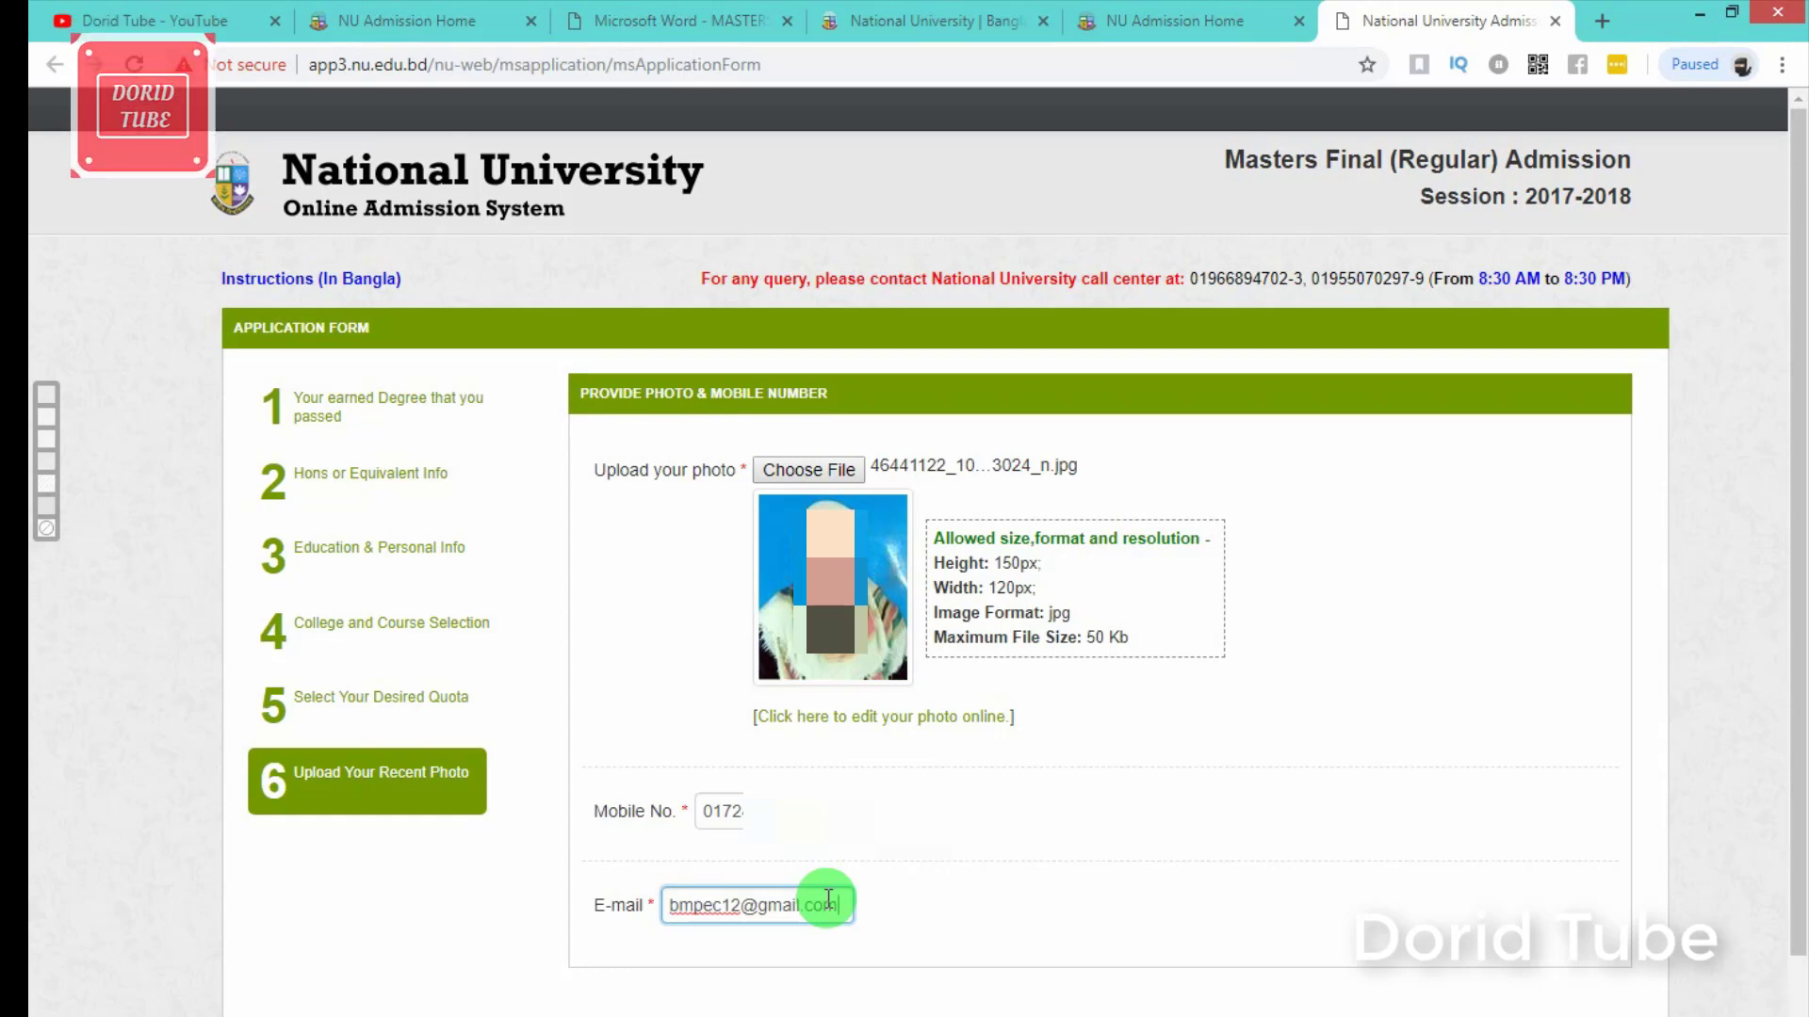
pyautogui.moveTo(740, 906); pyautogui.dragTo(683, 909)
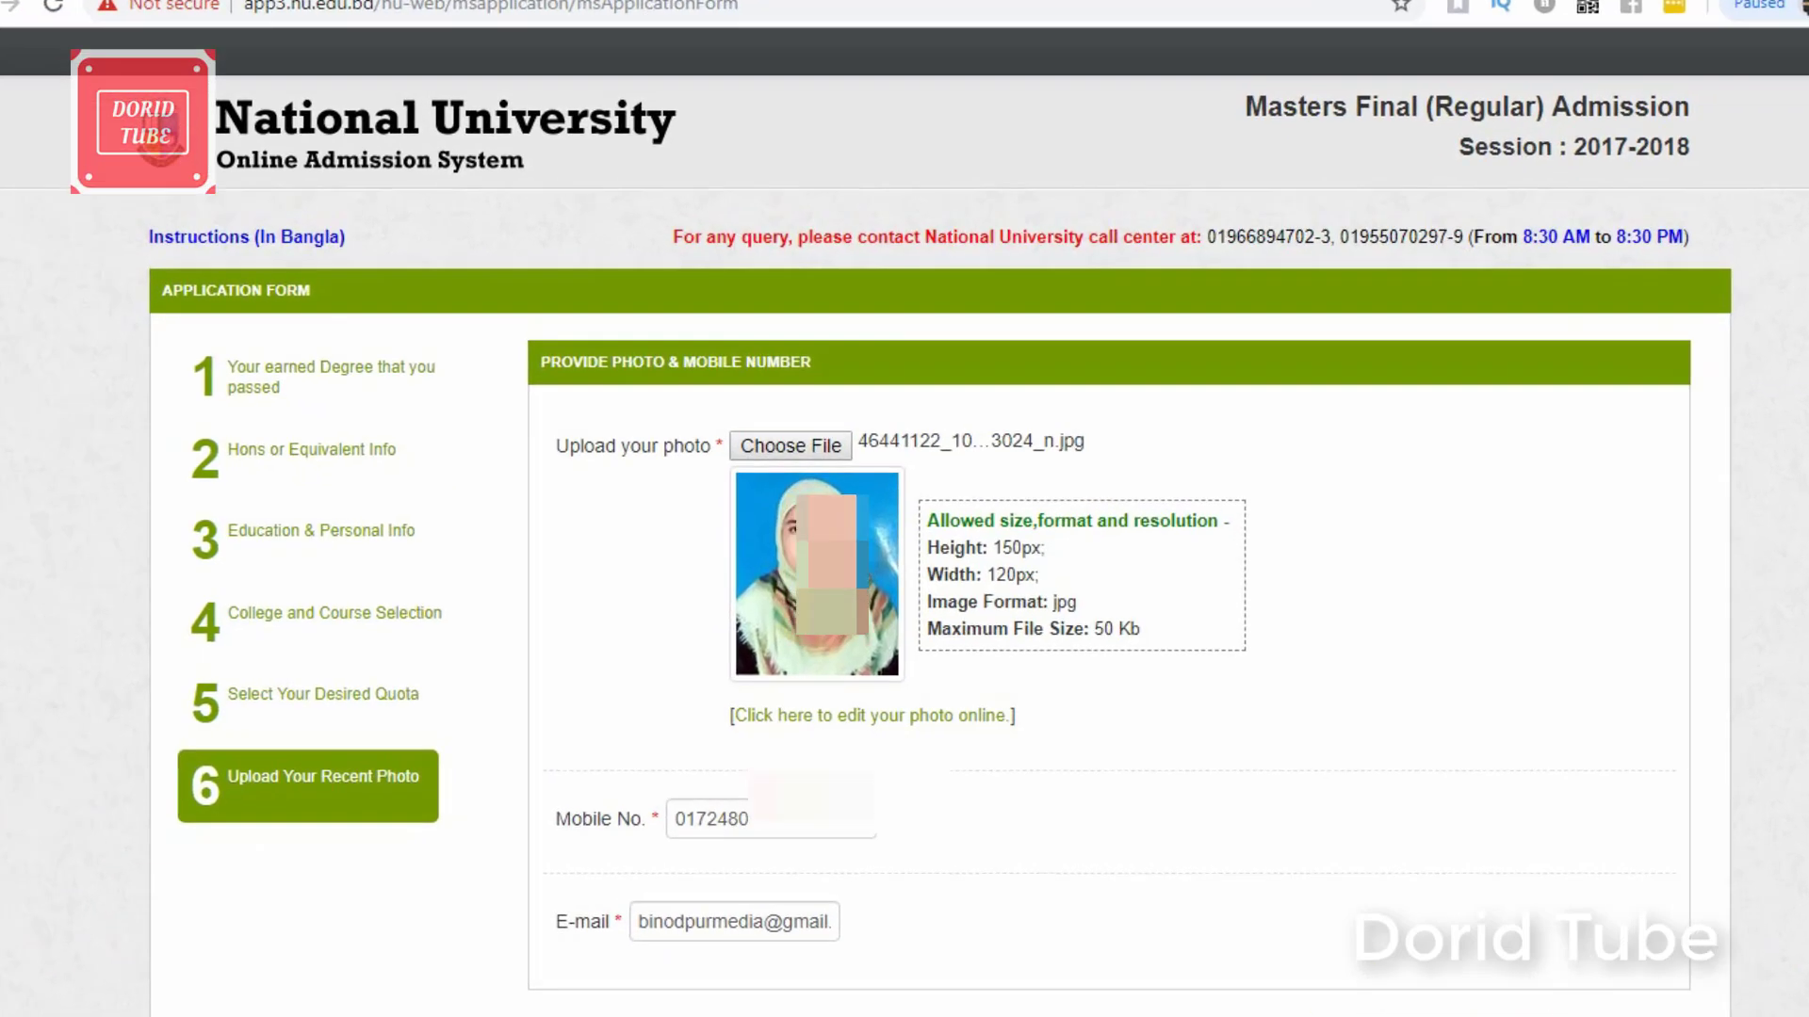
pyautogui.scroll(-2, 930, 521)
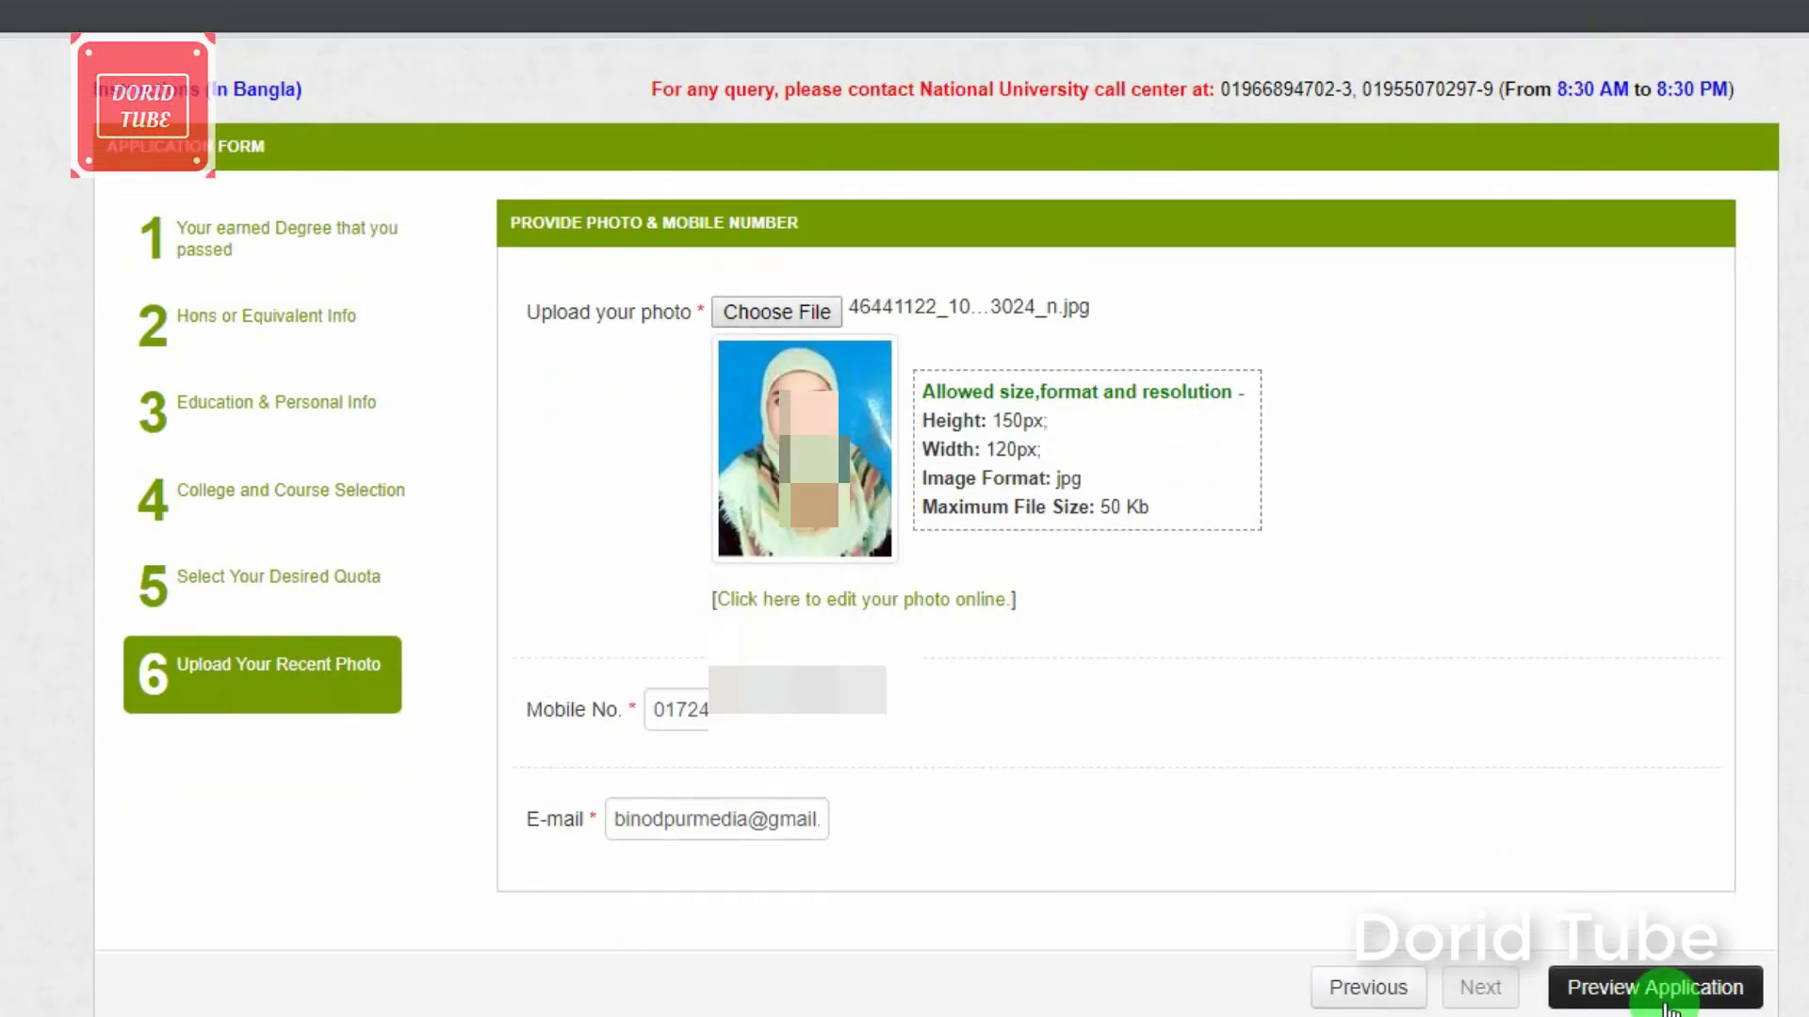
# Step: Review the full Masters Final application preview, then submit the application
pyautogui.click(1664, 995)
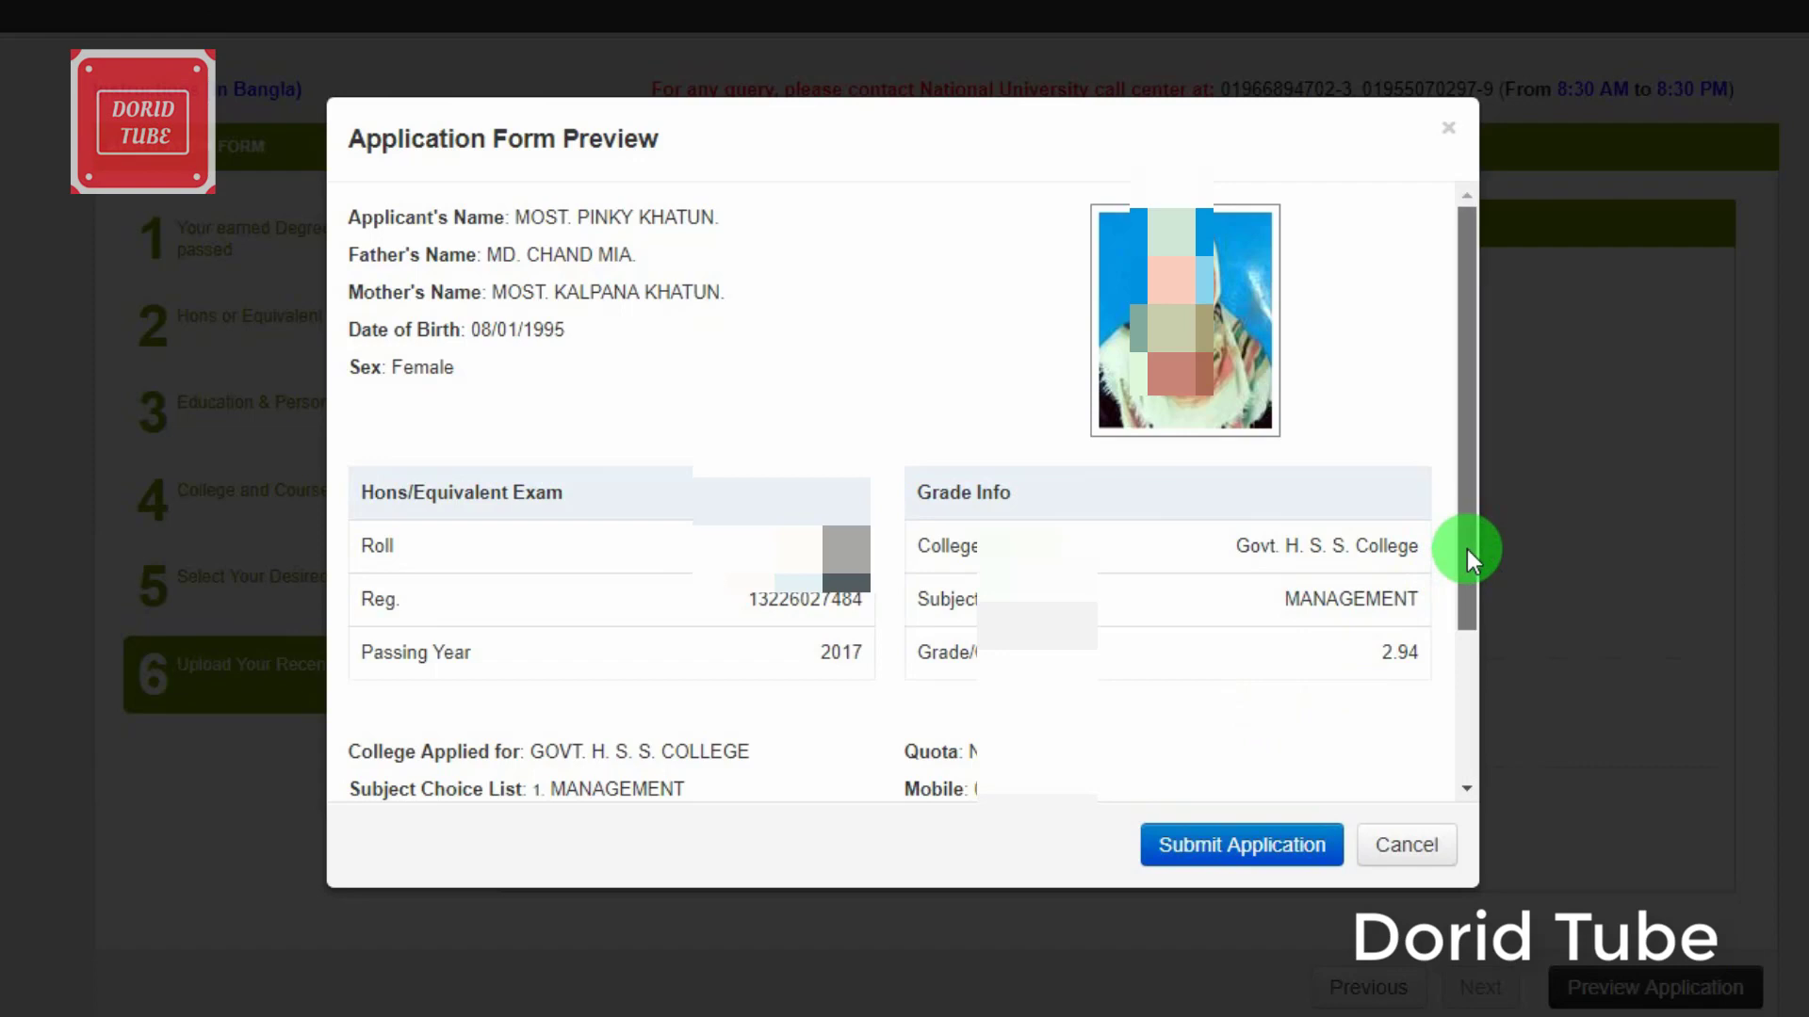
pyautogui.moveTo(1467, 551); pyautogui.dragTo(1438, 776)
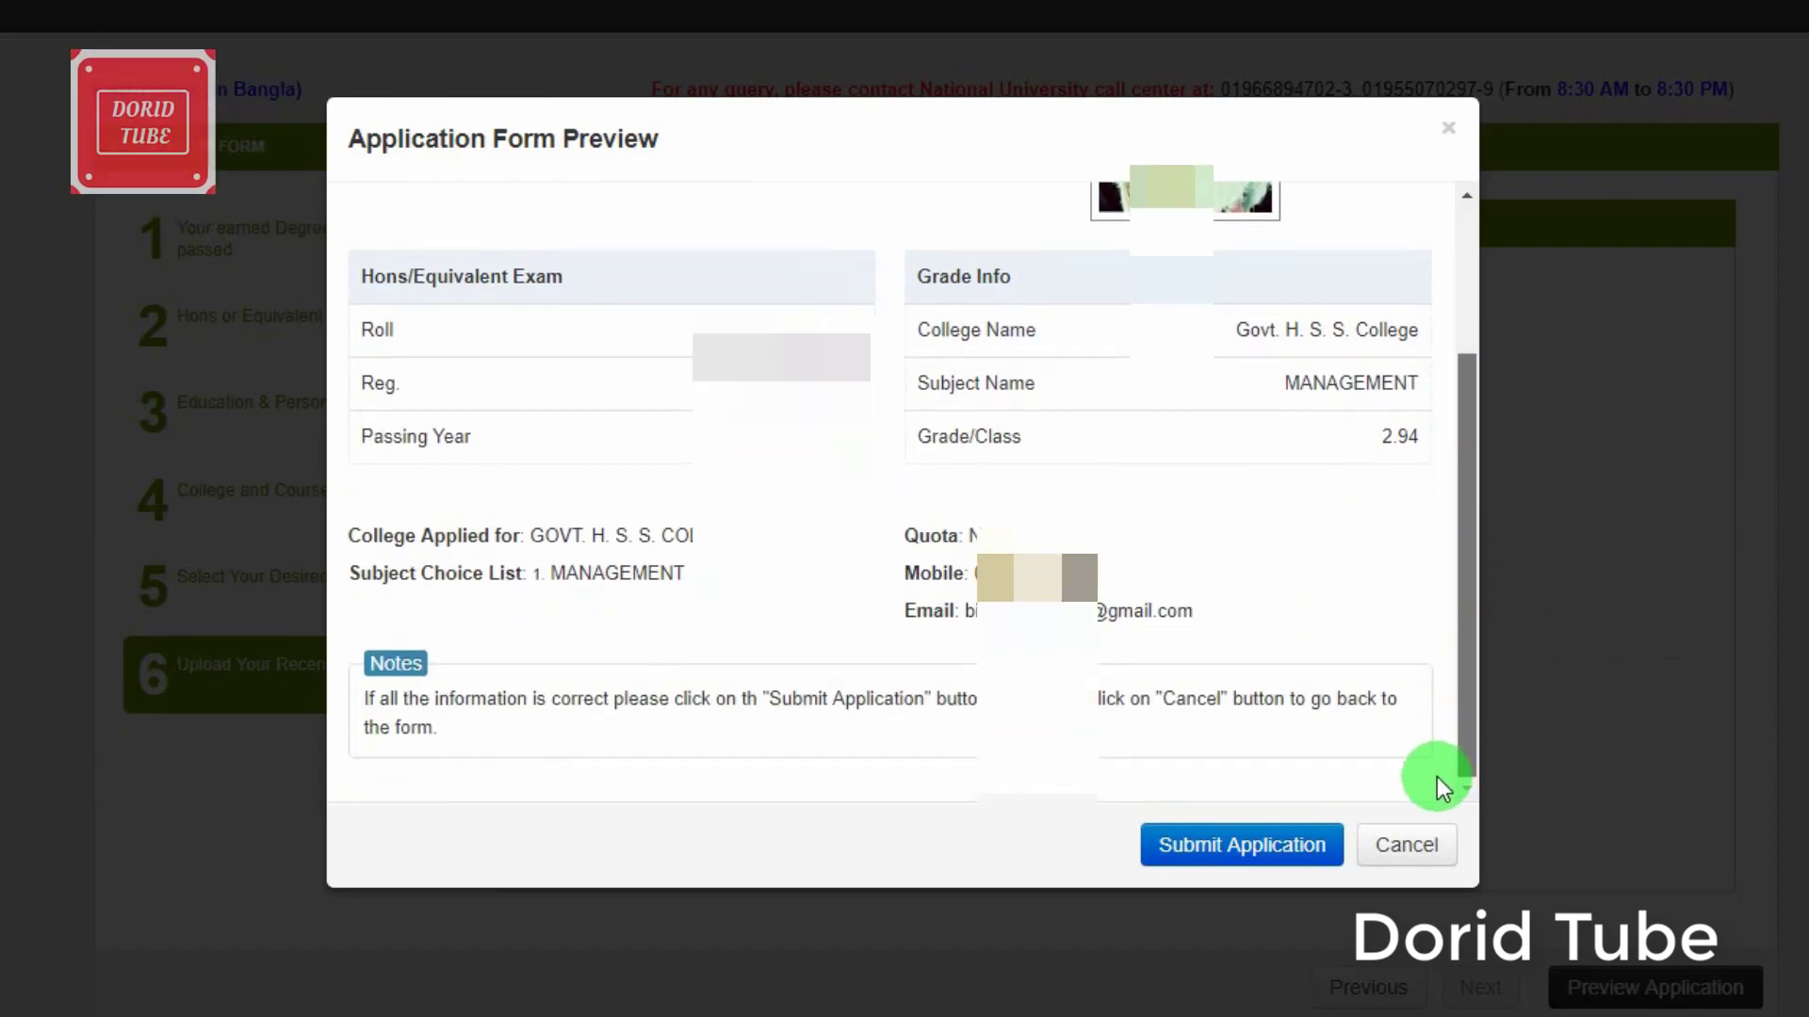
pyautogui.click(1203, 845)
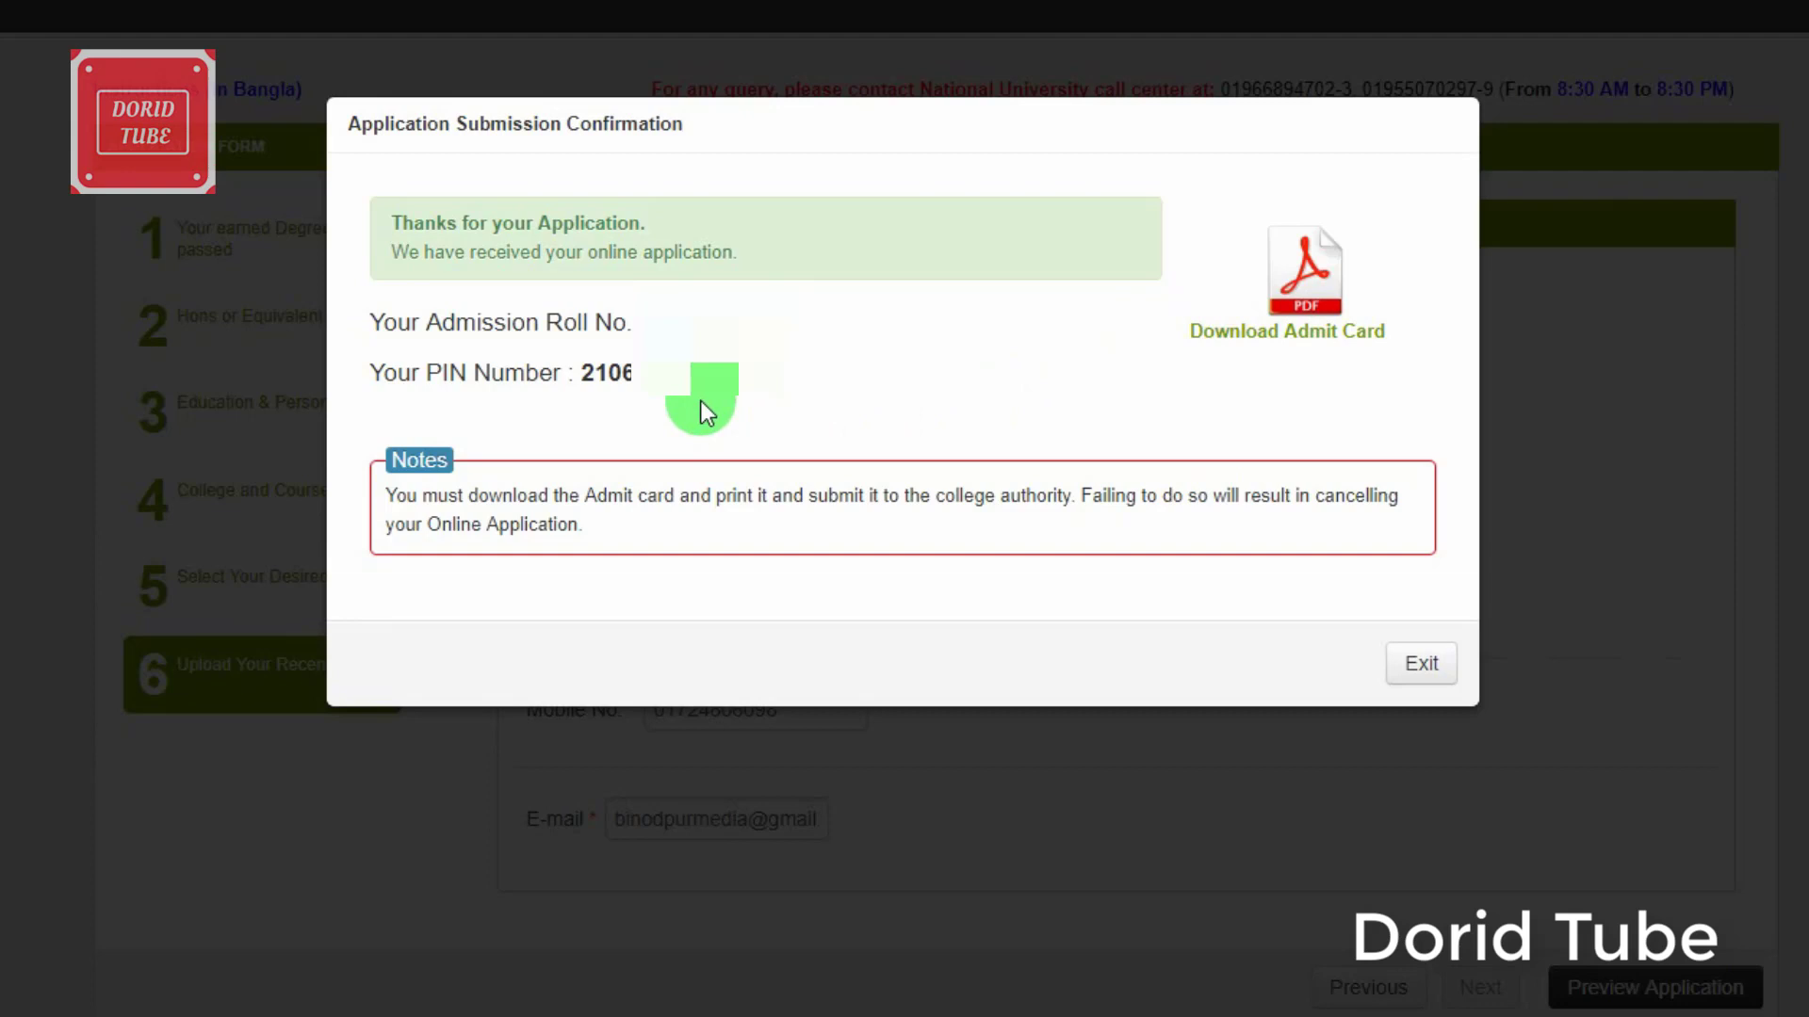
# Step: Highlight the Roll No. and PIN Number lines on the submission confirmation
pyautogui.moveTo(367, 322); pyautogui.dragTo(637, 375)
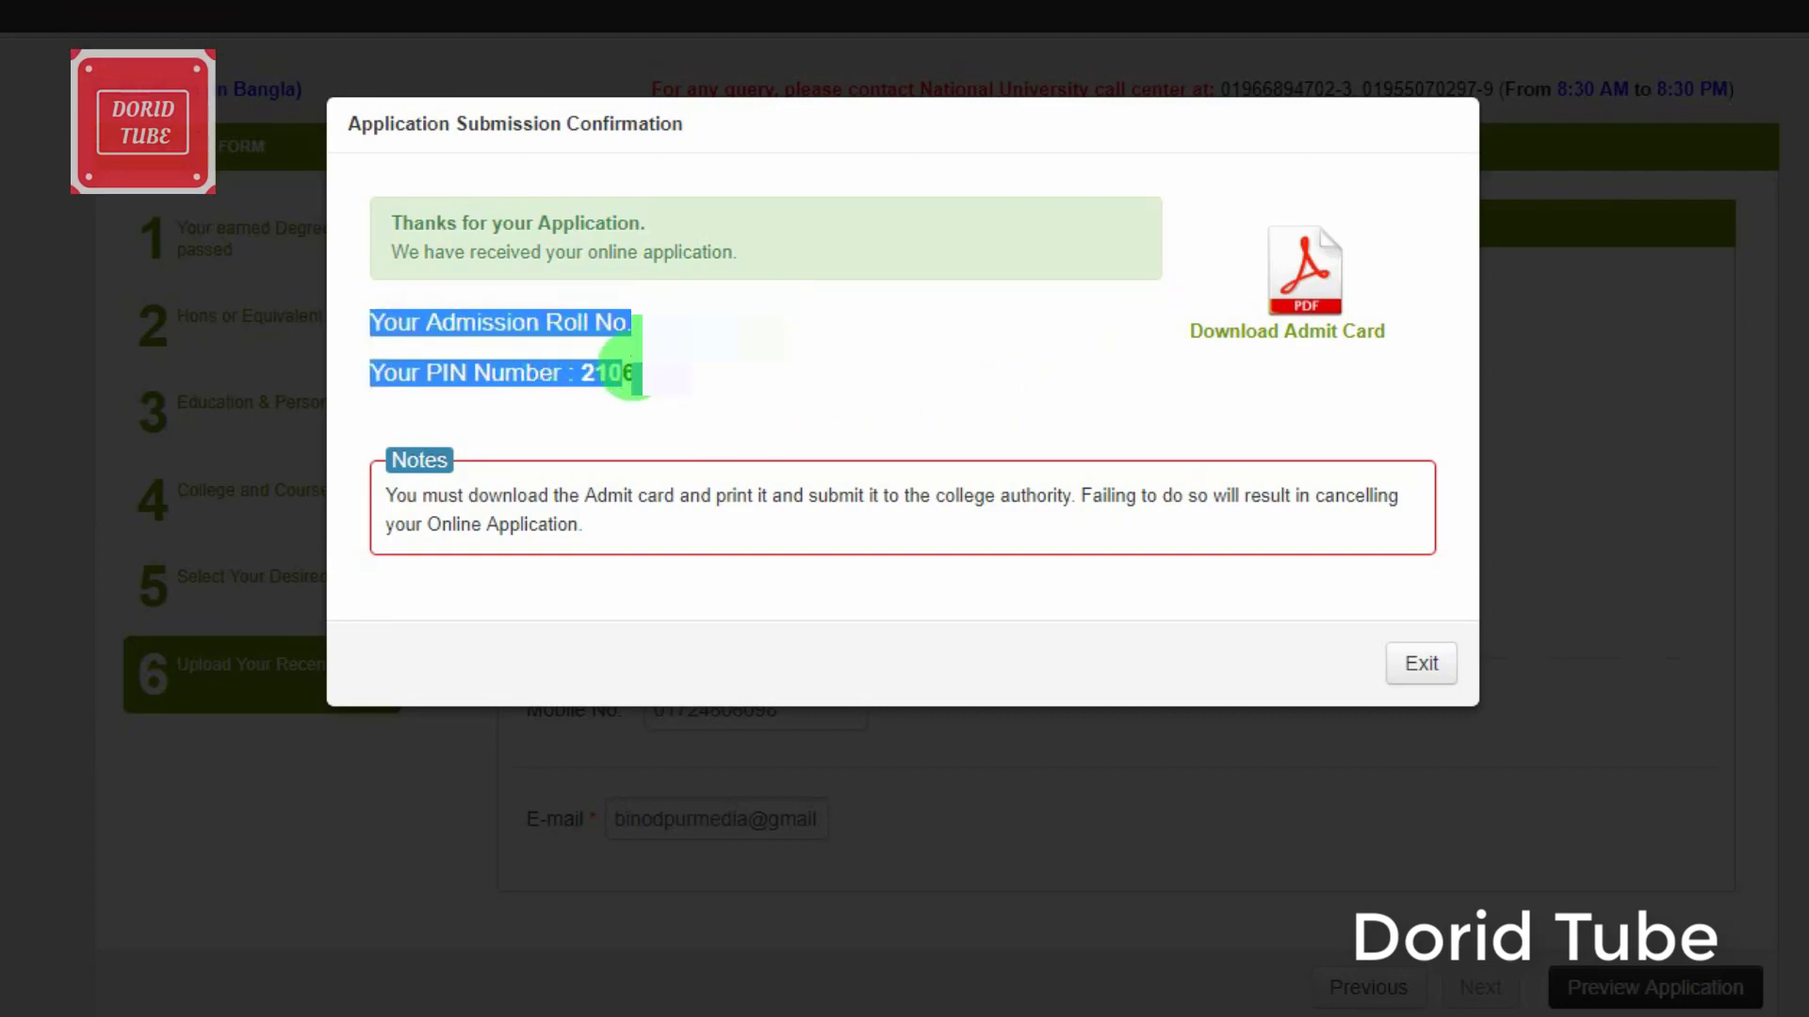
# Step: Open a new Notepad note for the roll number and PIN and move it aside
pyautogui.click(603, 862)
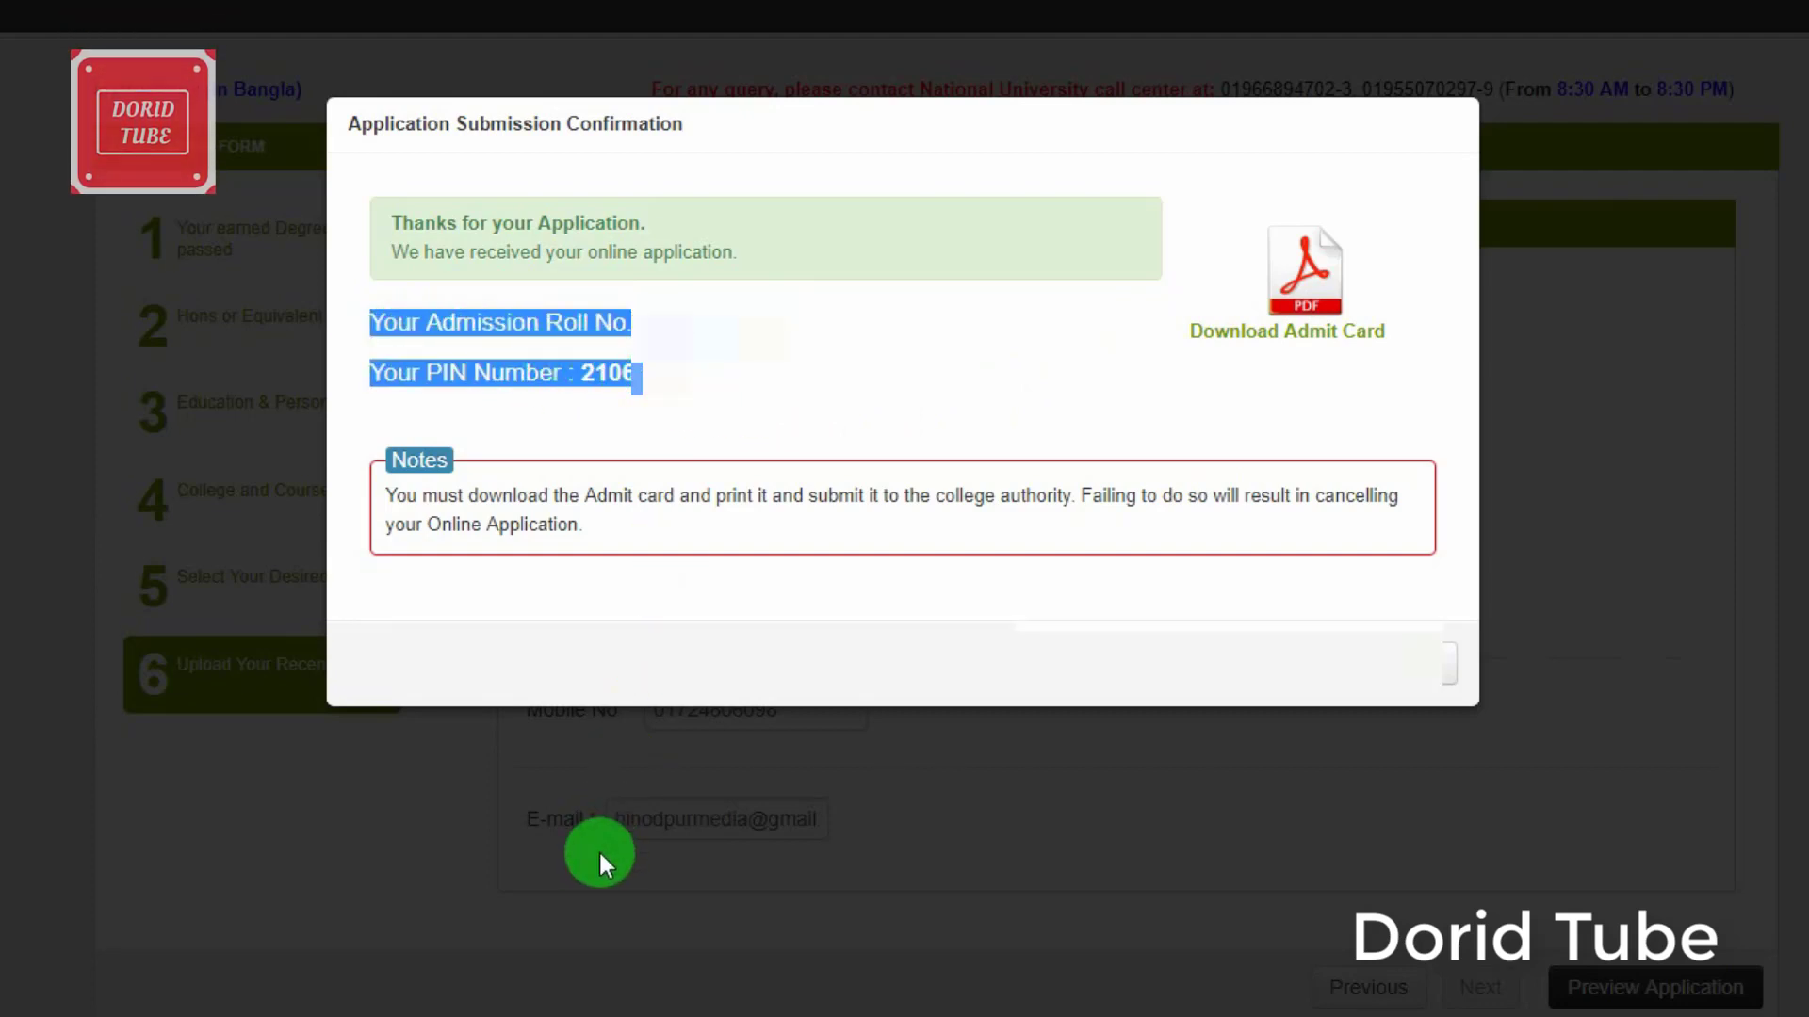
pyautogui.click(626, 919)
pyautogui.click(1317, 794)
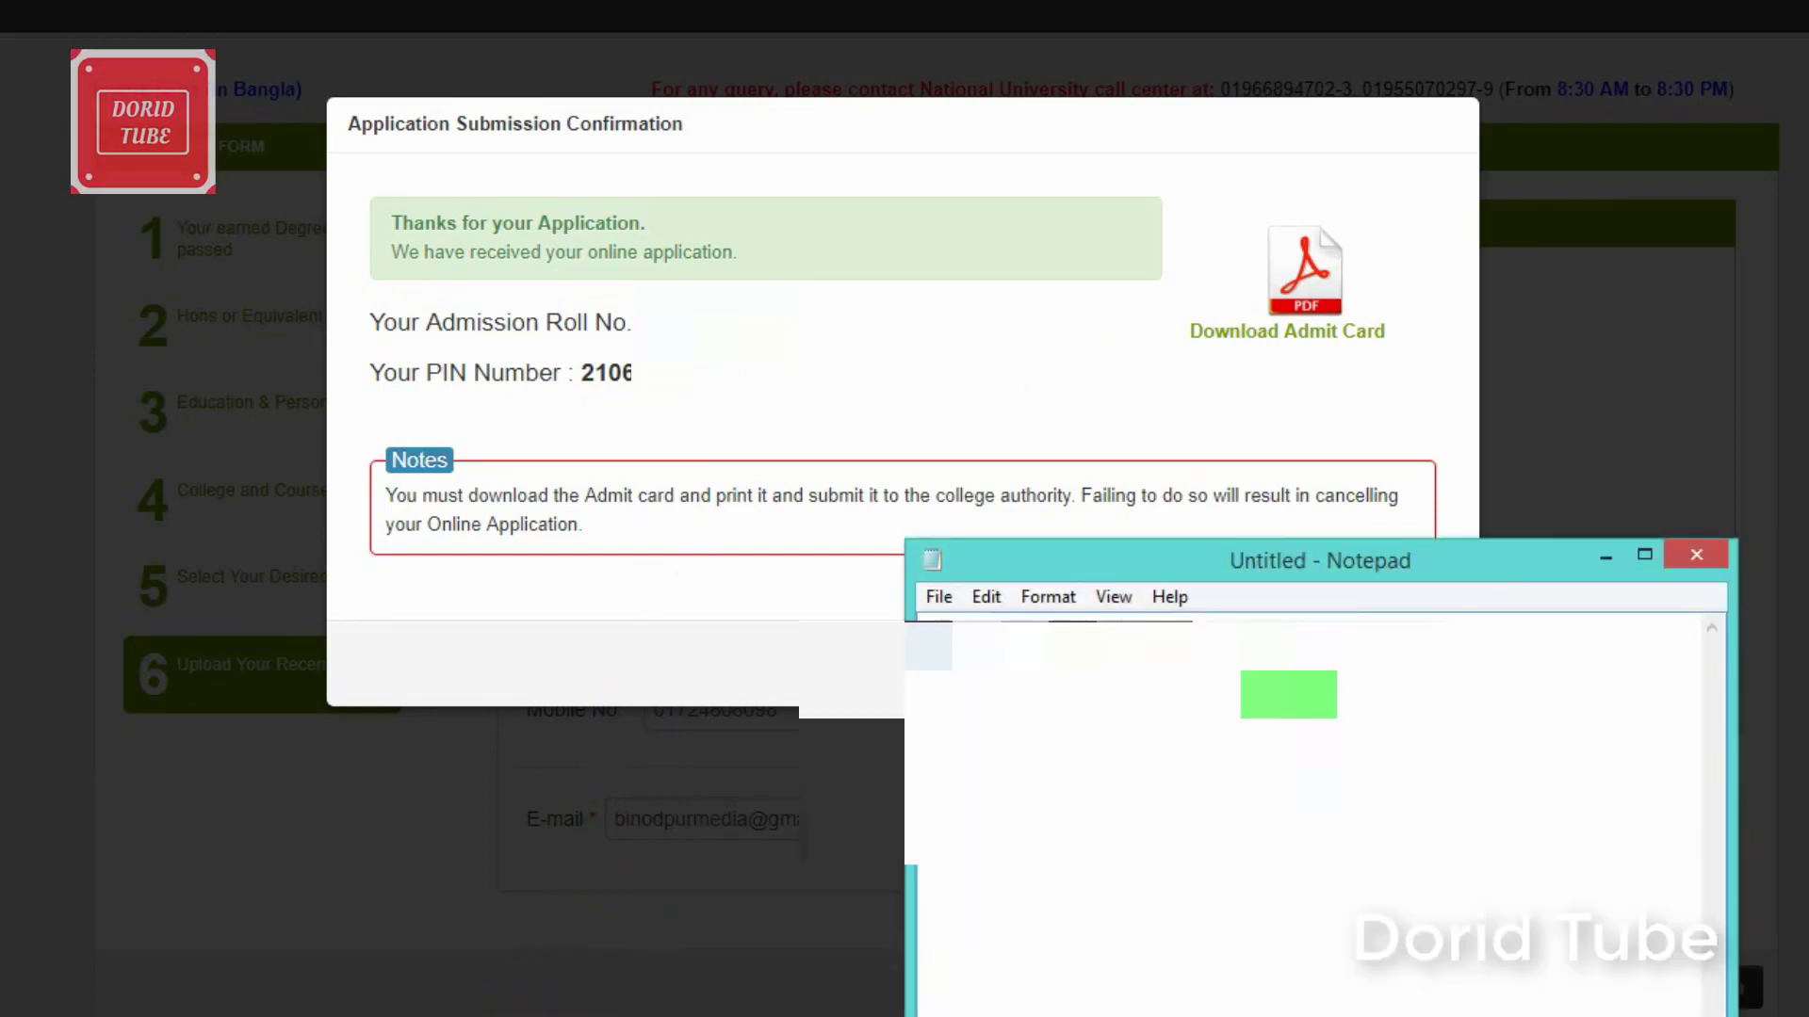
pyautogui.moveTo(1263, 575); pyautogui.dragTo(1062, 700)
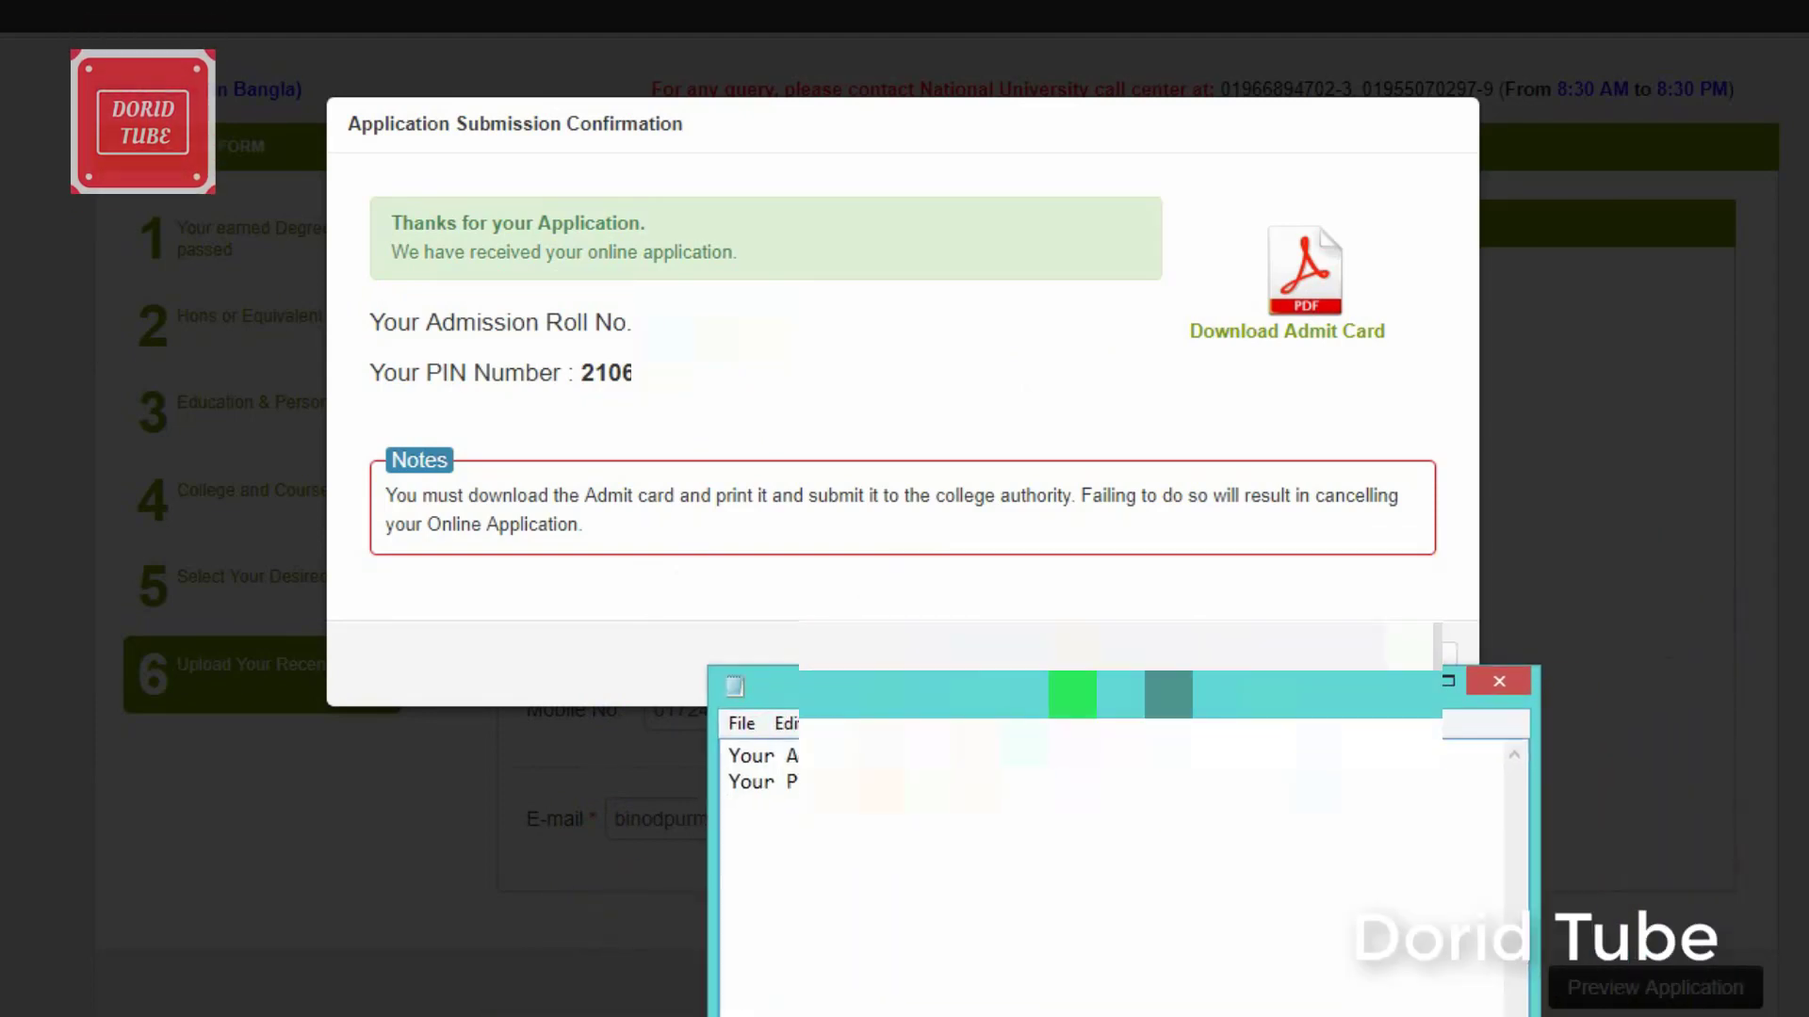
# Step: Return to the browser confirmation and reselect, then deselect, the roll number and PIN lines
pyautogui.click(1253, 333)
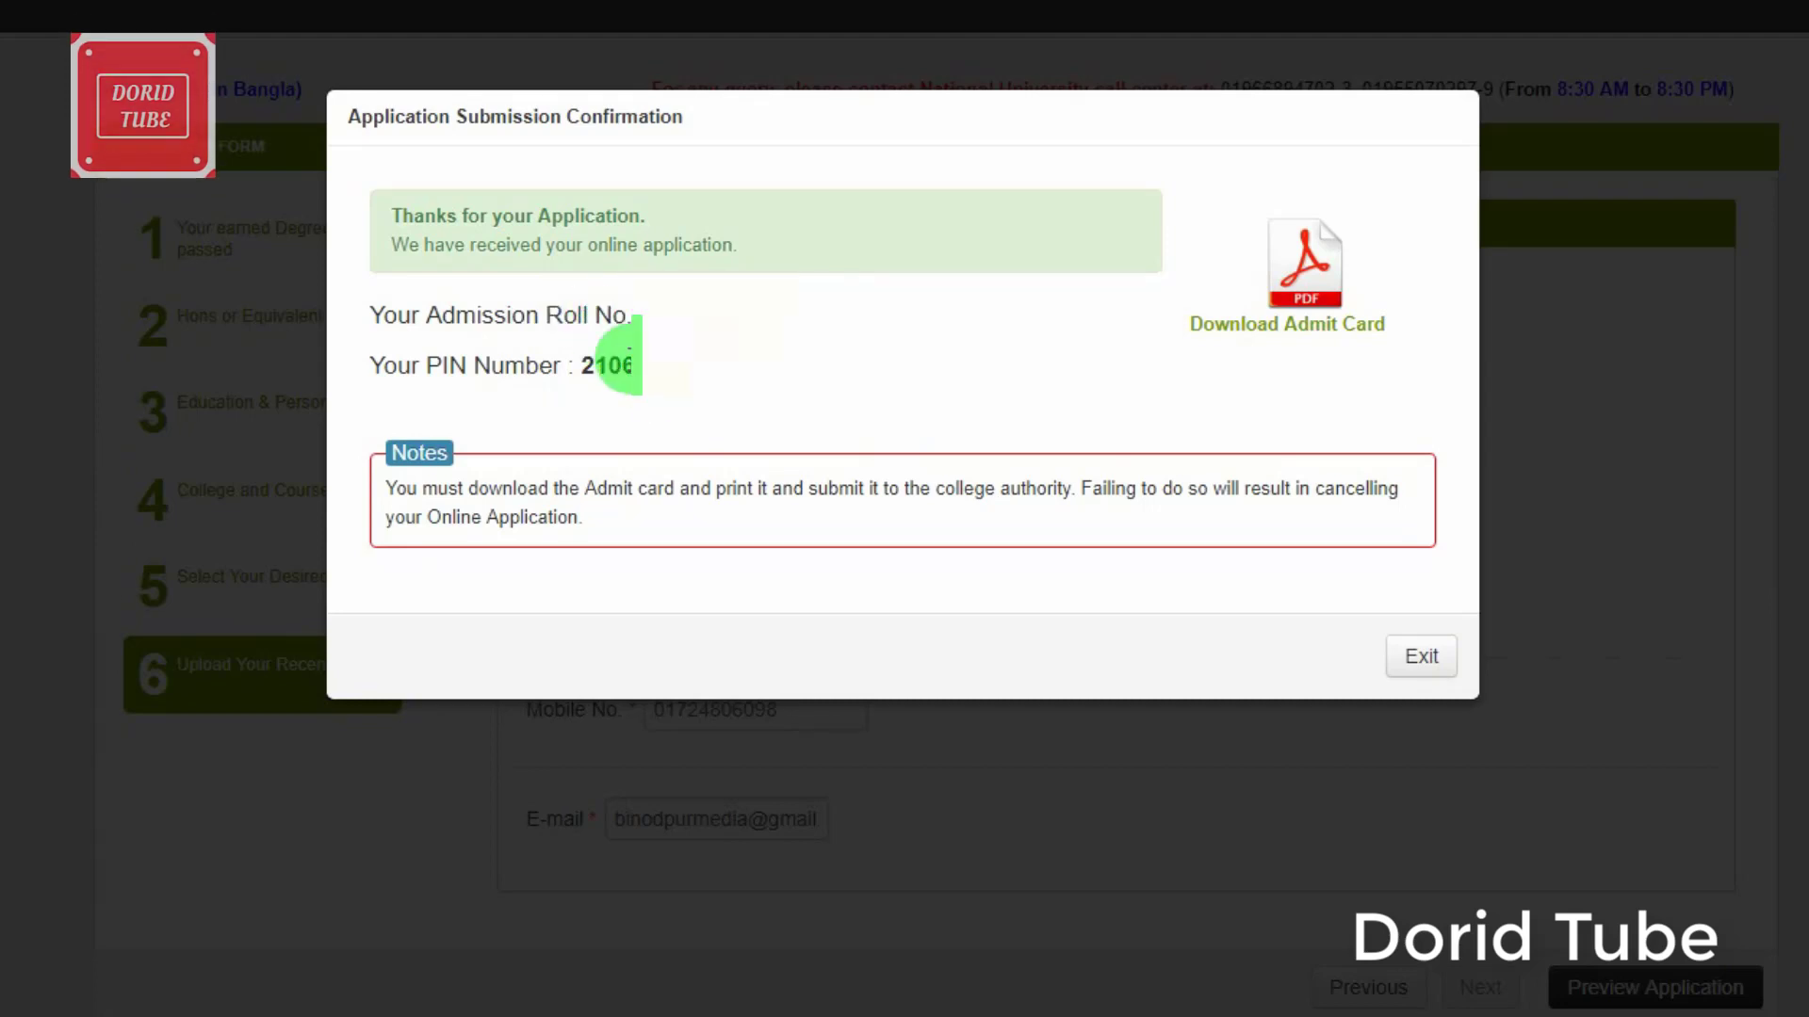
pyautogui.moveTo(666, 371); pyautogui.dragTo(367, 334)
pyautogui.click(396, 337)
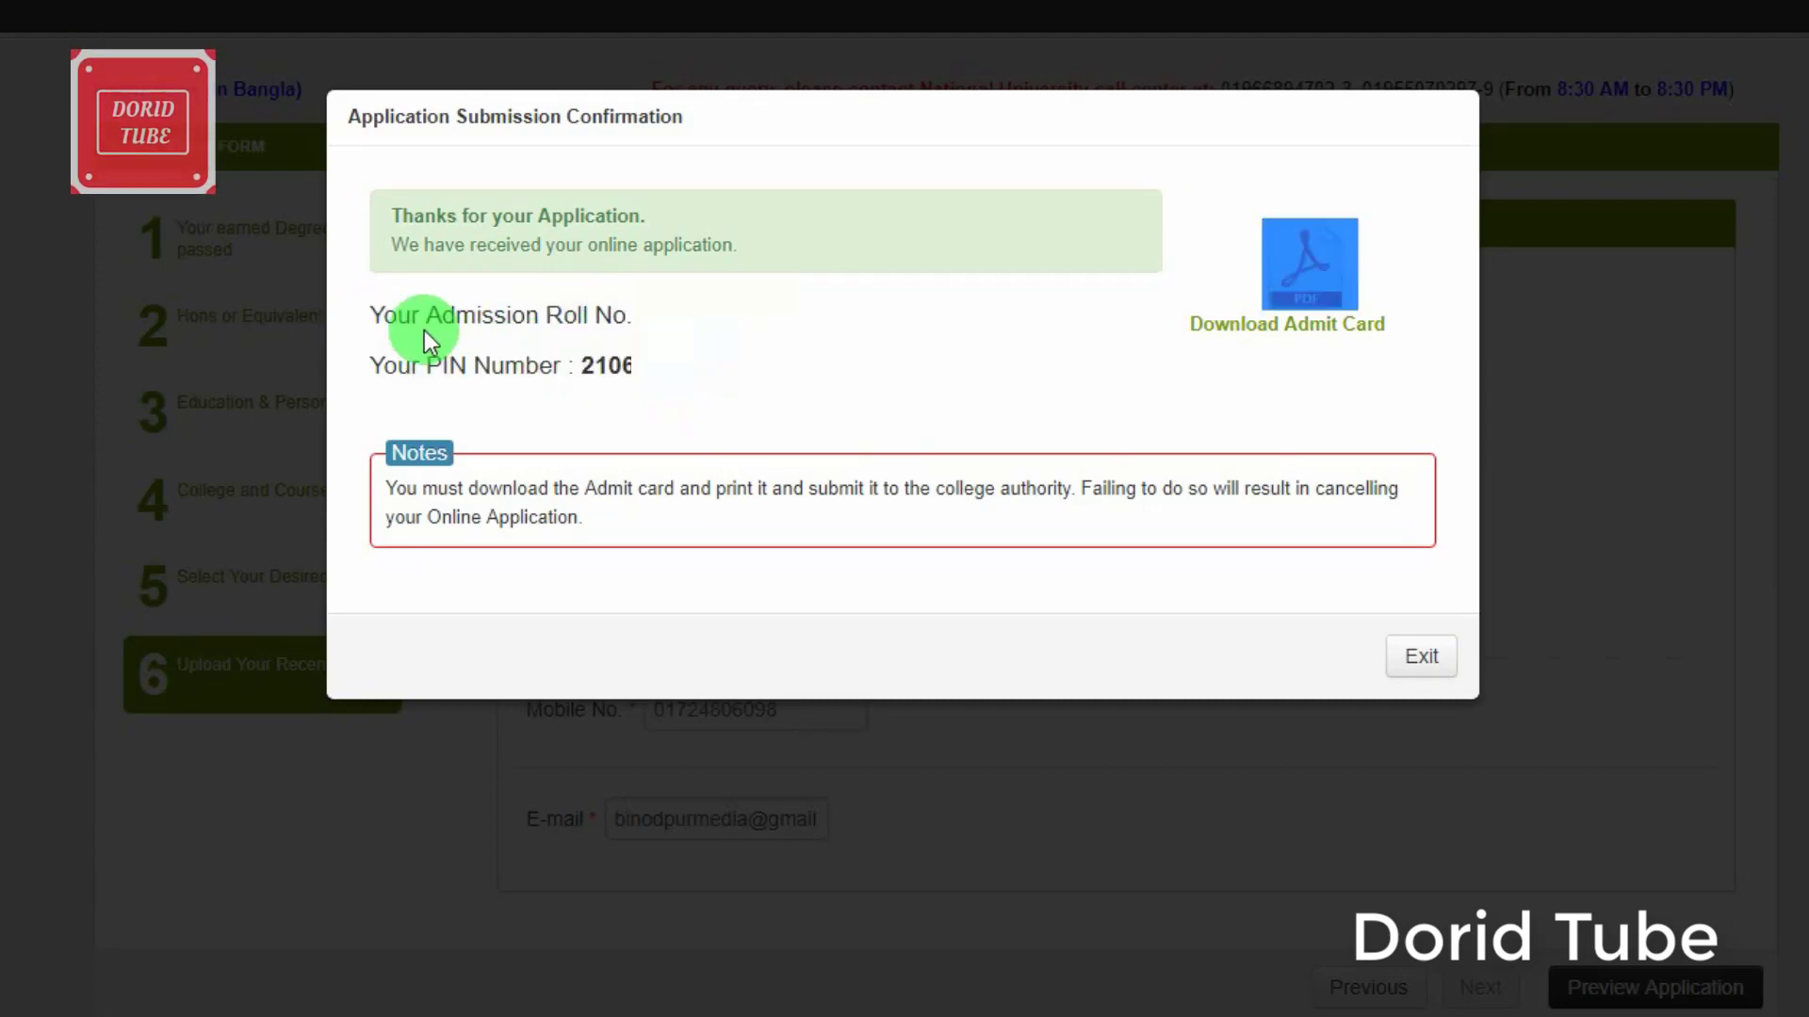